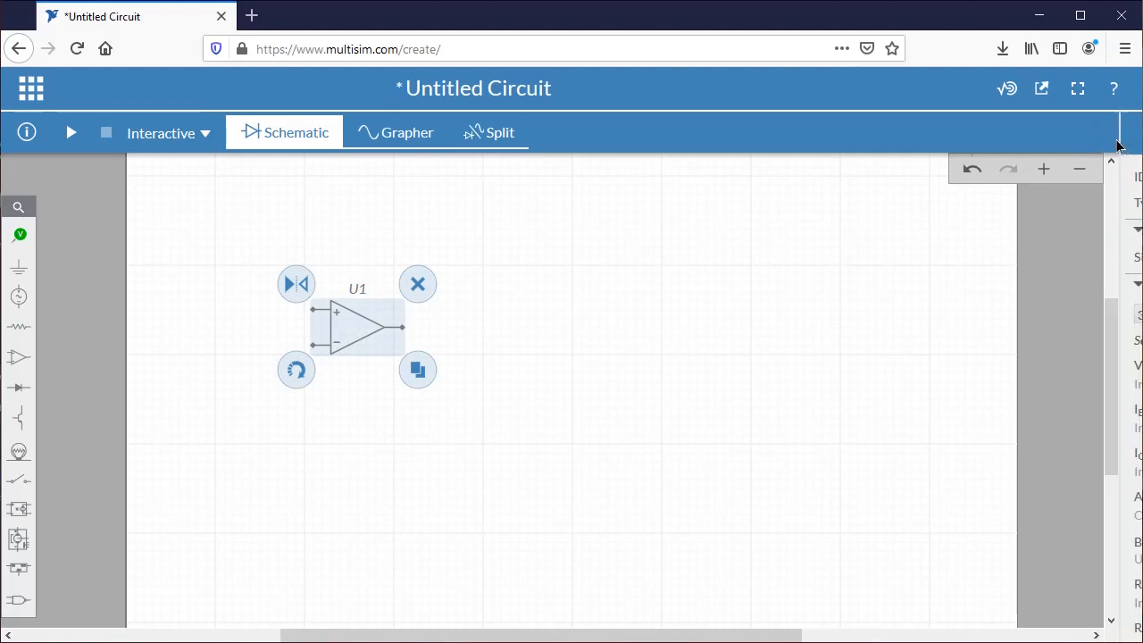
Switch op-amp U1 to the symbol with the inverting input on top and move it slightly right and up.
scroll(1137, 274, "down", 1)
scroll(1134, 353, "down", 3)
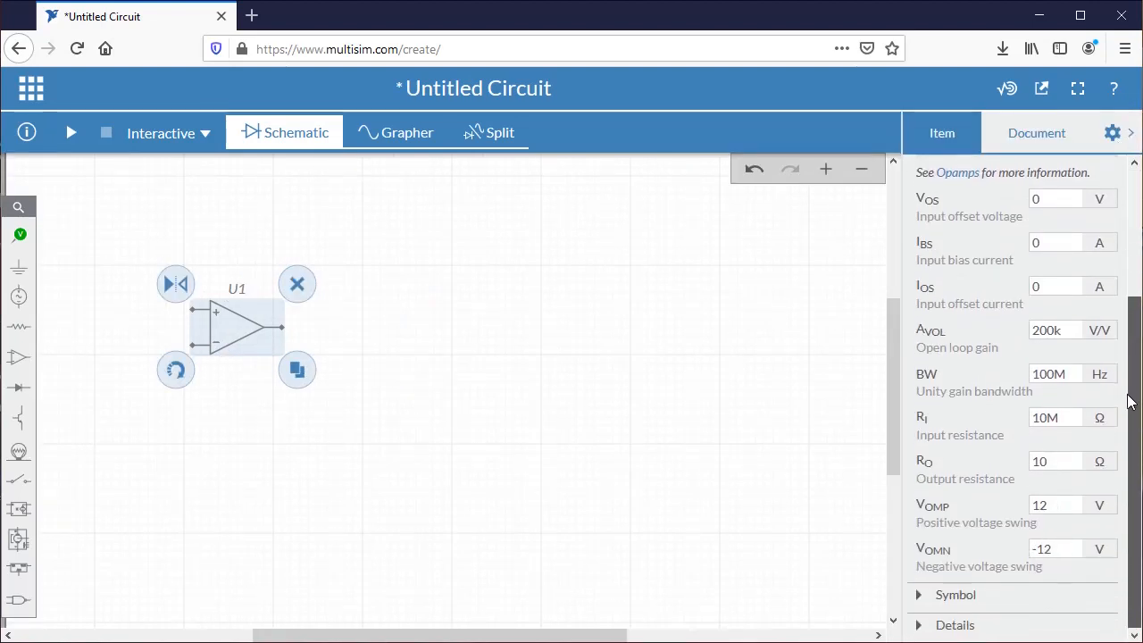
left_click(920, 592)
scroll(994, 585, "down", 2)
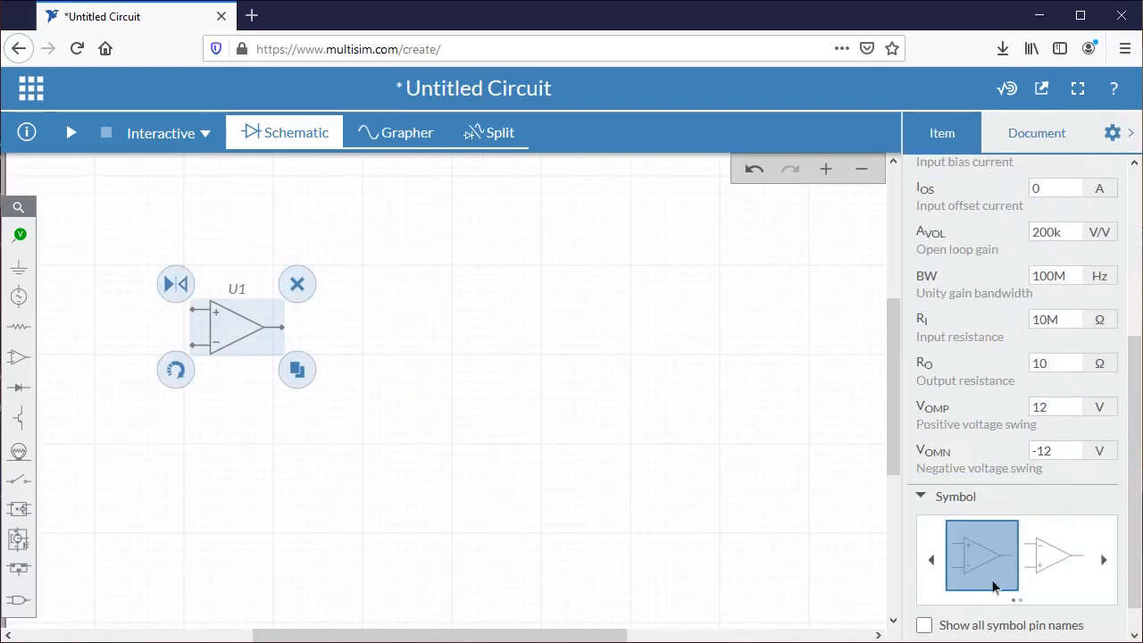
left_click(1052, 570)
left_click(526, 402)
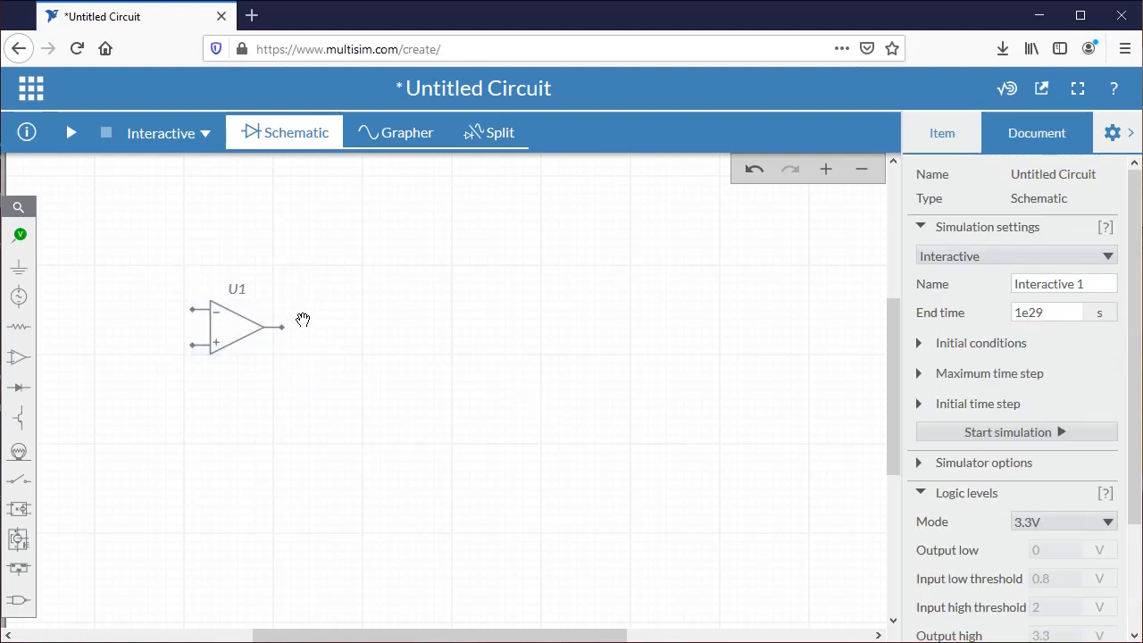
left_click_drag(234, 322, 319, 301)
left_click(171, 285)
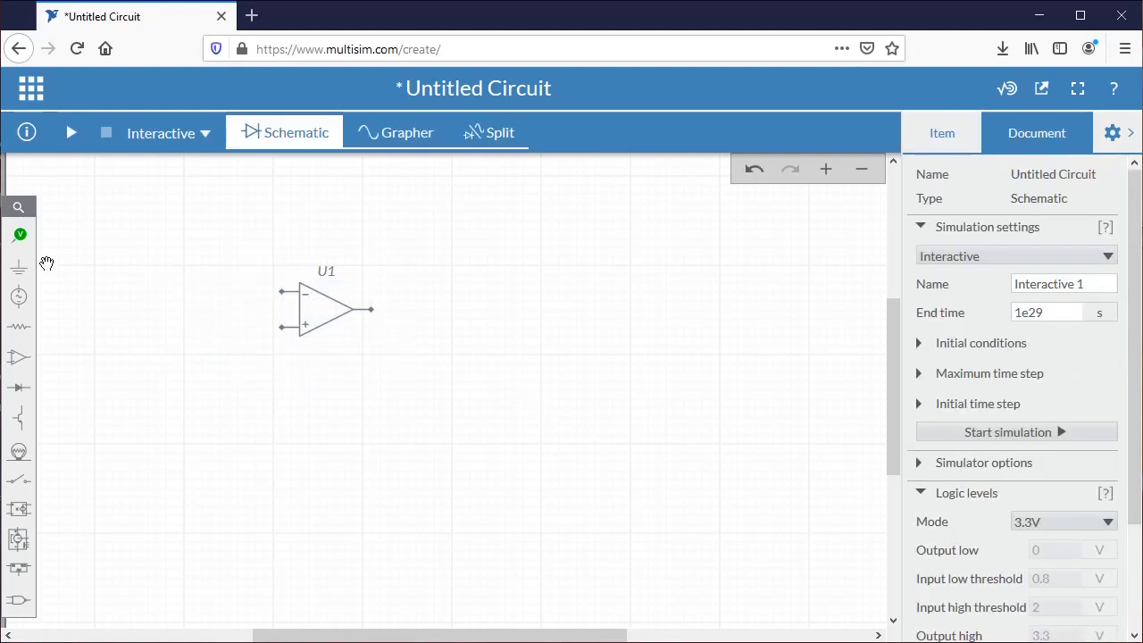
Place a ground just below and left of the op-amp's non-inverting input.
left_click(18, 266)
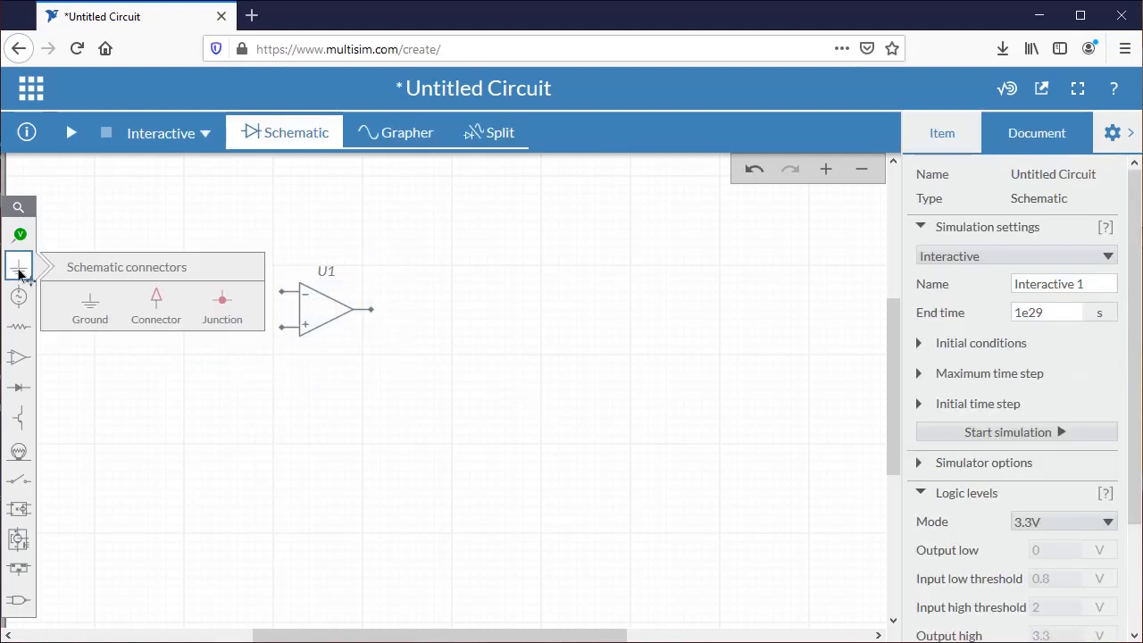
left_click(89, 308)
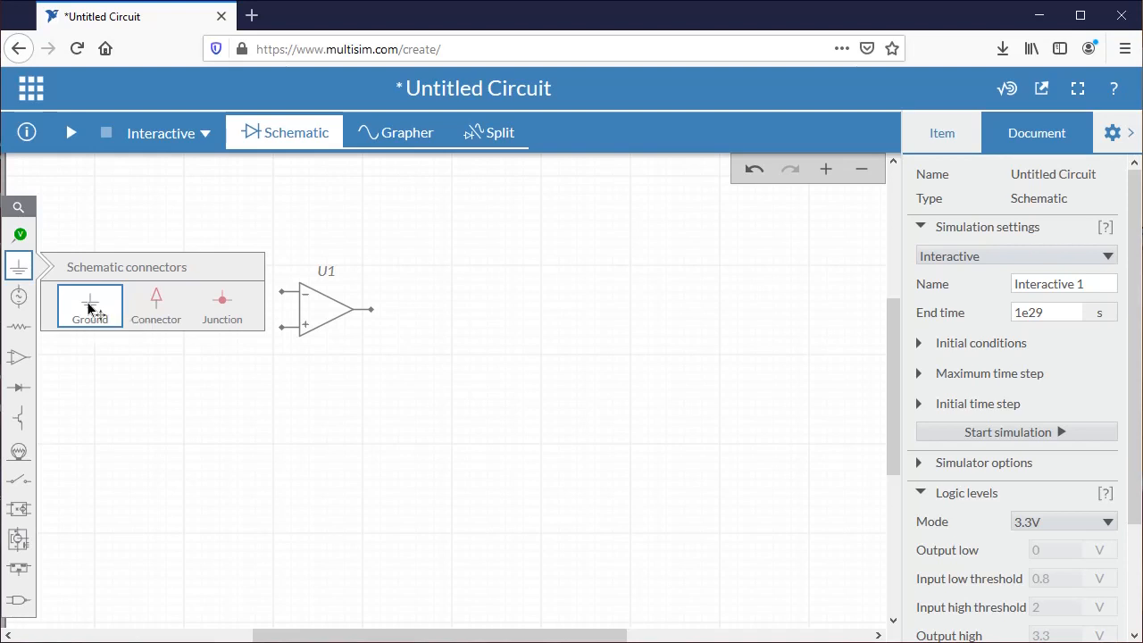
left_click(257, 353)
left_click(140, 286)
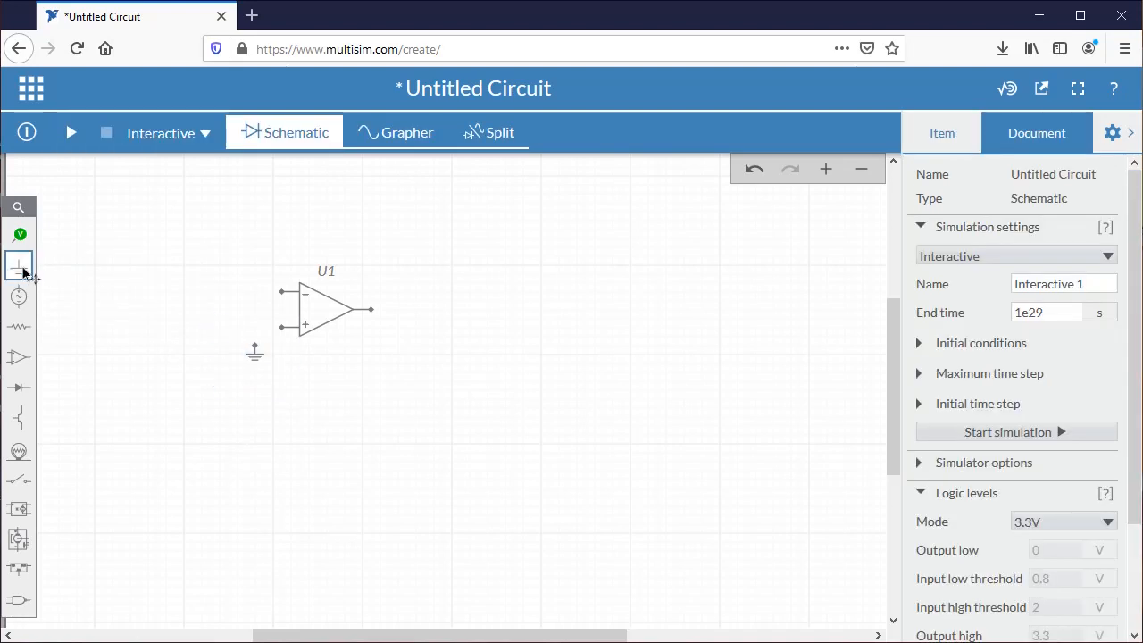
Place a resistor left of the op-amp, level with its inverting input, and change its symbol to the rectangular one.
left_click(19, 326)
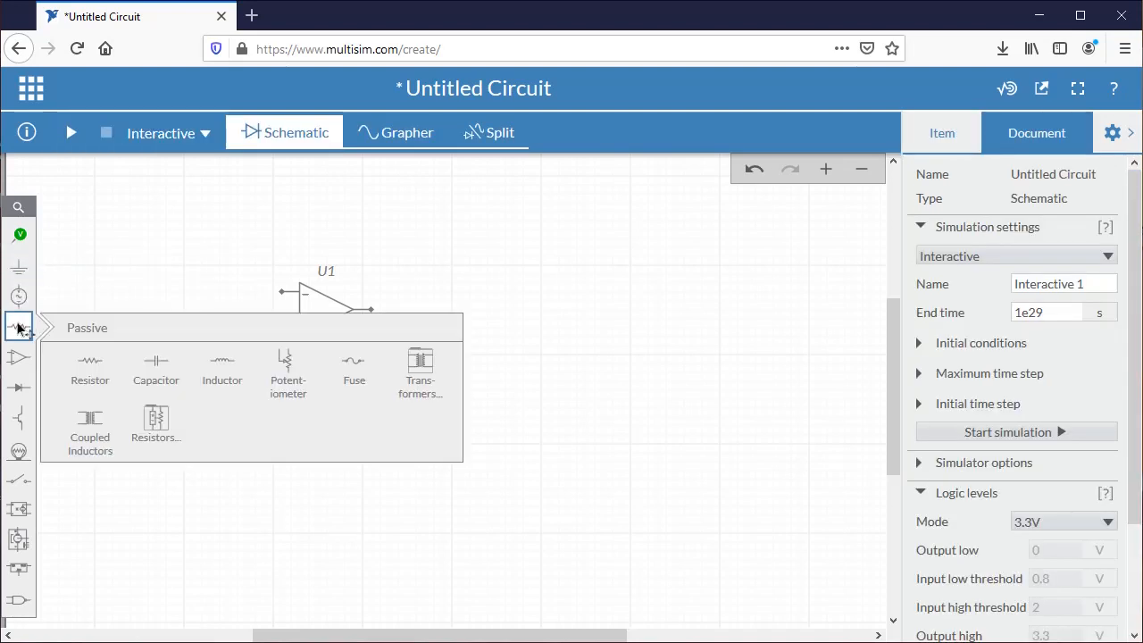
left_click(93, 364)
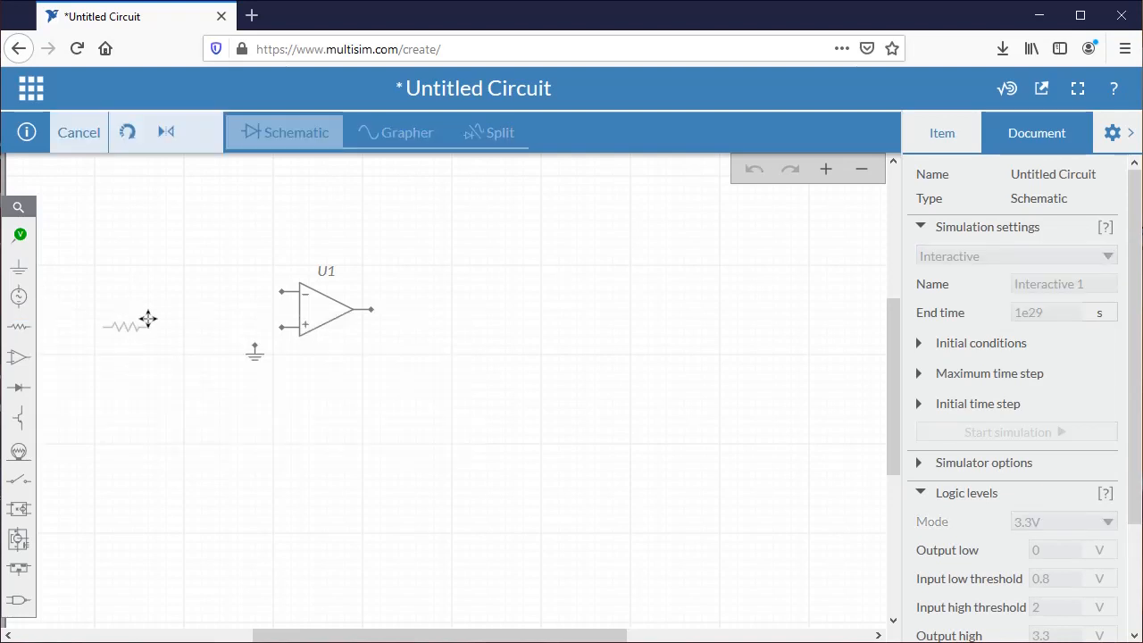
left_click(207, 290)
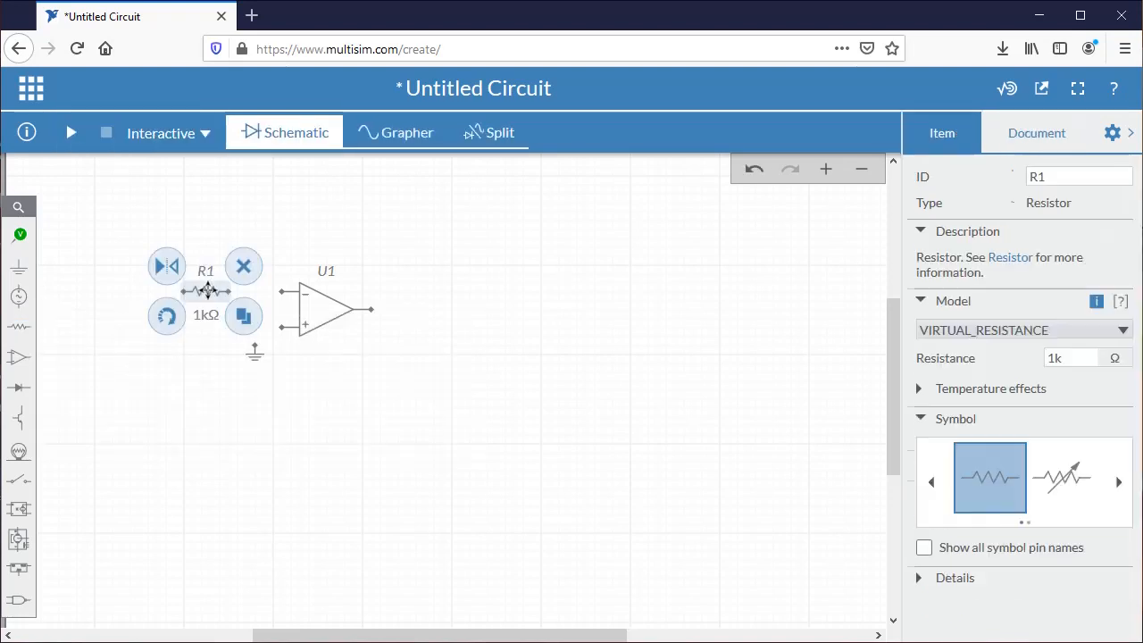
left_click(1117, 482)
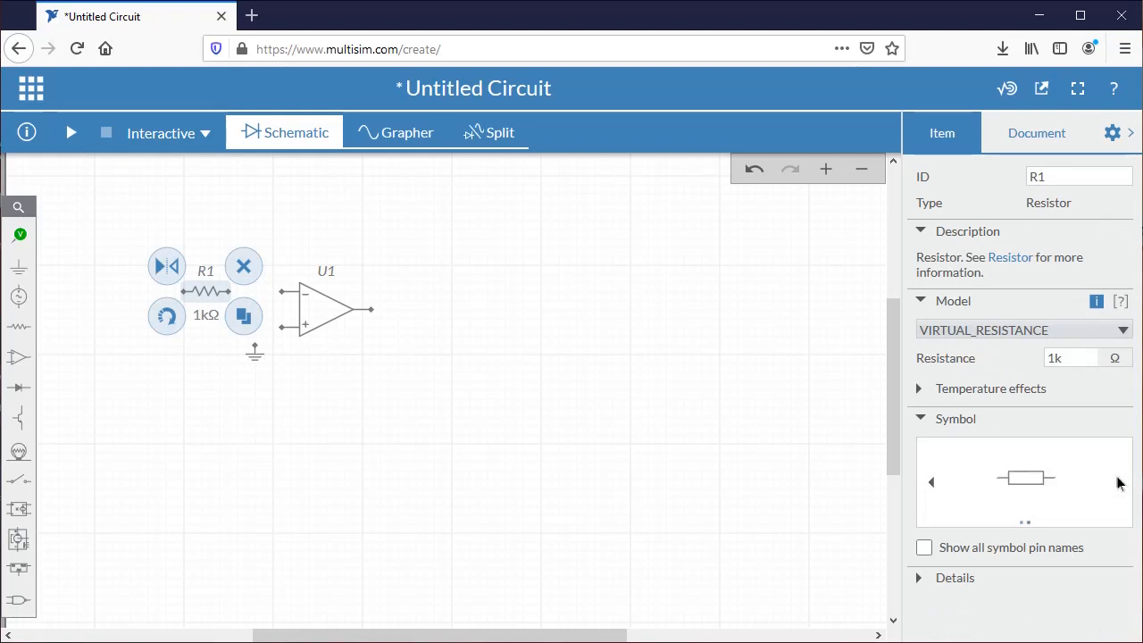
left_click(1025, 478)
left_click(518, 408)
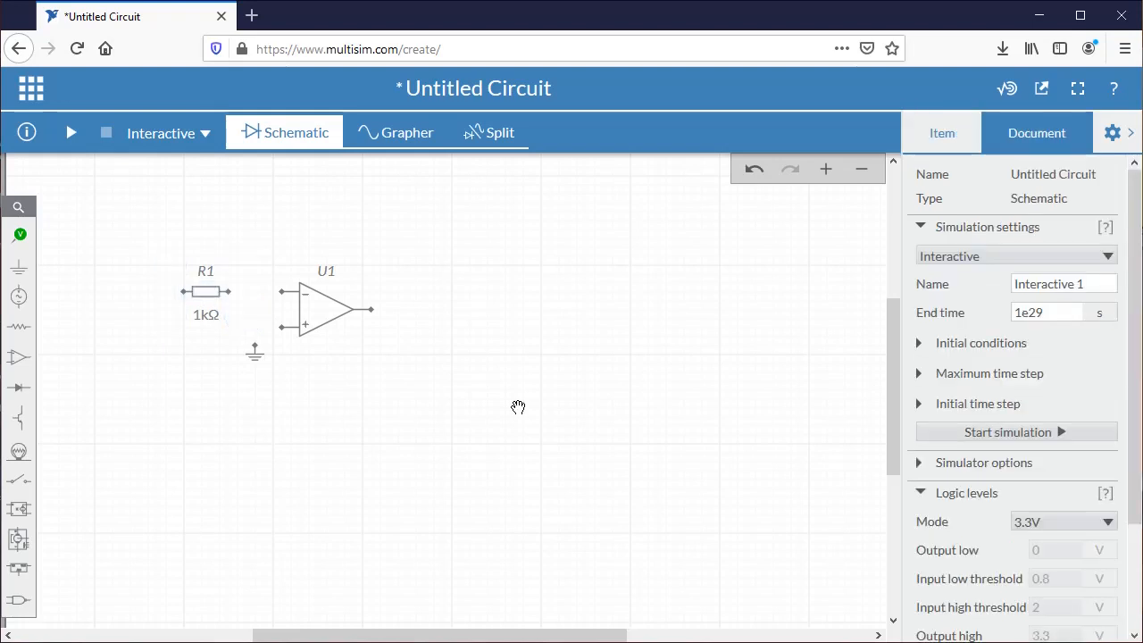
Duplicate resistor R1 and place the copy above the op-amp.
left_click(204, 292)
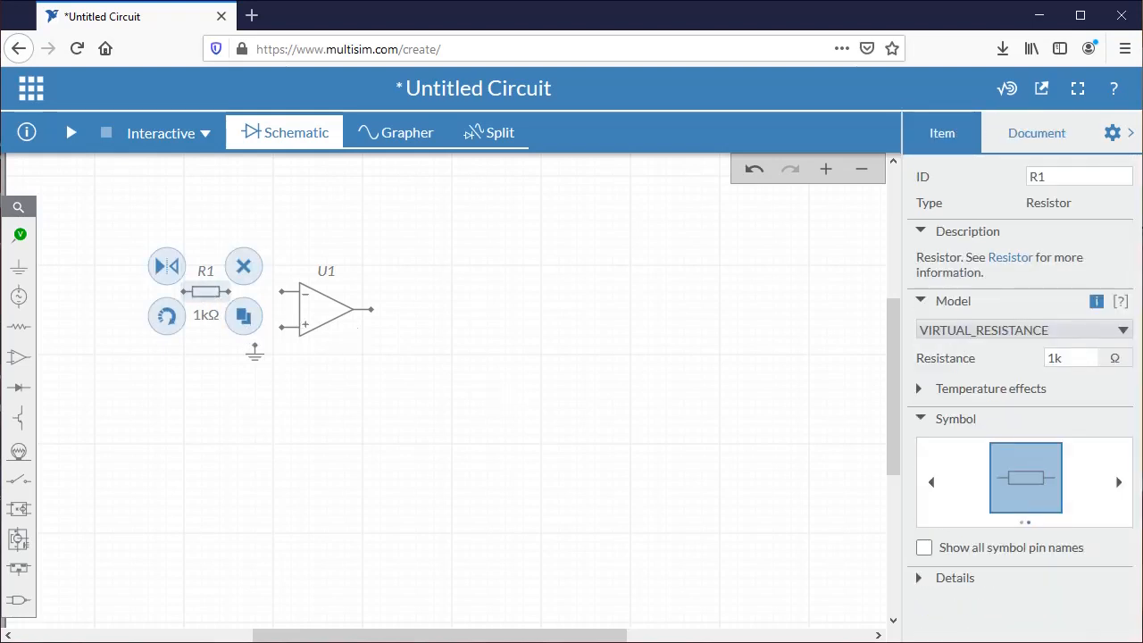
left_click(247, 317)
left_click(322, 219)
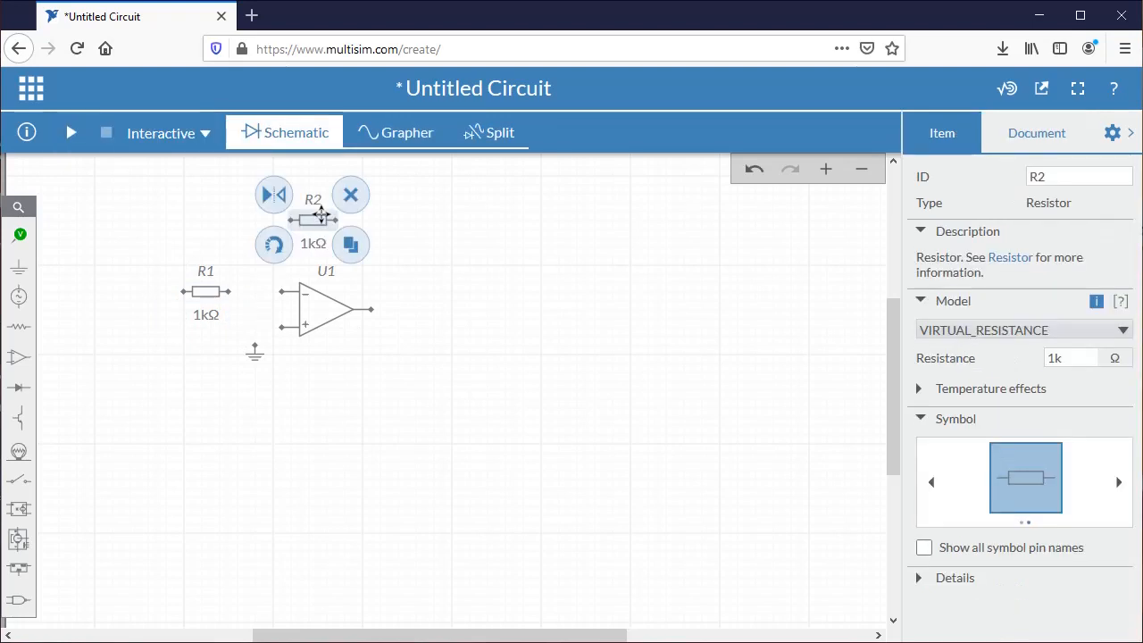
left_click(447, 304)
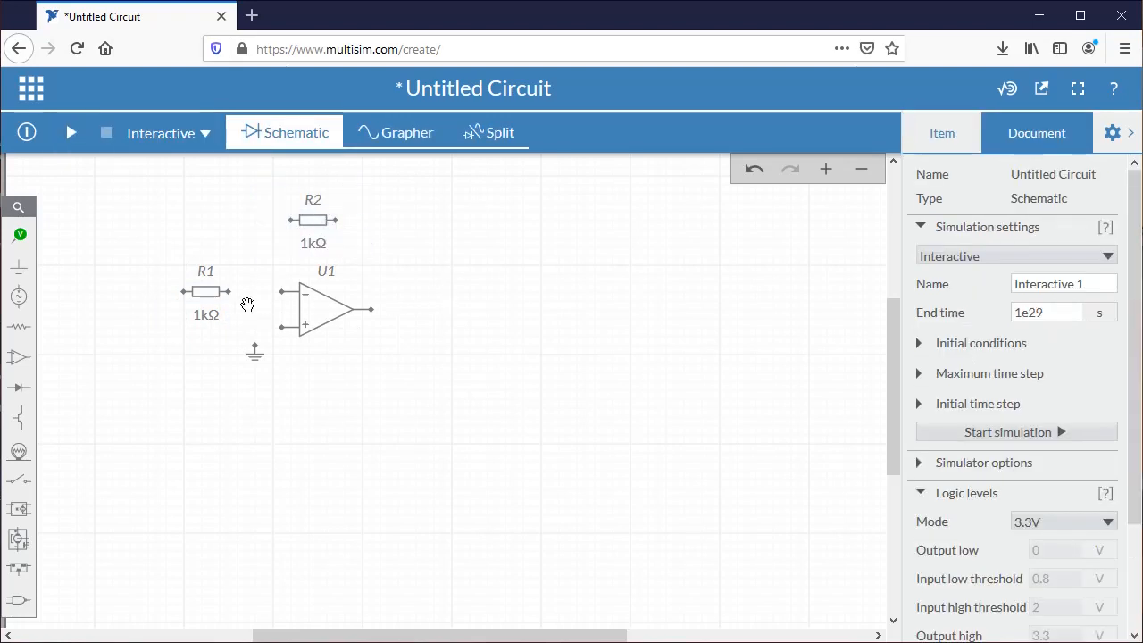
Wire R1's right end to the op-amp's inverting input and hide that wire's net label.
left_click(231, 292)
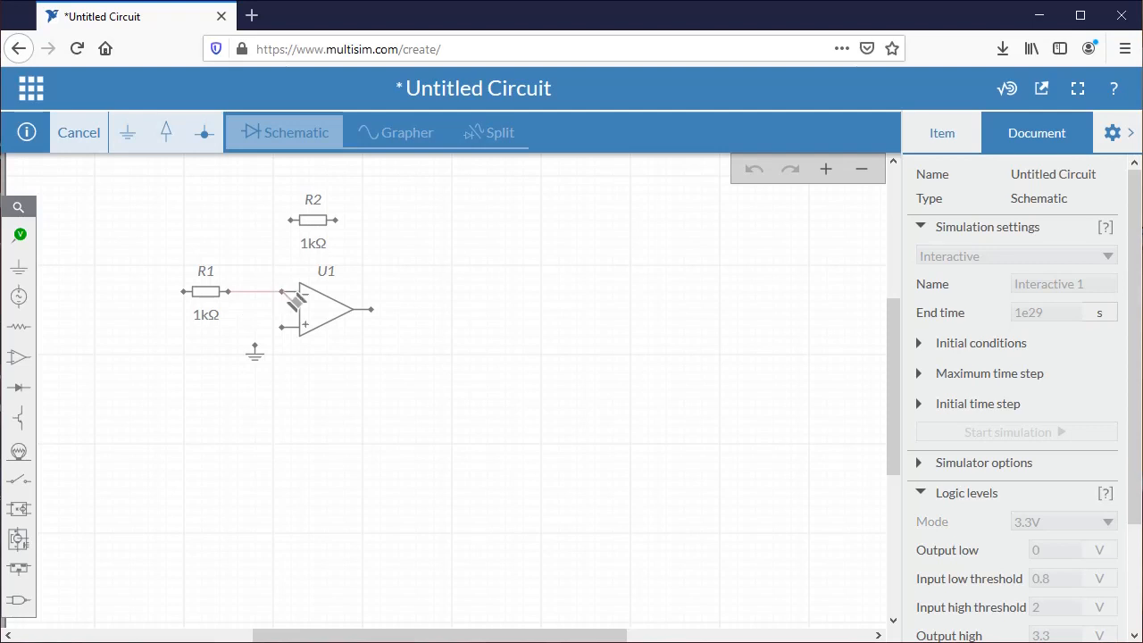
left_click(284, 293)
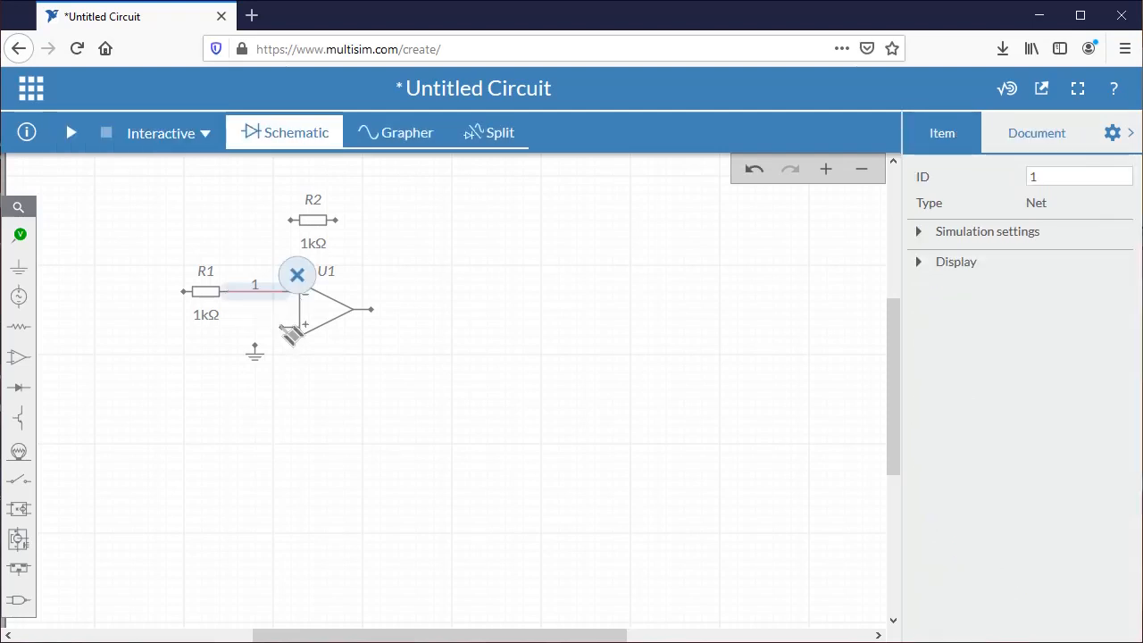
left_click(922, 261)
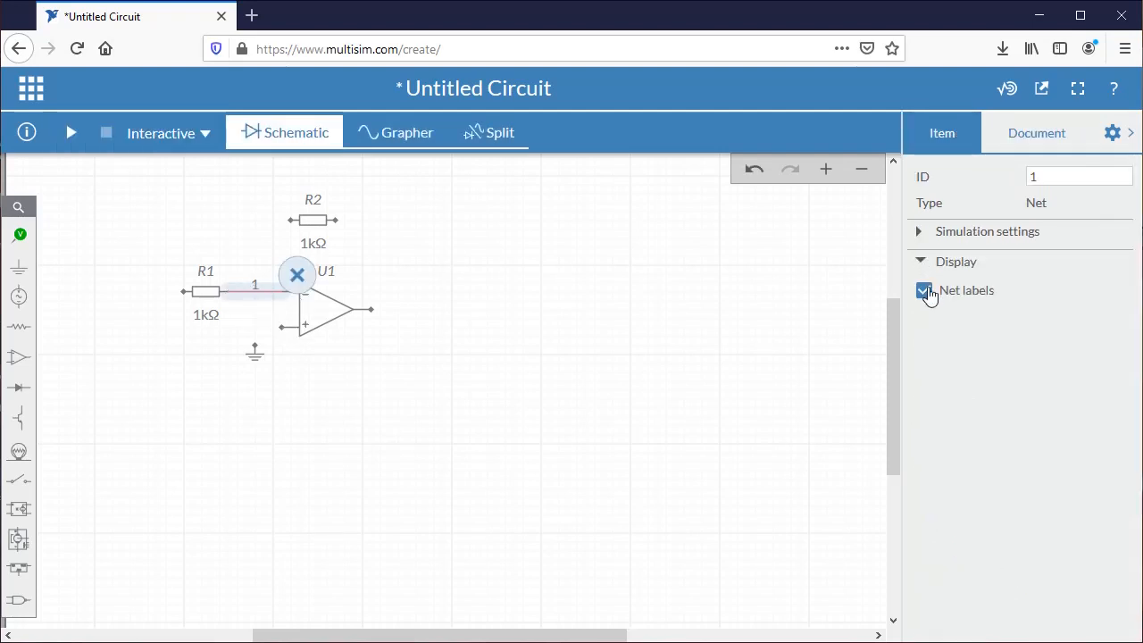
Wire the op-amp's non-inverting input to the ground and hide that wire's net label.
left_click(284, 331)
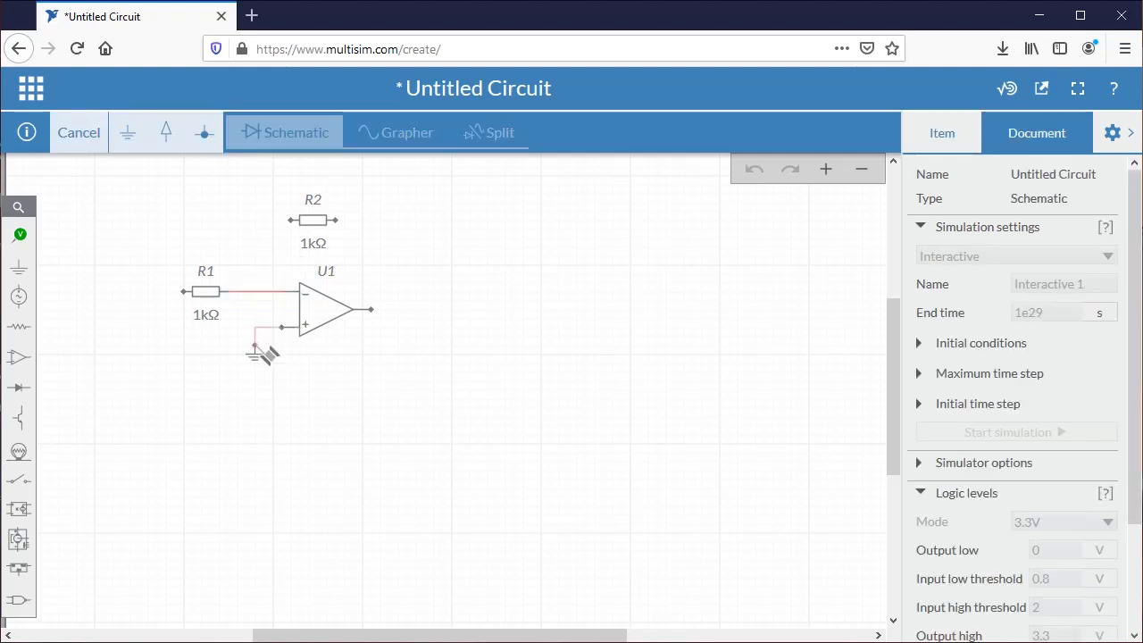
left_click(255, 345)
left_click(925, 291)
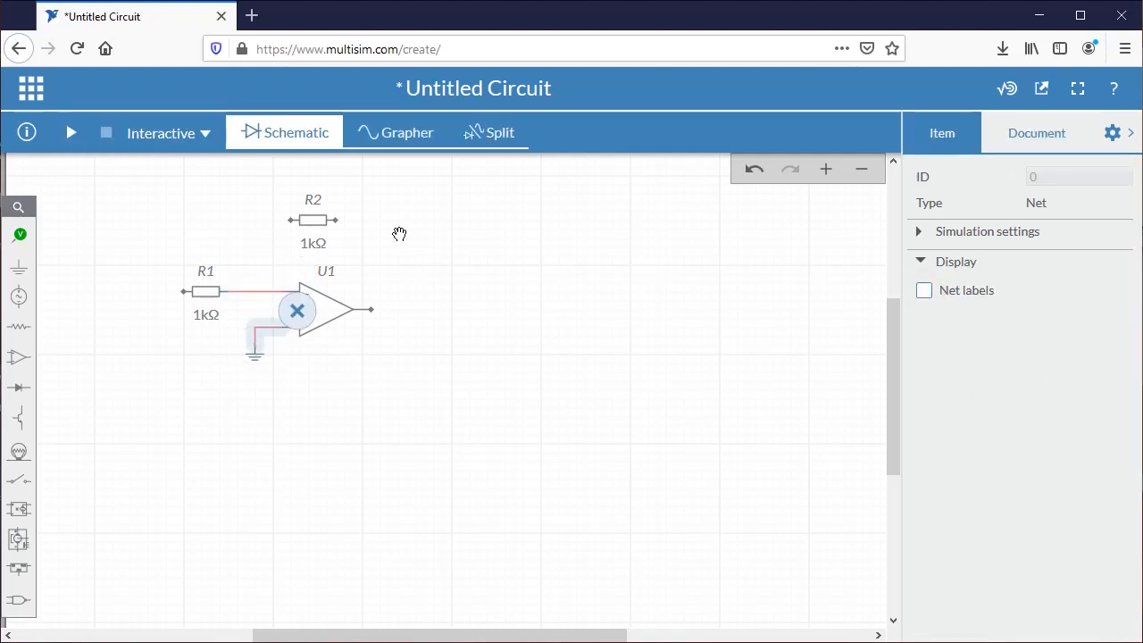
Wire R2 as feedback between the inverting-input wire and the op-amp's output.
left_click(292, 221)
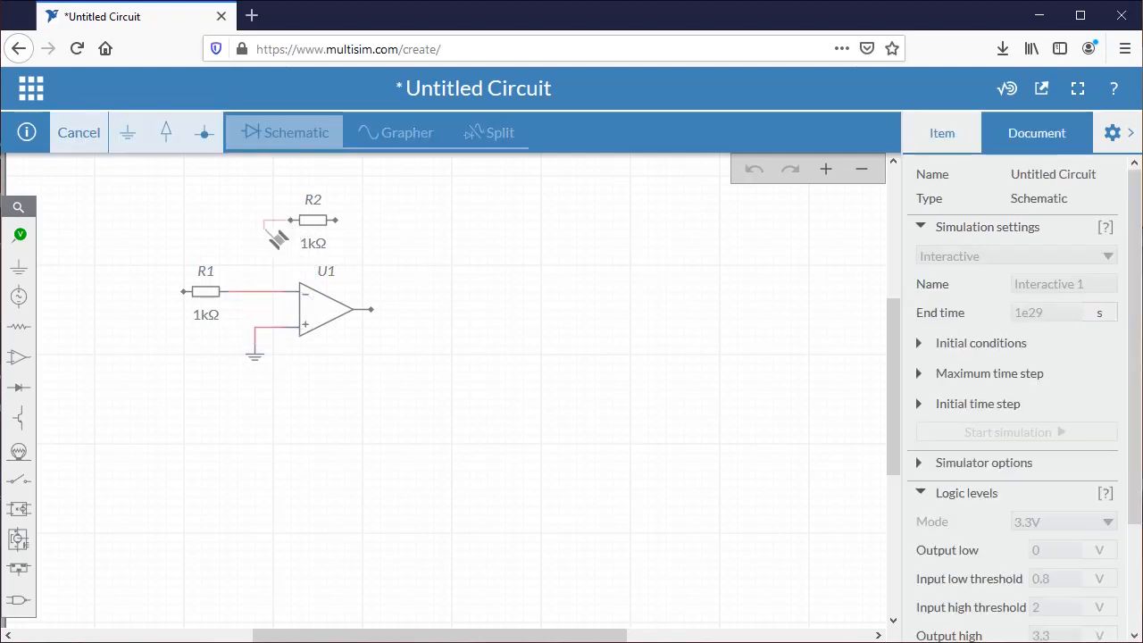
left_click(254, 291)
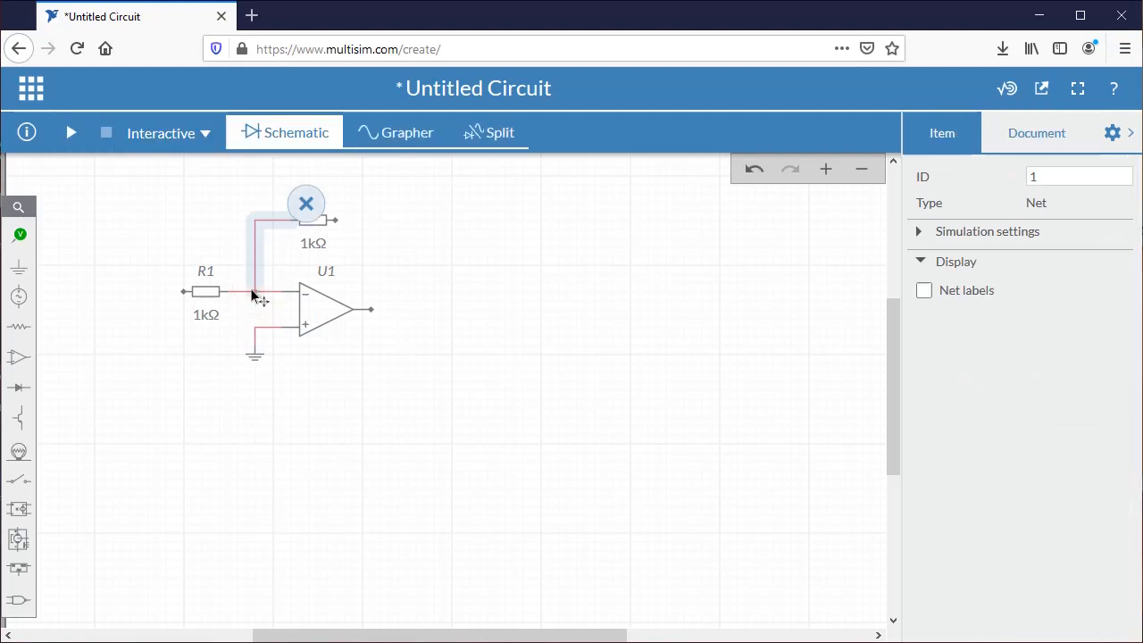
left_click(336, 220)
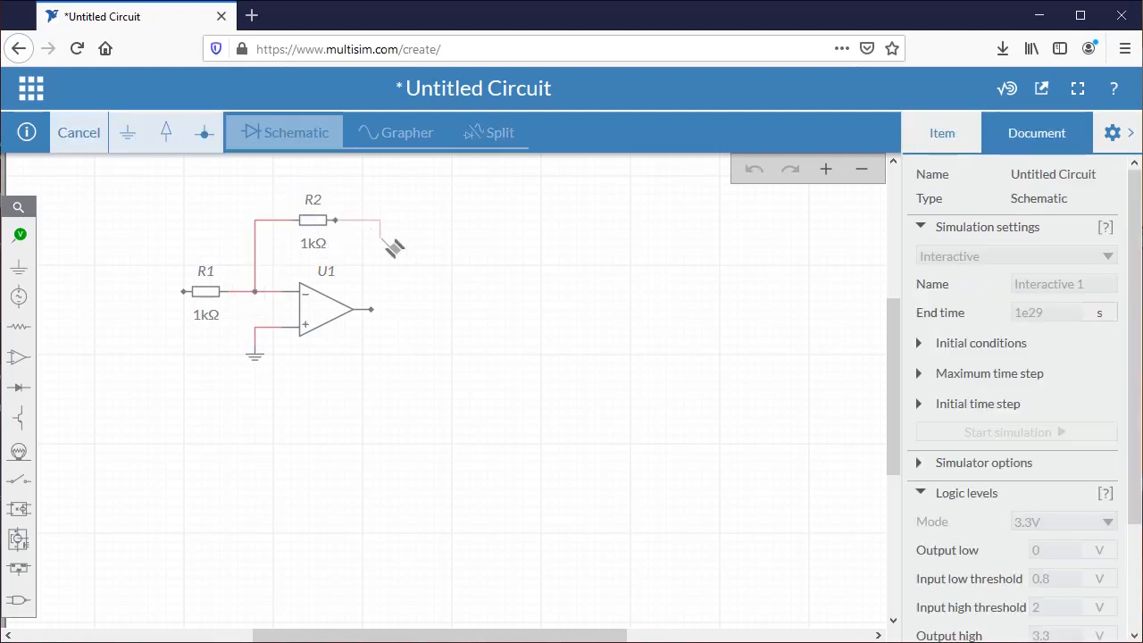
left_click(371, 309)
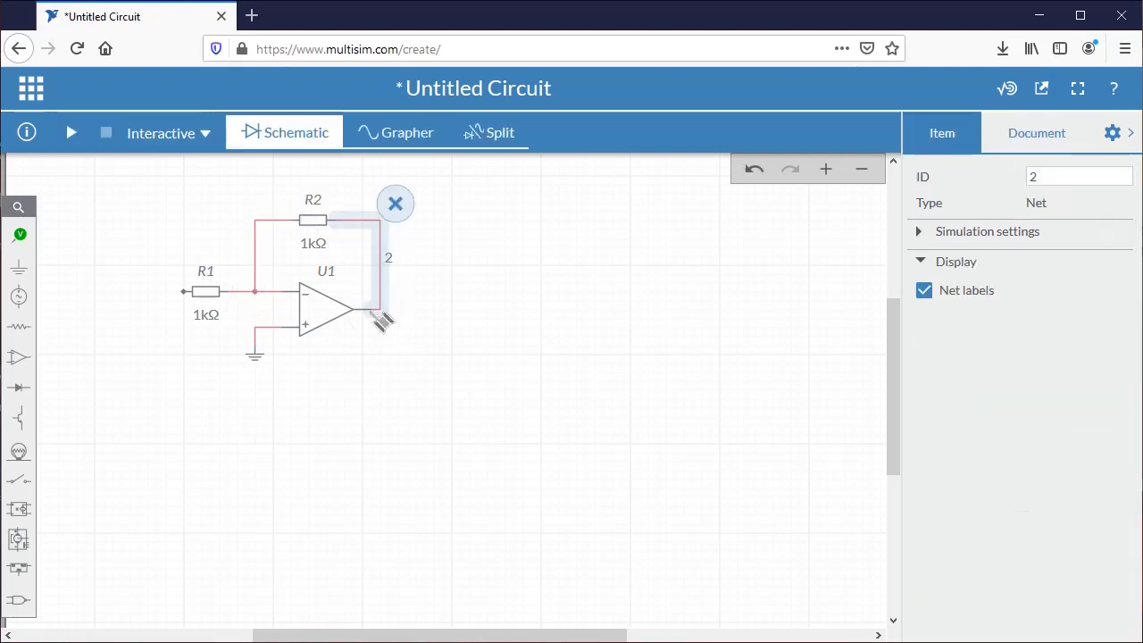
Place an AC Voltage source to the left of R1.
left_click(20, 301)
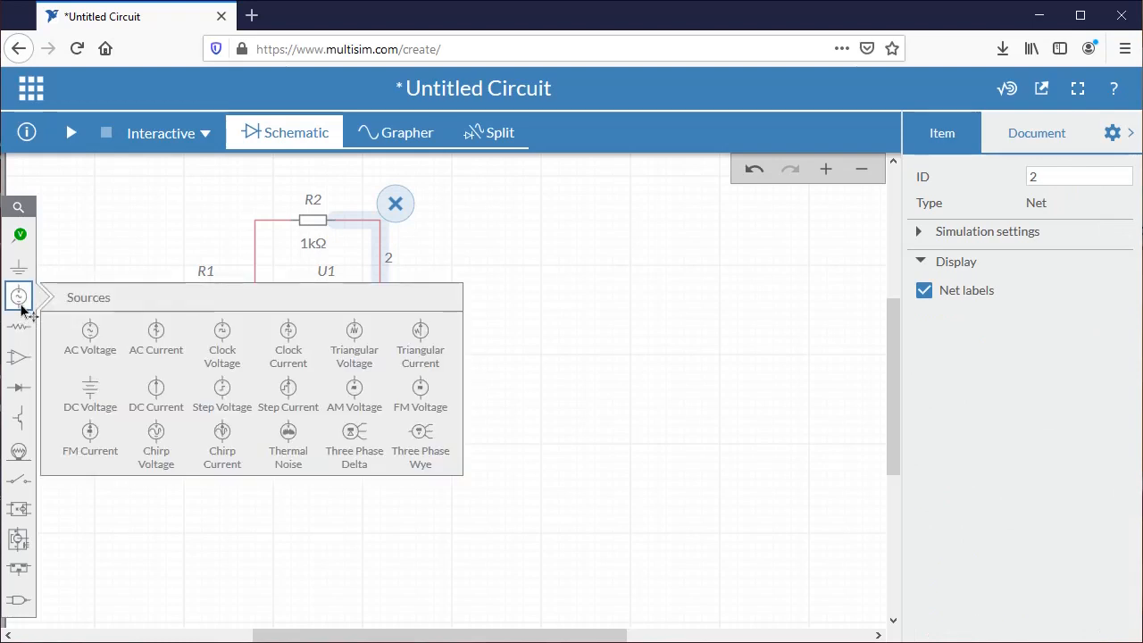
left_click(86, 337)
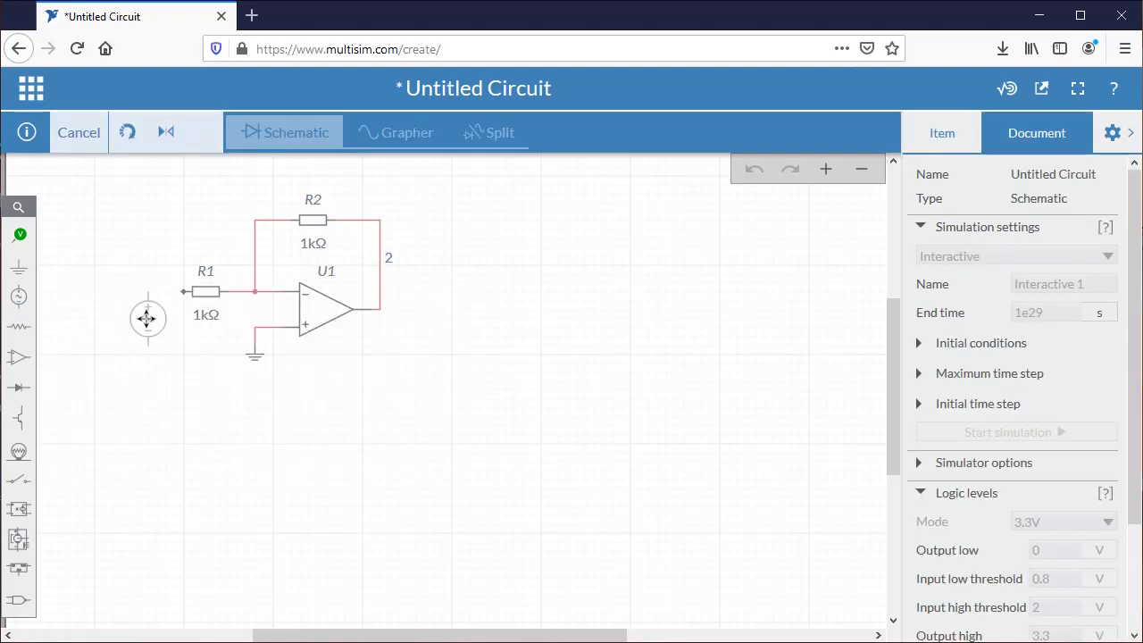
left_click(146, 317)
left_click(156, 275)
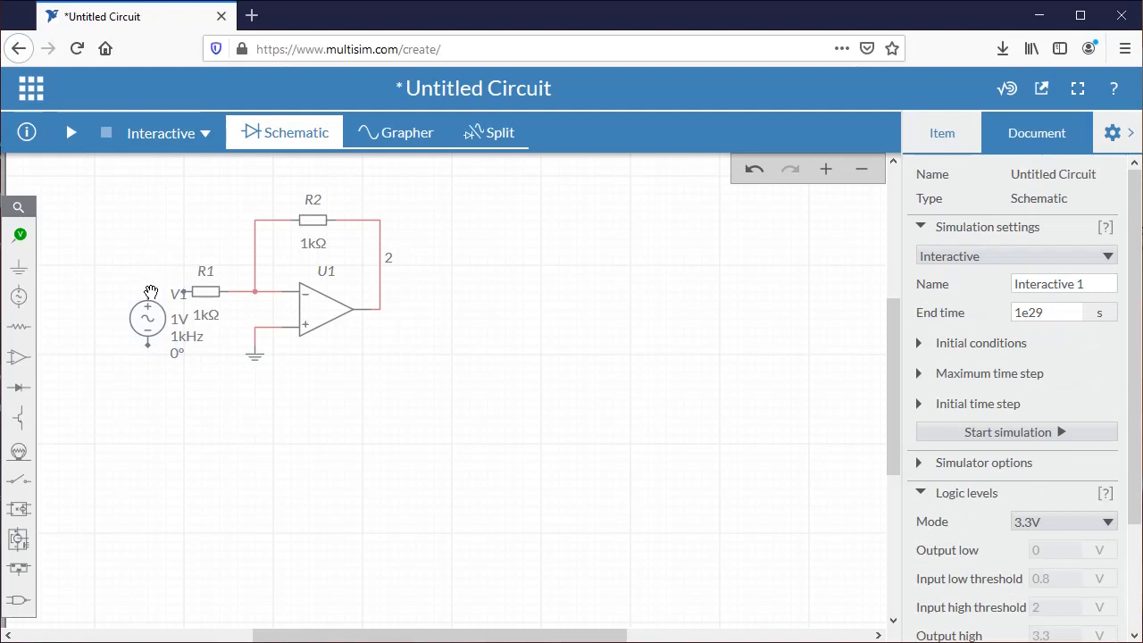
Wire the AC source's positive terminal to R1's left end and move the source further left.
left_click(151, 293)
left_click(190, 292)
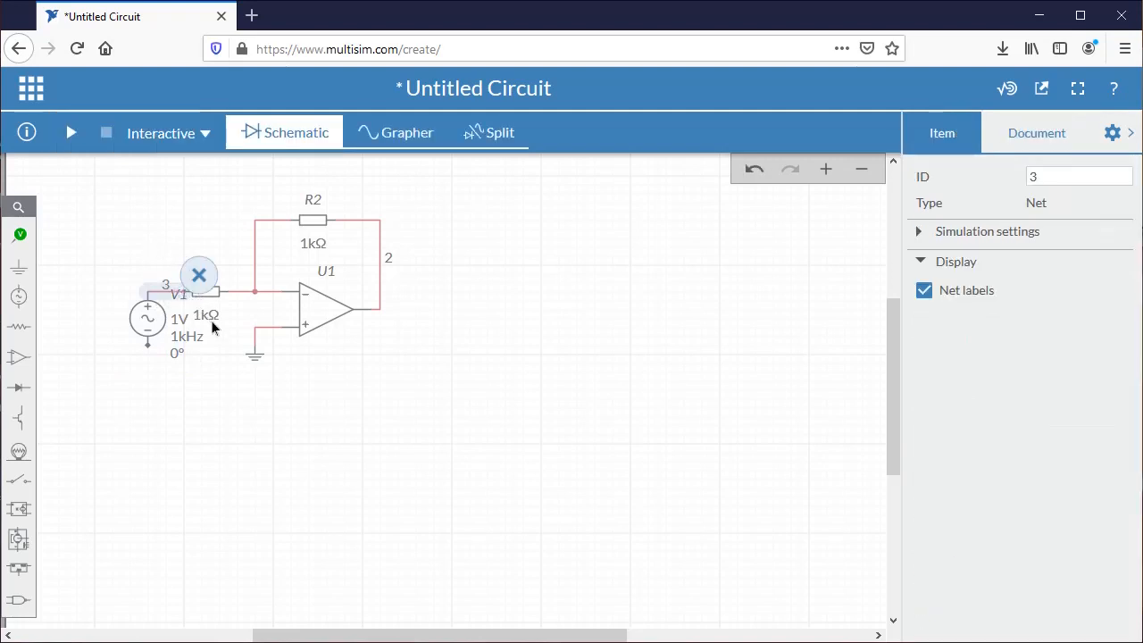
left_click_drag(116, 319, 94, 320)
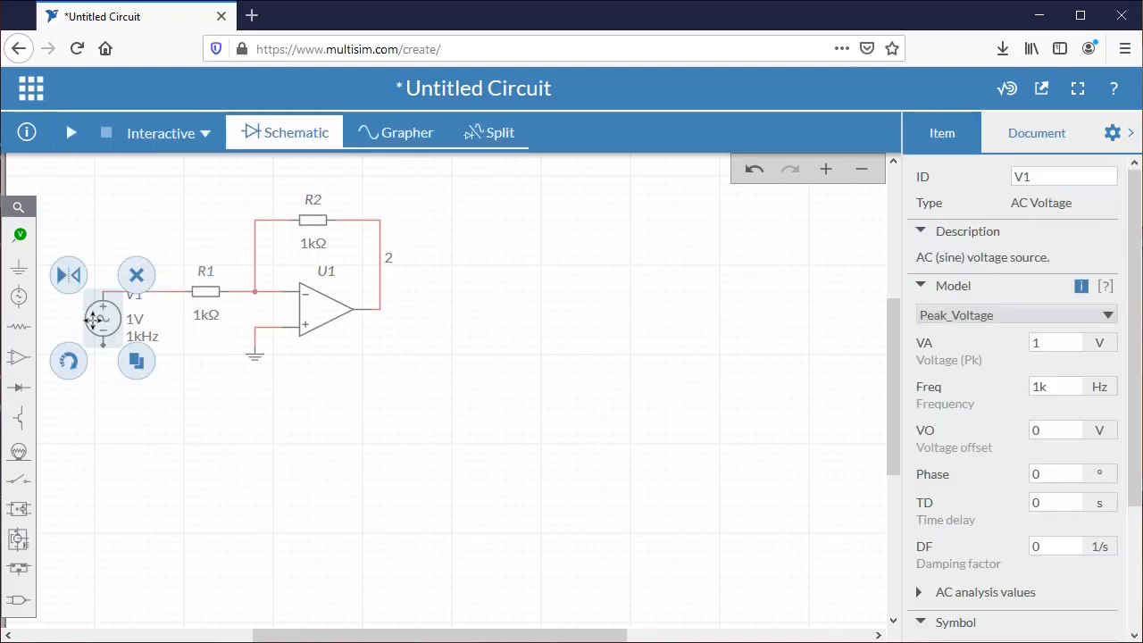
Hide the net label on the wire between the AC source and R1.
scroll(1131, 370, "down", 2)
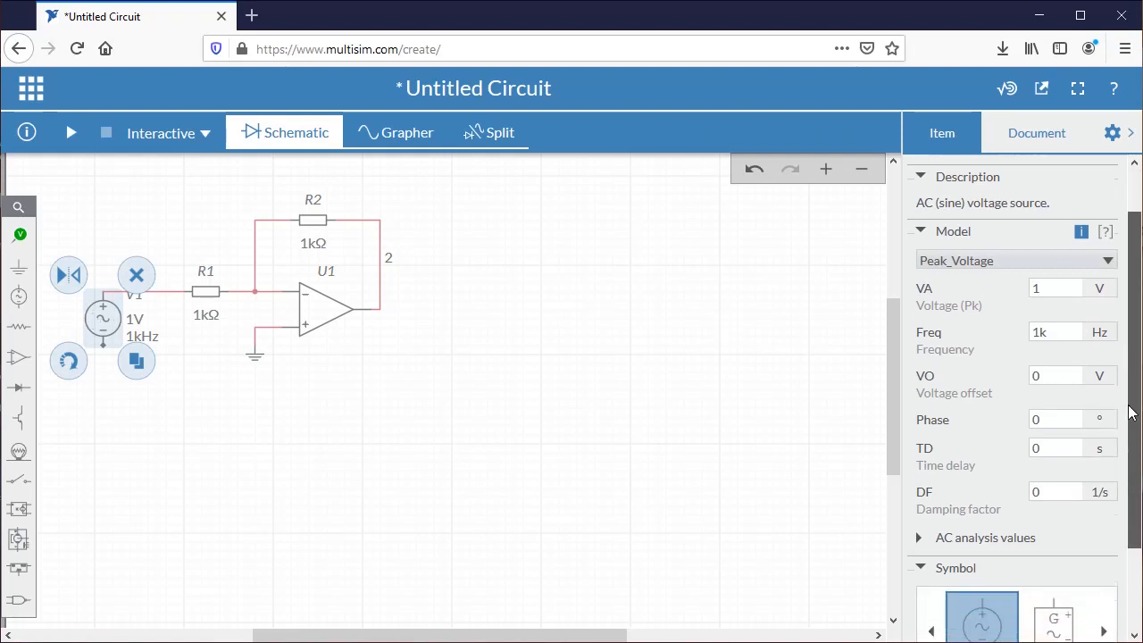
left_click(253, 316)
left_click(162, 295)
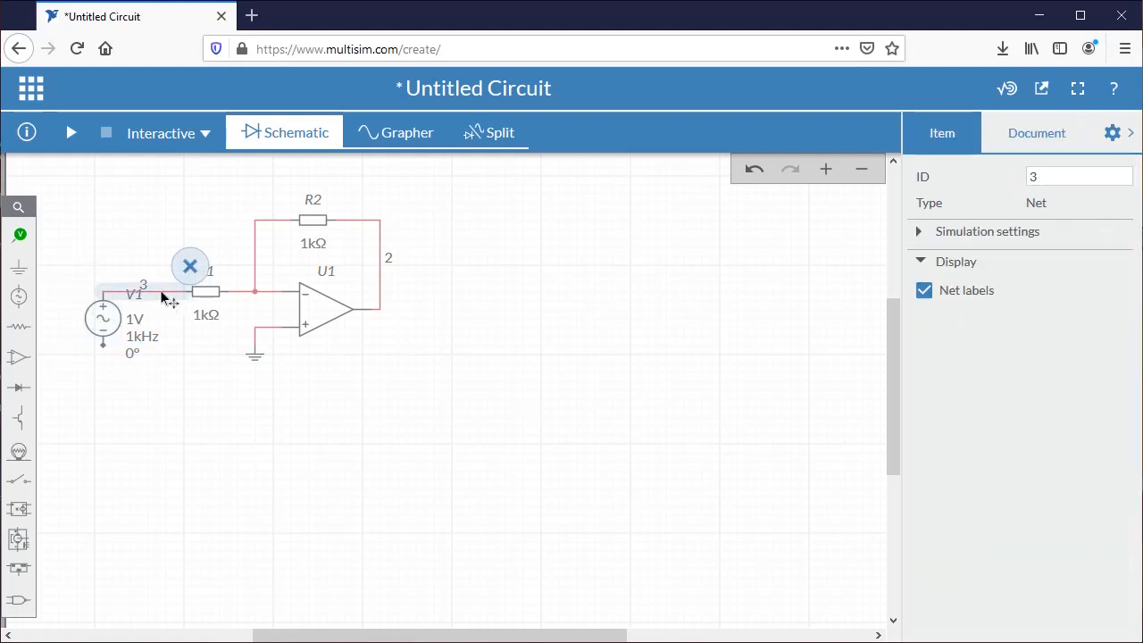
left_click(332, 384)
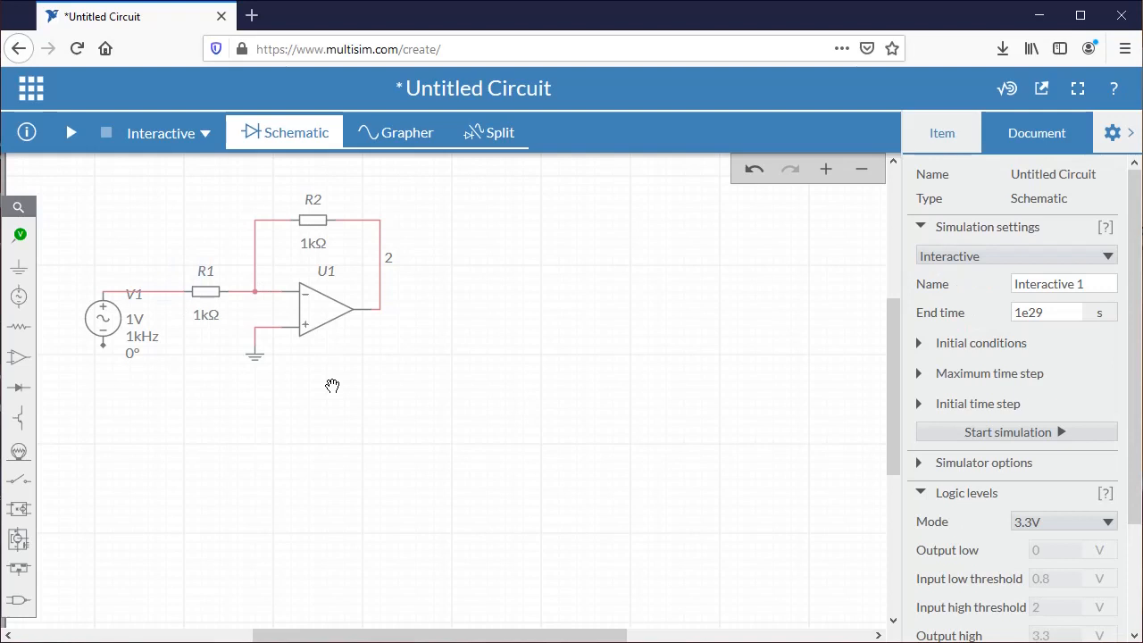
Wire the AC source's negative terminal to the vertical wire just above the ground symbol.
left_click(103, 346)
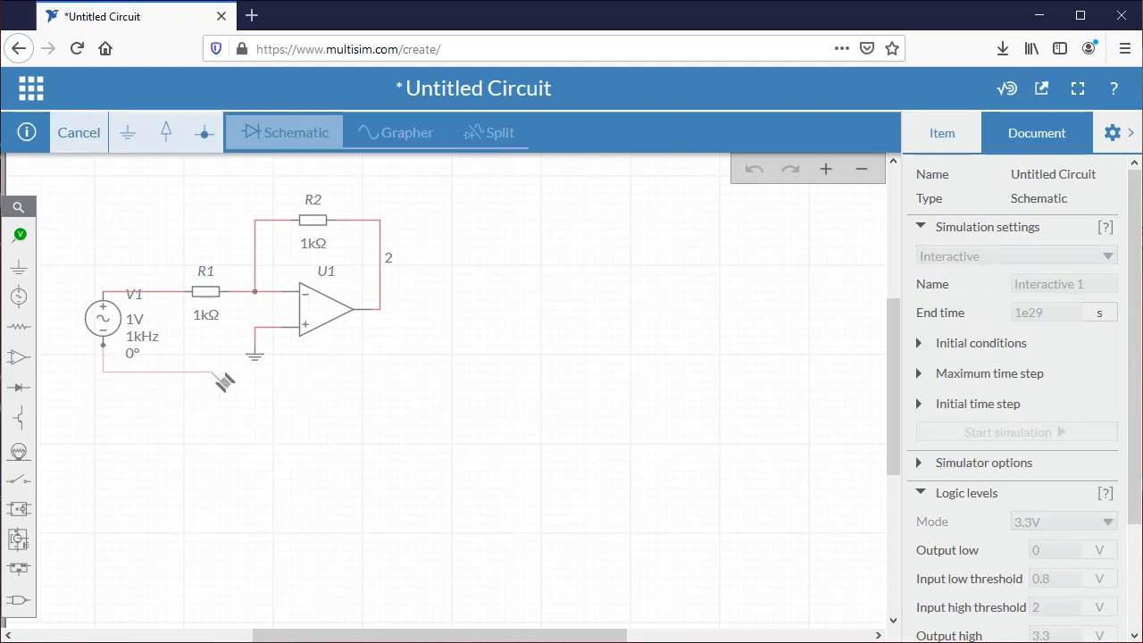
left_click(255, 343)
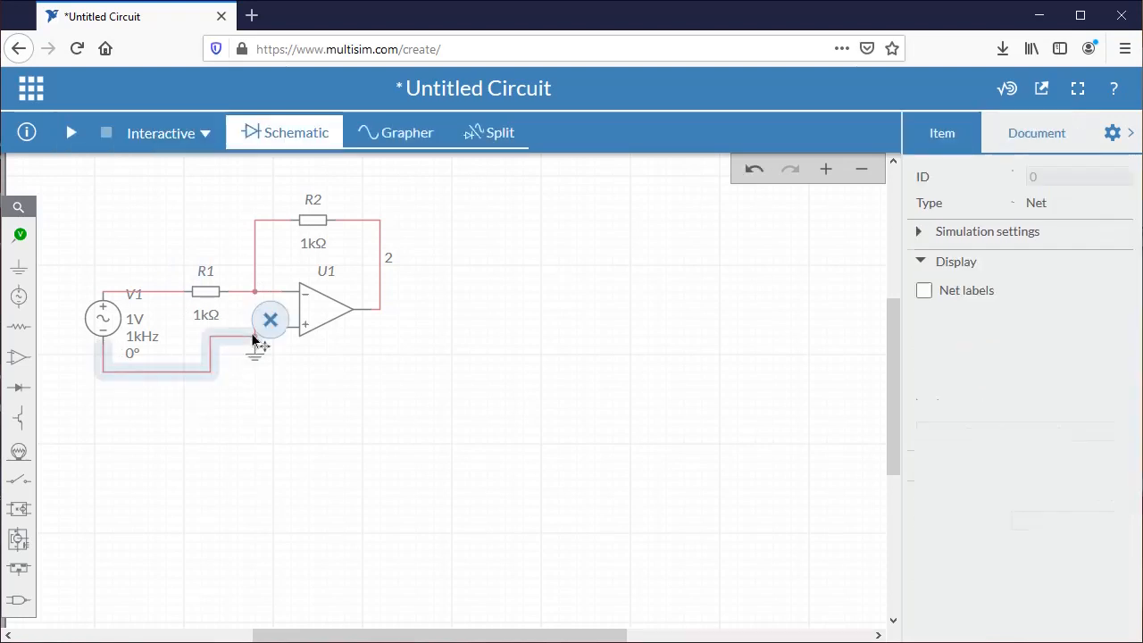
left_click(422, 375)
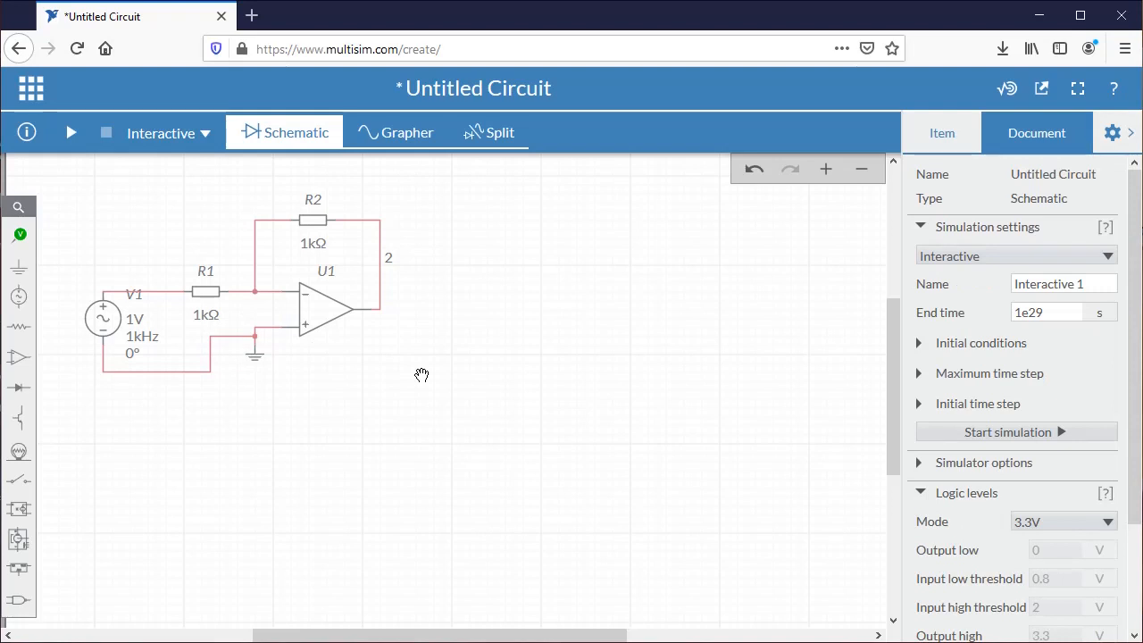
Place a voltage probe on the wire between the AC source and R1 and name it V_In.
left_click(19, 238)
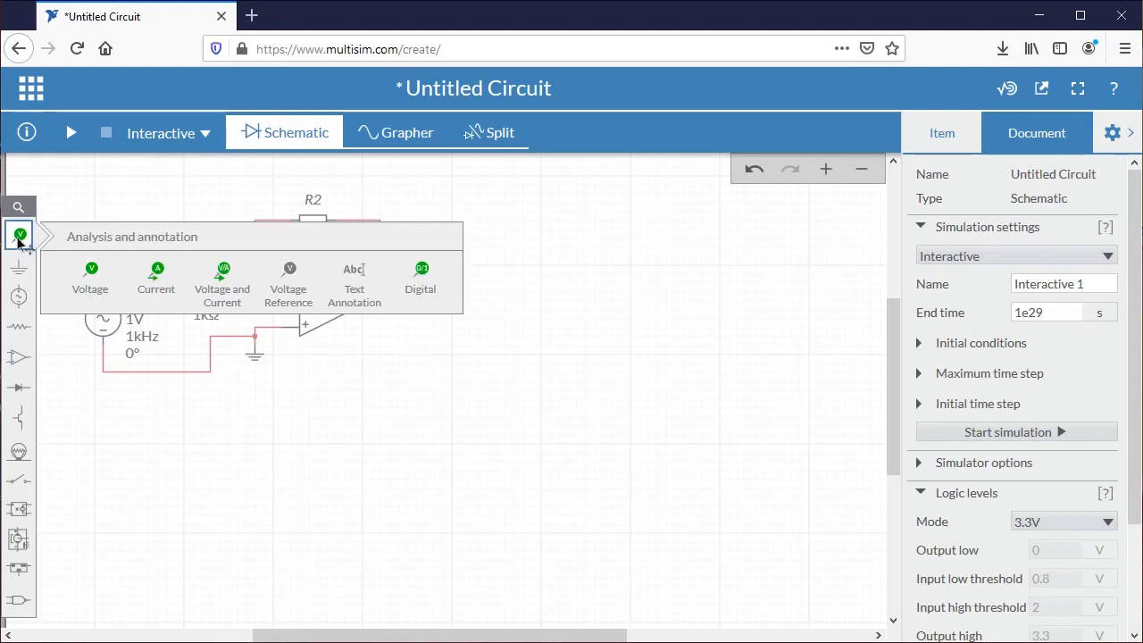
left_click(89, 279)
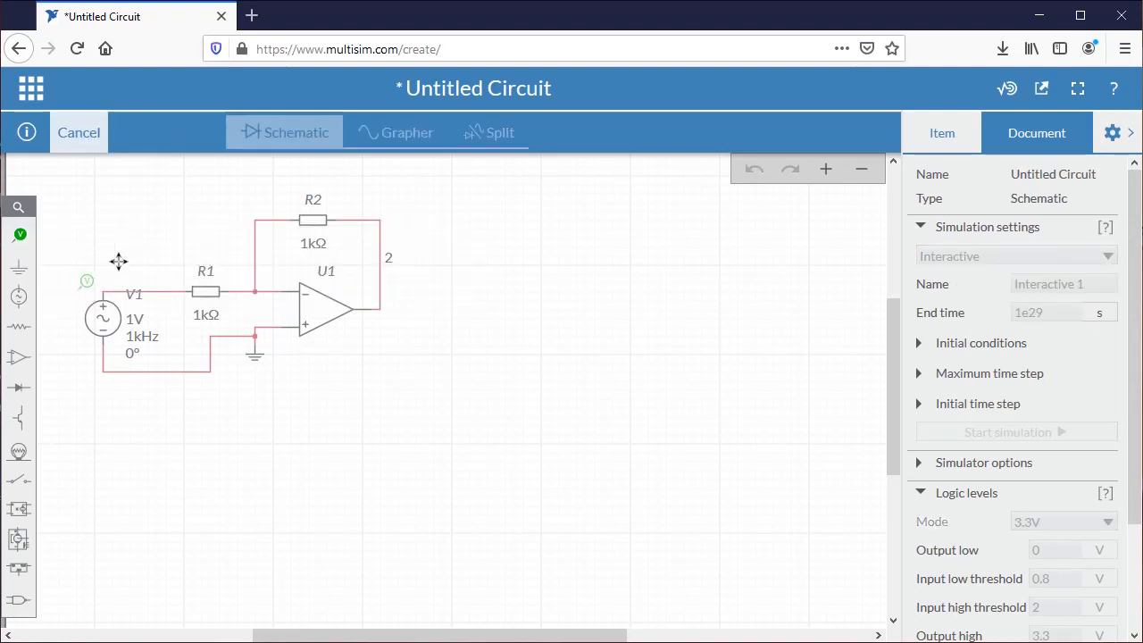
left_click(162, 269)
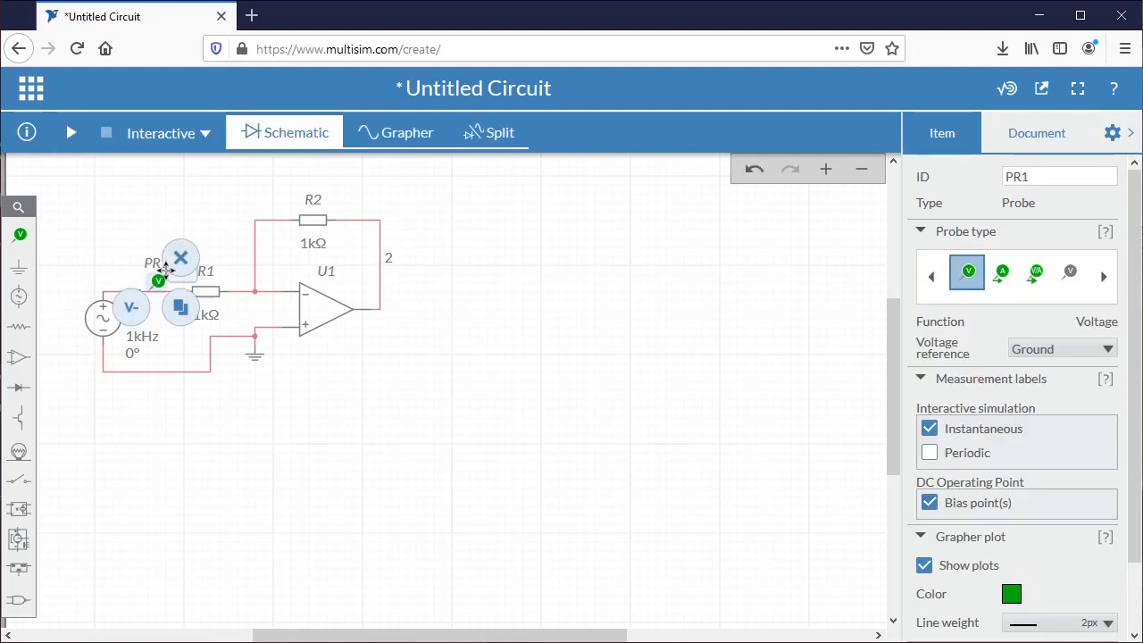
left_click_drag(1051, 172, 981, 175)
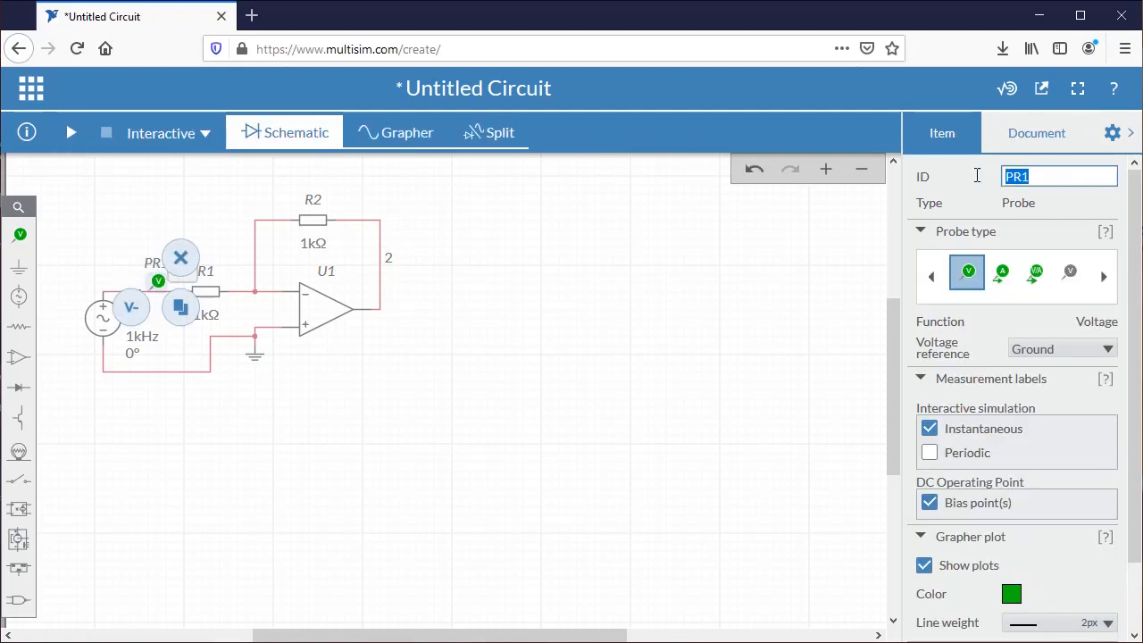
type("VIn")
key("BackSpace")
key("BackSpace")
type("_In")
left_click(605, 287)
Place a second voltage probe on the op-amp's output wire near R2 and name it V_Out.
left_click(20, 234)
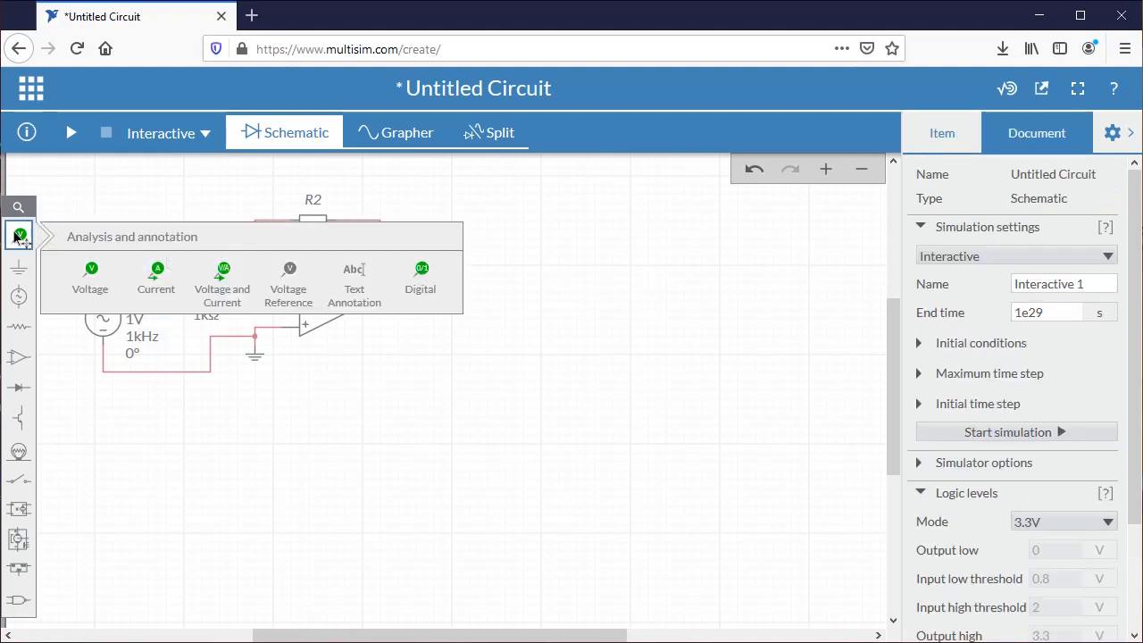
left_click(75, 270)
left_click(393, 223)
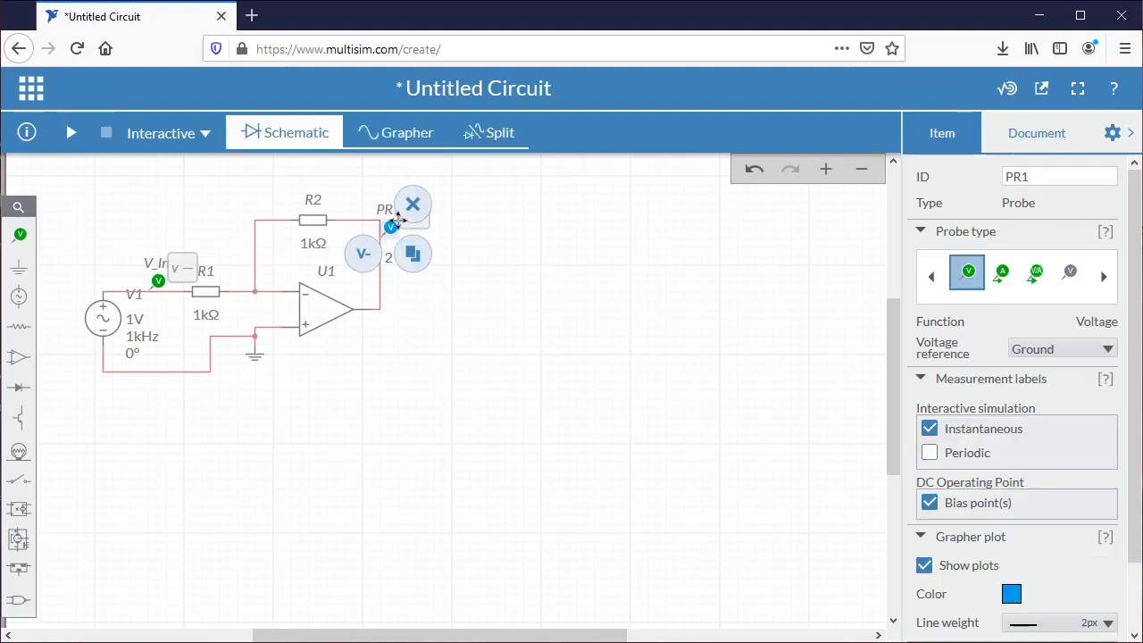
left_click(1034, 177)
left_click_drag(1034, 177, 889, 179)
type("V_Out")
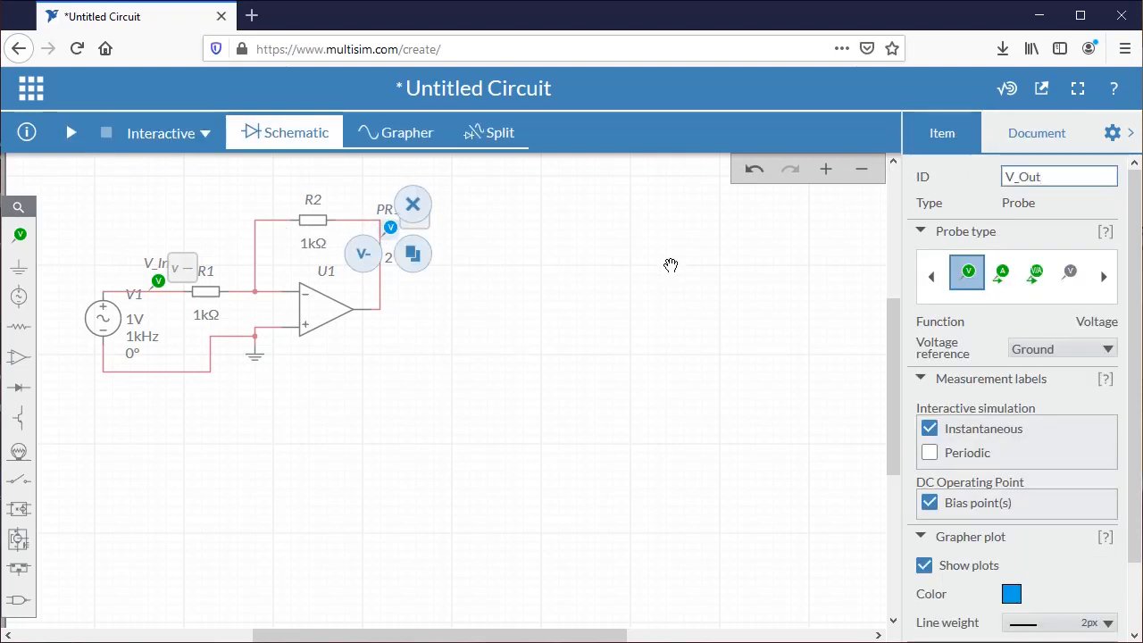
left_click(572, 319)
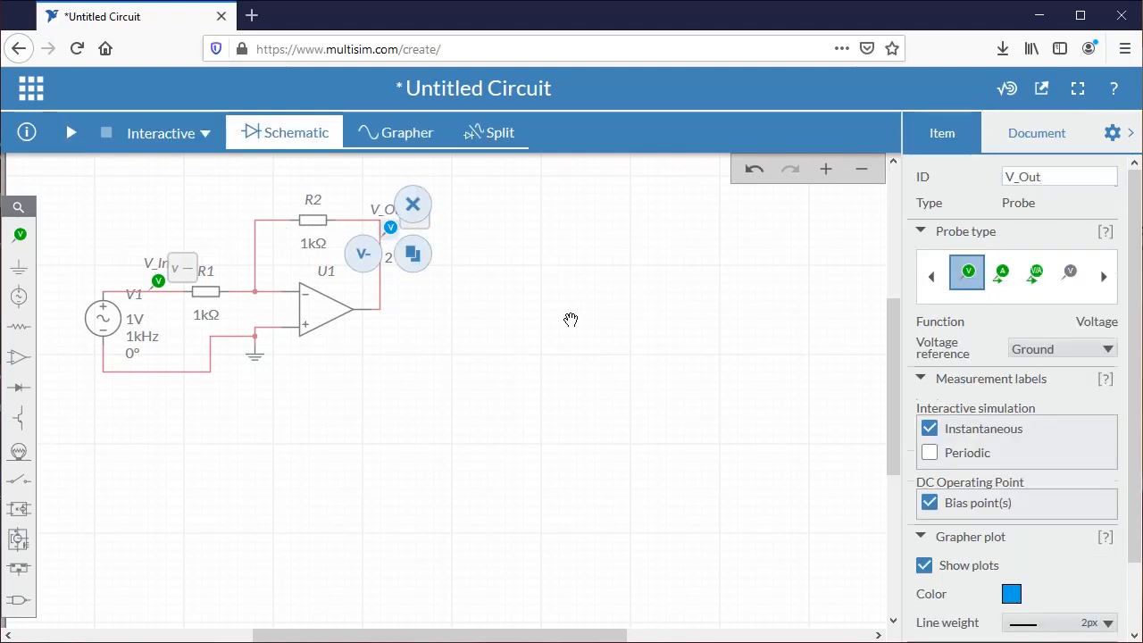
Check the AC source's peak voltage and frequency settings.
left_click(104, 322)
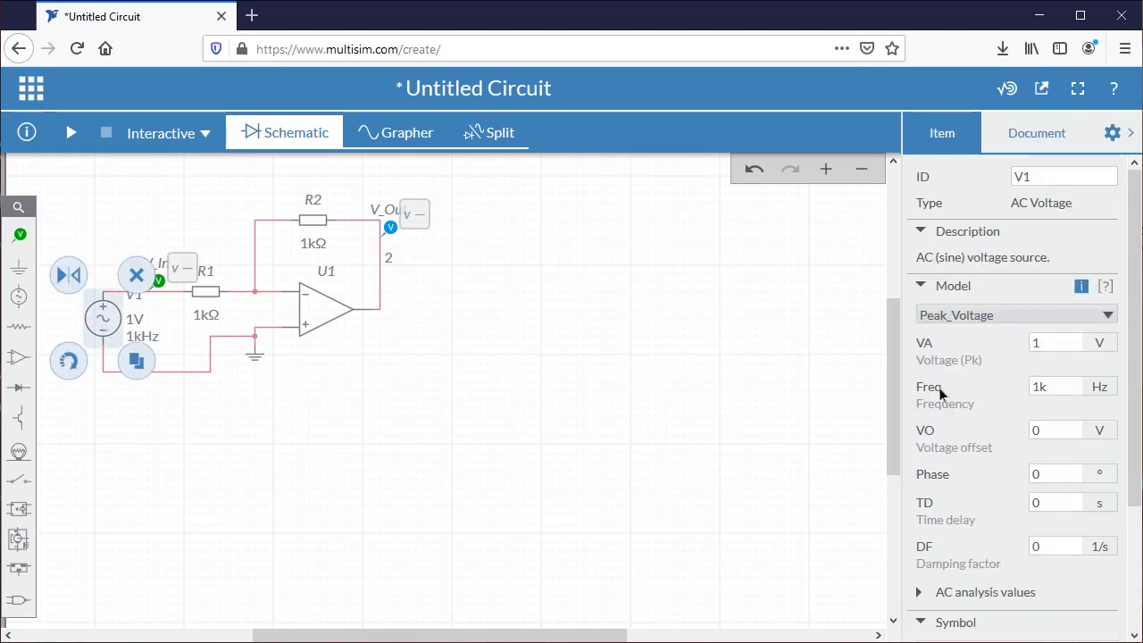
left_click(1067, 344)
left_click(1064, 387)
left_click(565, 437)
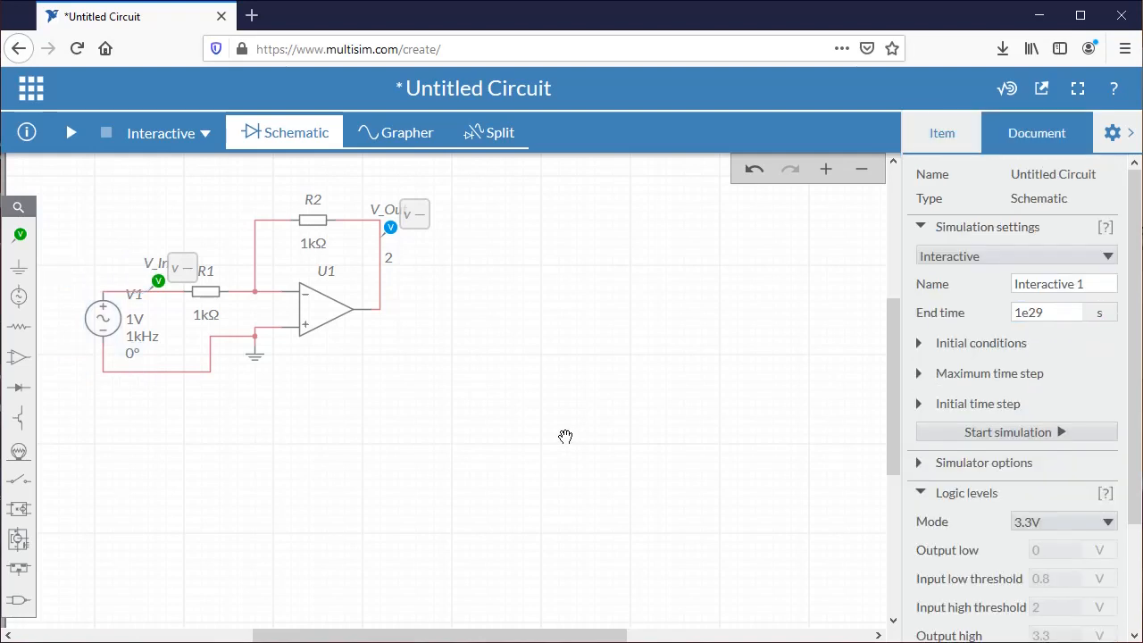
Rename the circuit to "Inverting OpAmp".
left_click(461, 85)
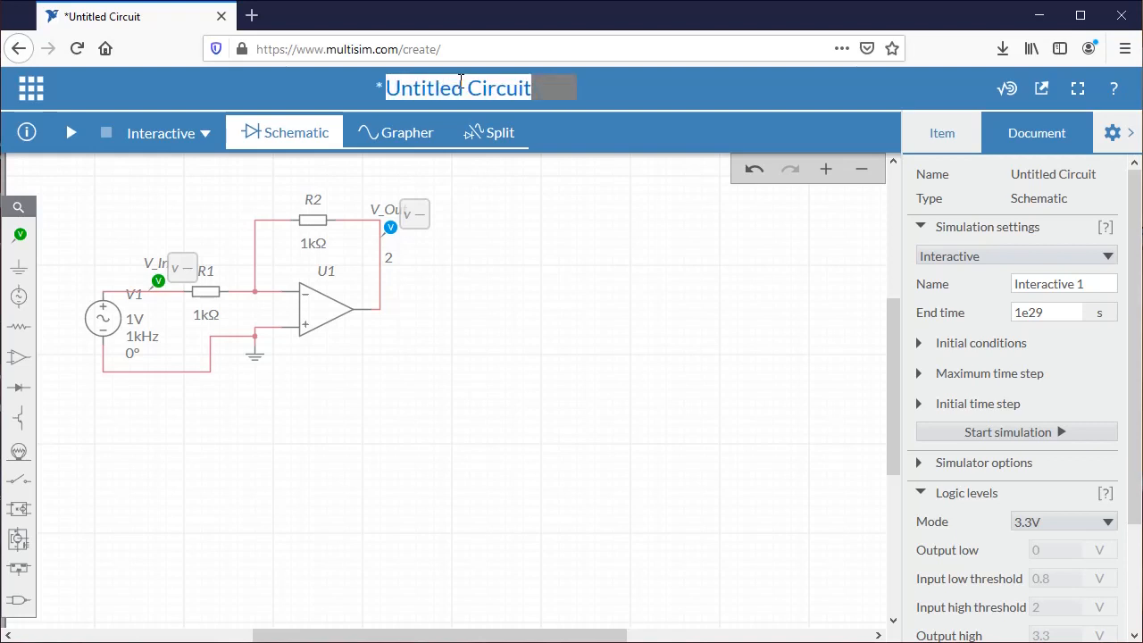
type("Inverting")
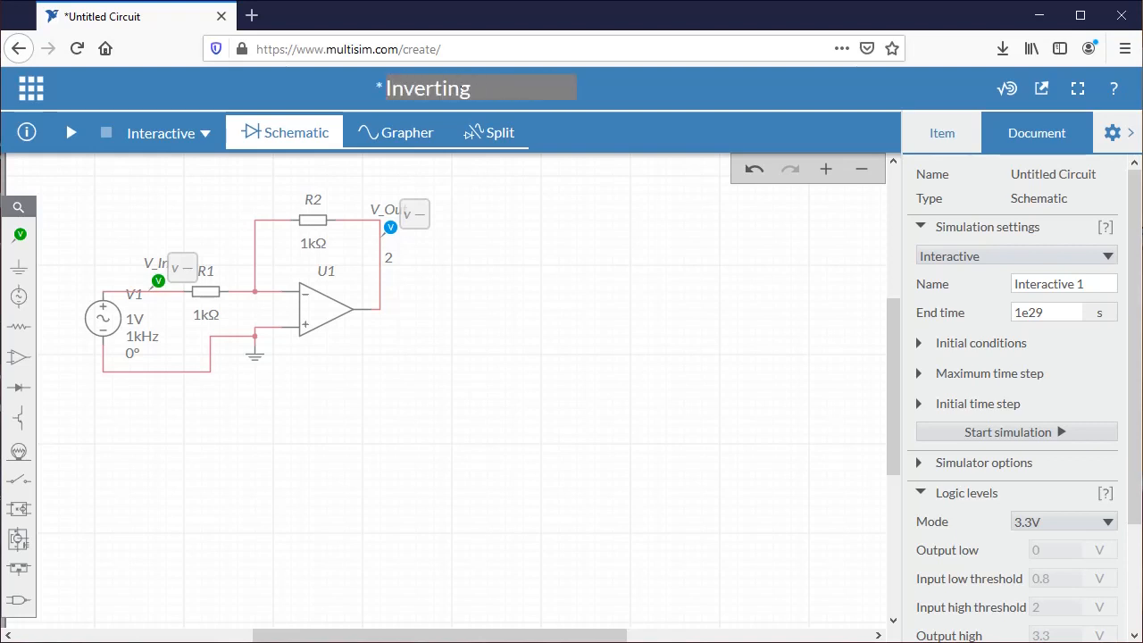
type(" OpAmp")
left_click(513, 324)
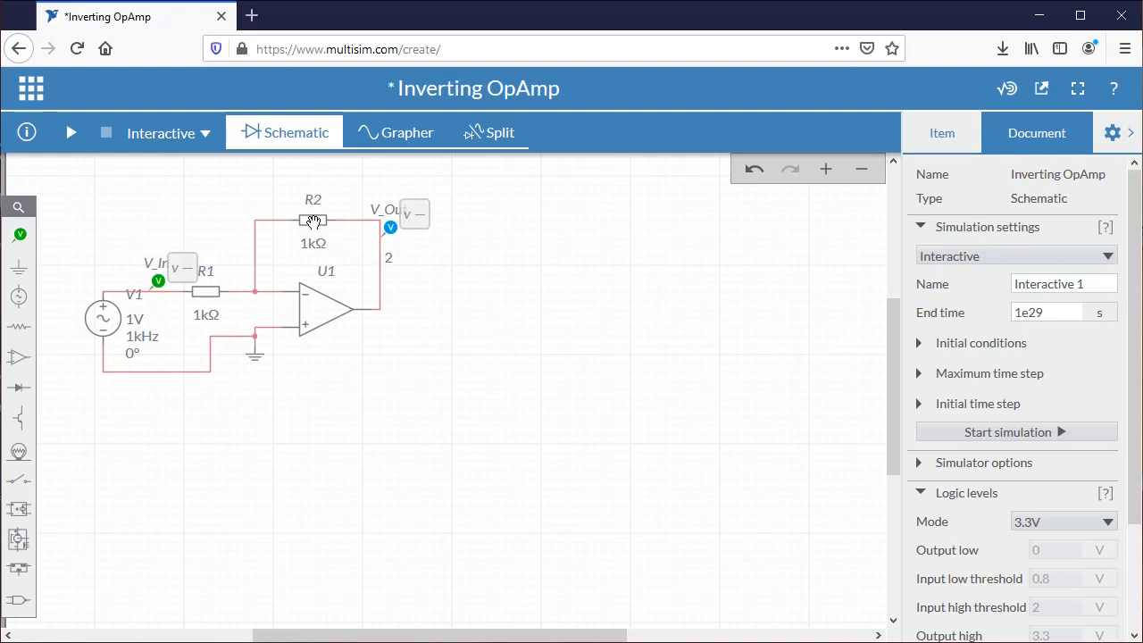
Rename the input resistor R1 to R_In.
left_click(209, 284)
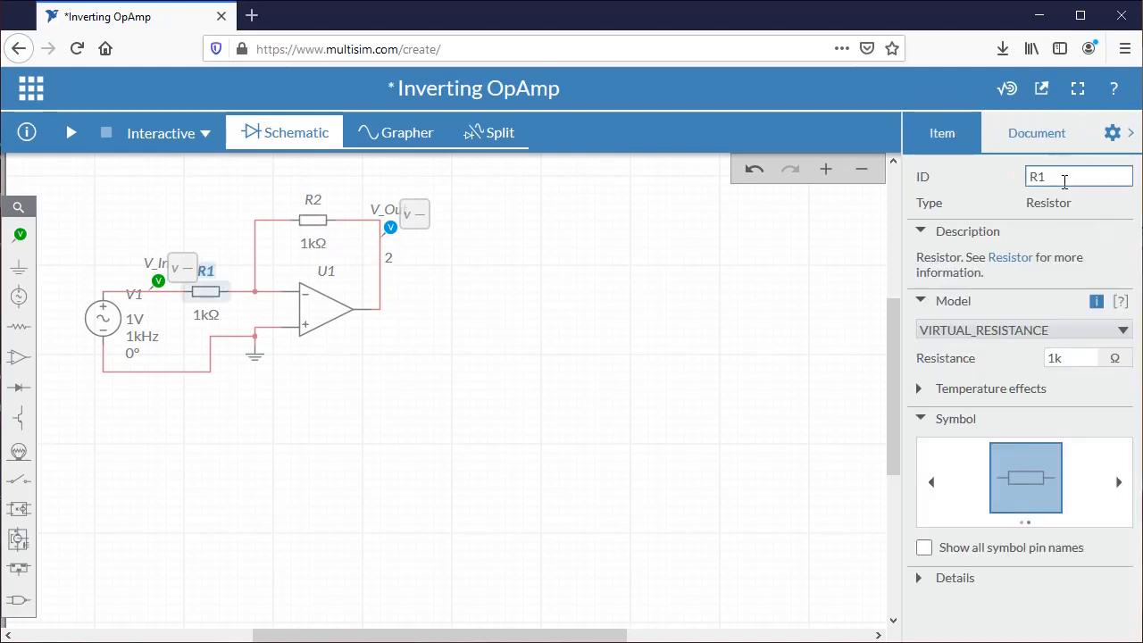
type("I")
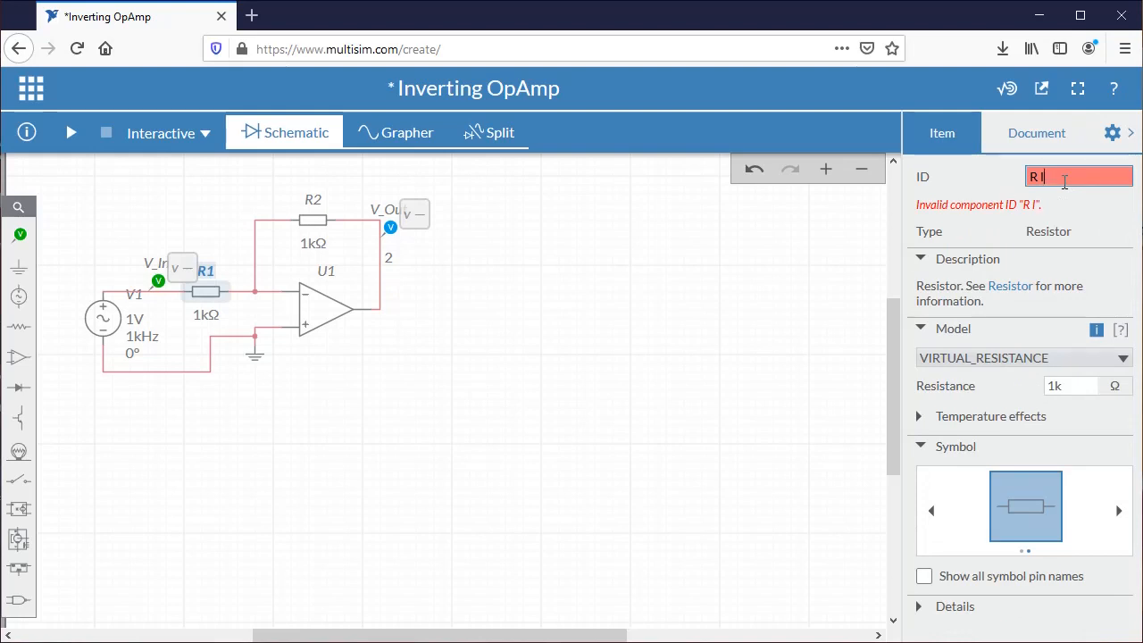
key("BackSpace")
key("BackSpace")
left_click(572, 350)
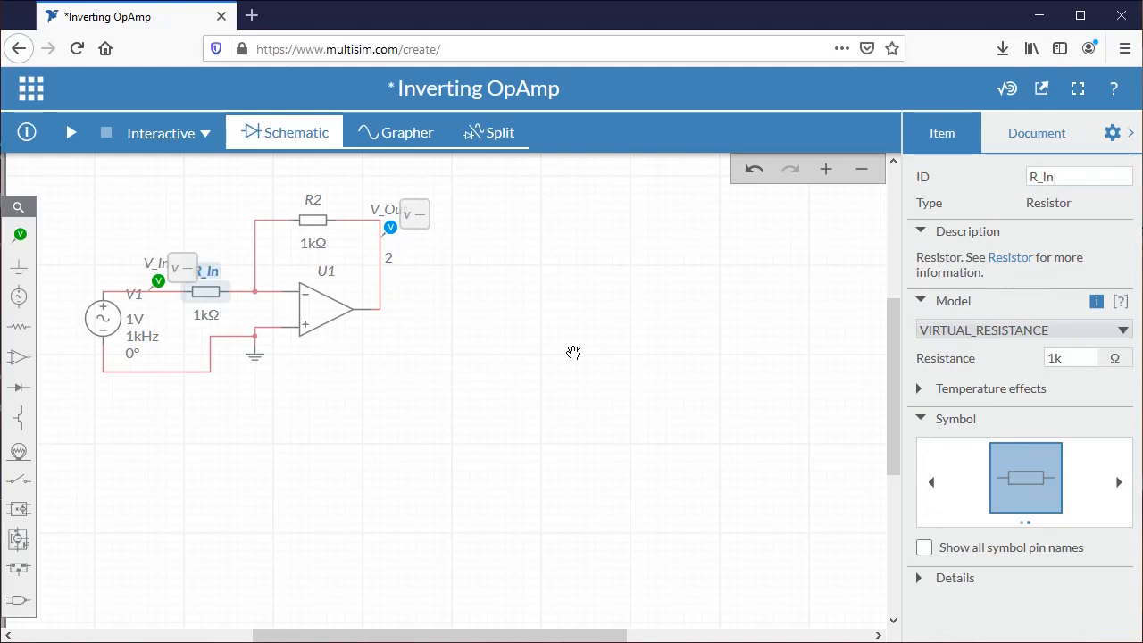
Rename the feedback resistor R2 to R_f.
left_click(313, 204)
left_click(1063, 181)
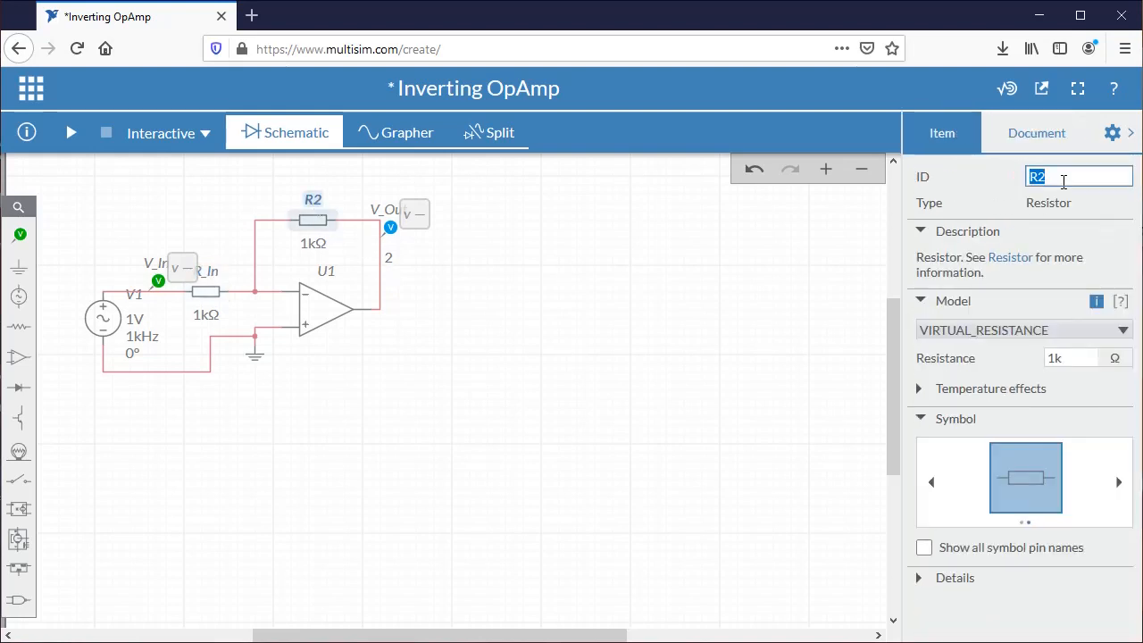
left_click(1063, 181)
left_click(593, 339)
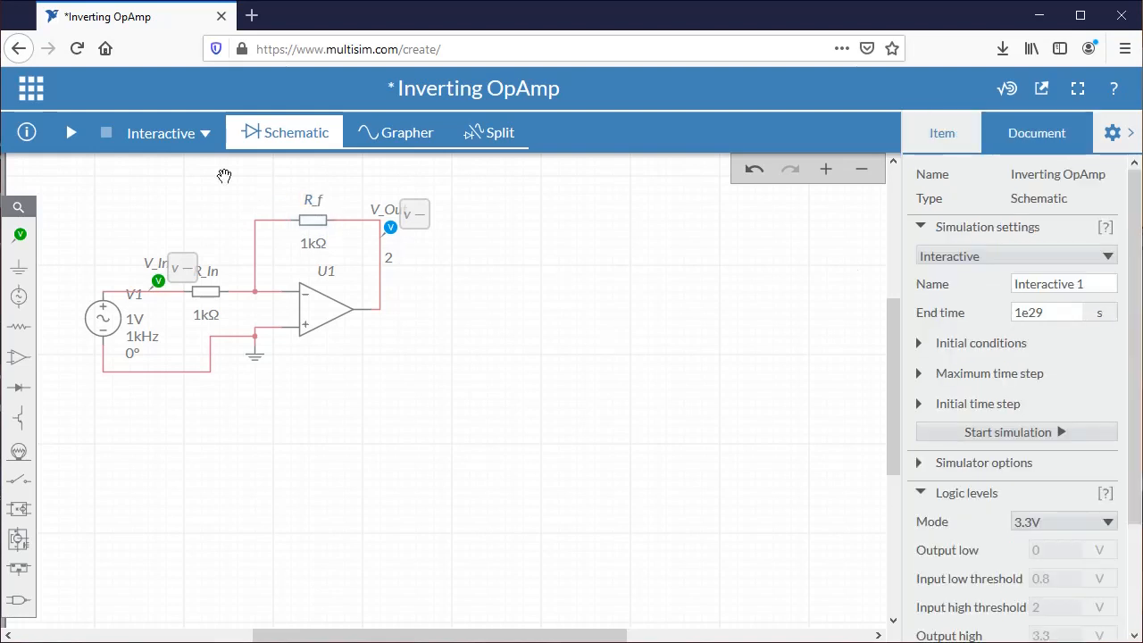
Run the interactive simulation, check the waveforms beside the schematic in split view, and pause it.
left_click(72, 136)
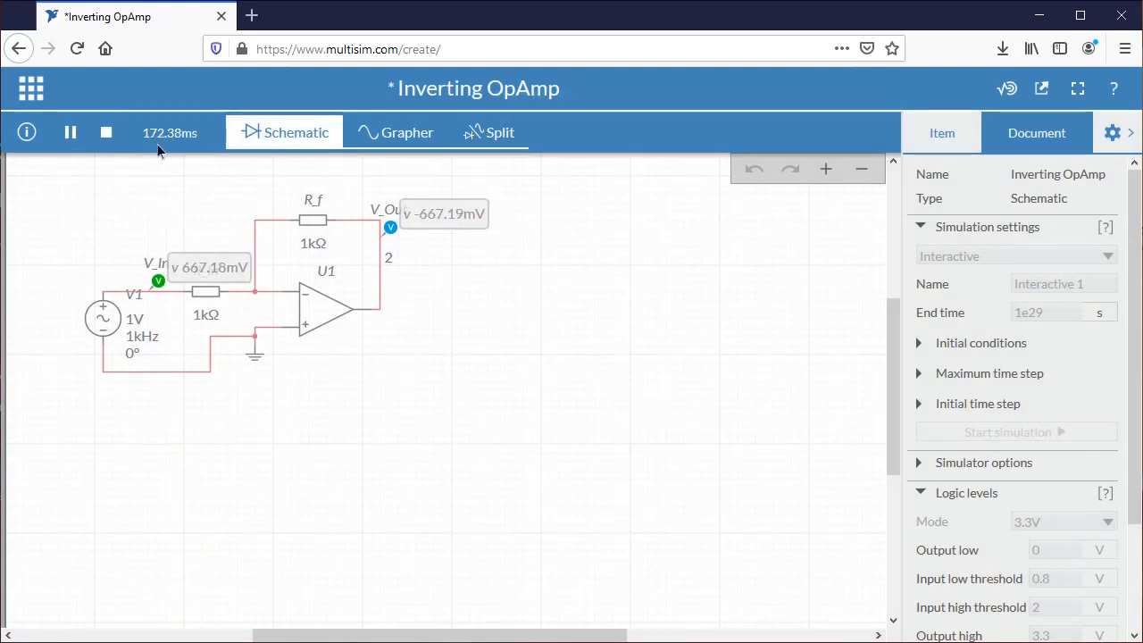
left_click(475, 139)
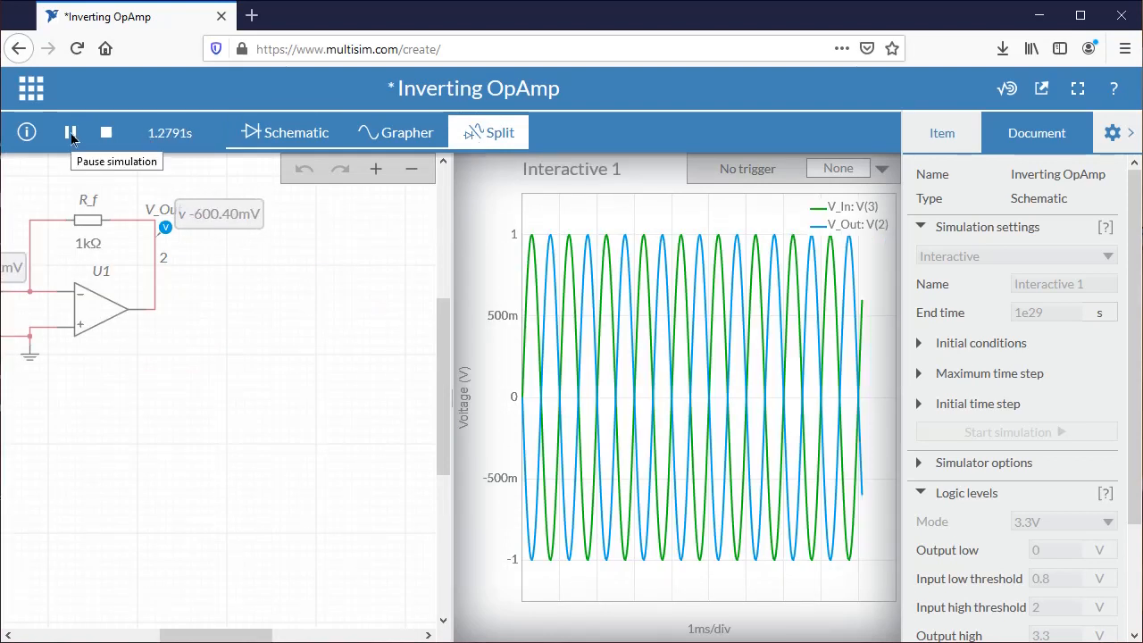
left_click(315, 138)
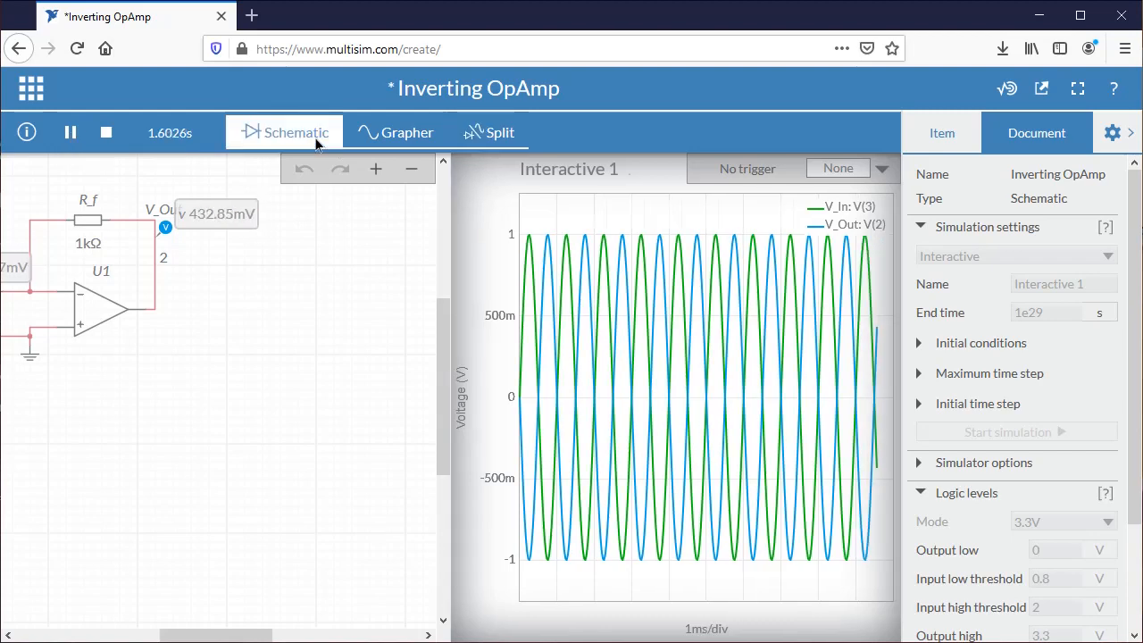
left_click(71, 132)
Show only the grapher, zoom to all the data and set the time axis maximum to 20 ms.
left_click(378, 132)
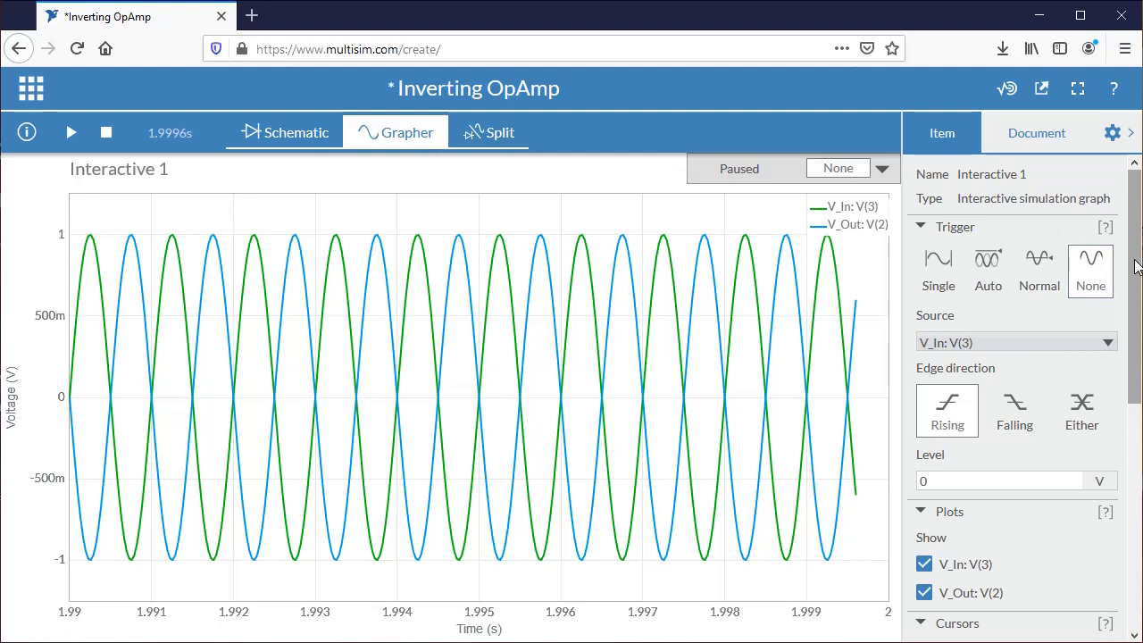
left_click_drag(1136, 266, 1135, 490)
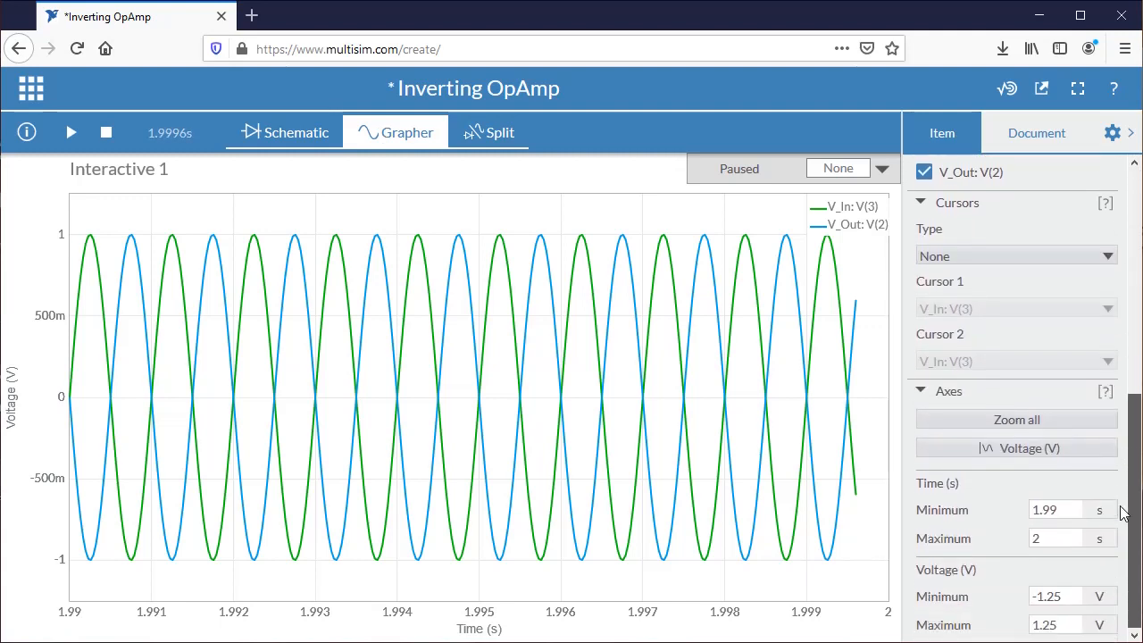
left_click(1034, 425)
left_click(1067, 510)
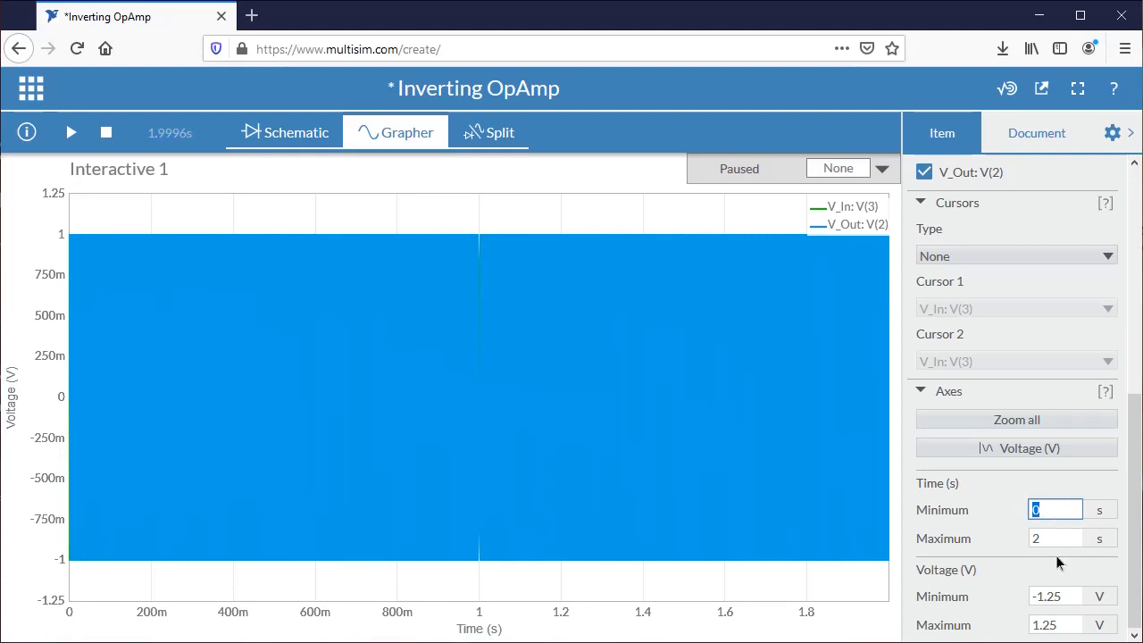
left_click(1059, 538)
type("20")
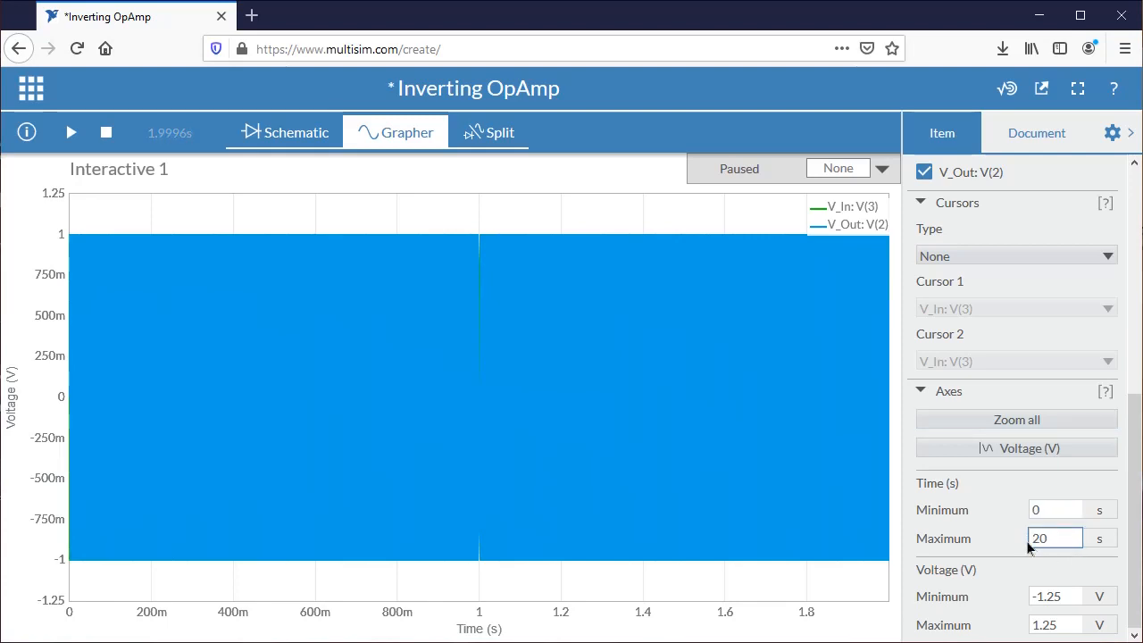
type("m")
key("Return")
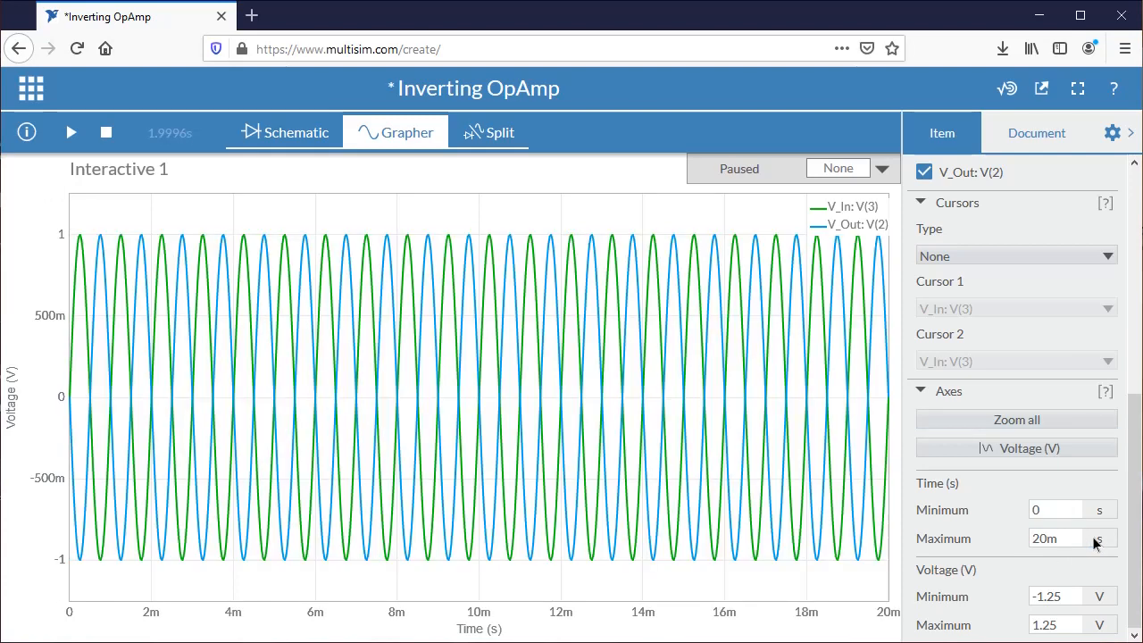
Set the grapher's time axis maximum to 5 ms.
double_click(1075, 538)
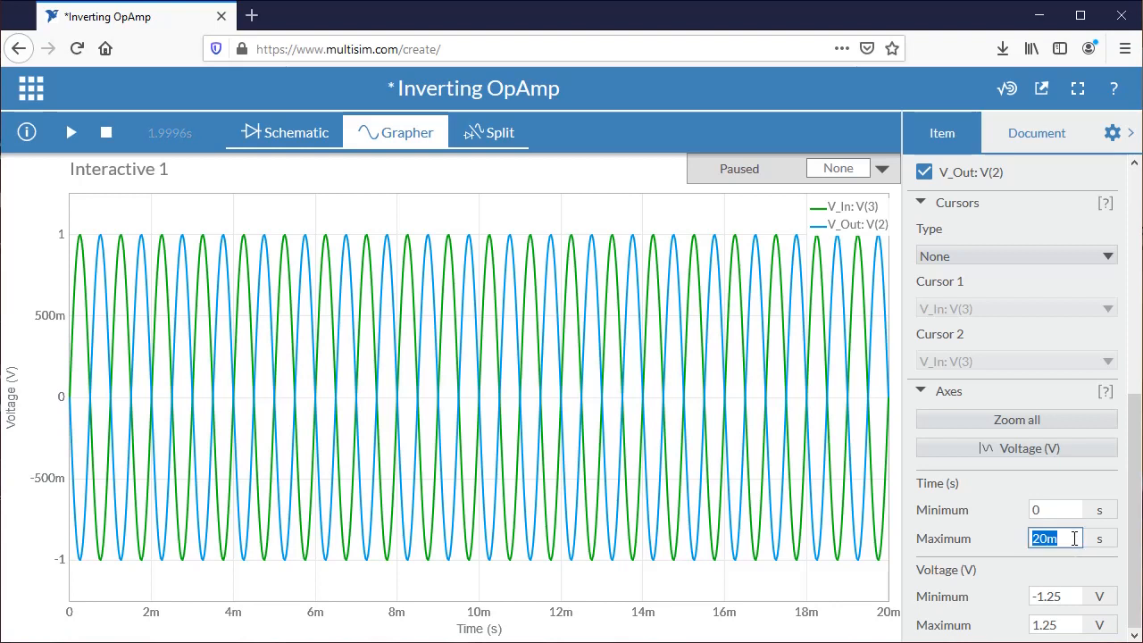
type("5m")
key("Return")
Stop the simulation and return to the full schematic view.
left_click(490, 133)
left_click(106, 132)
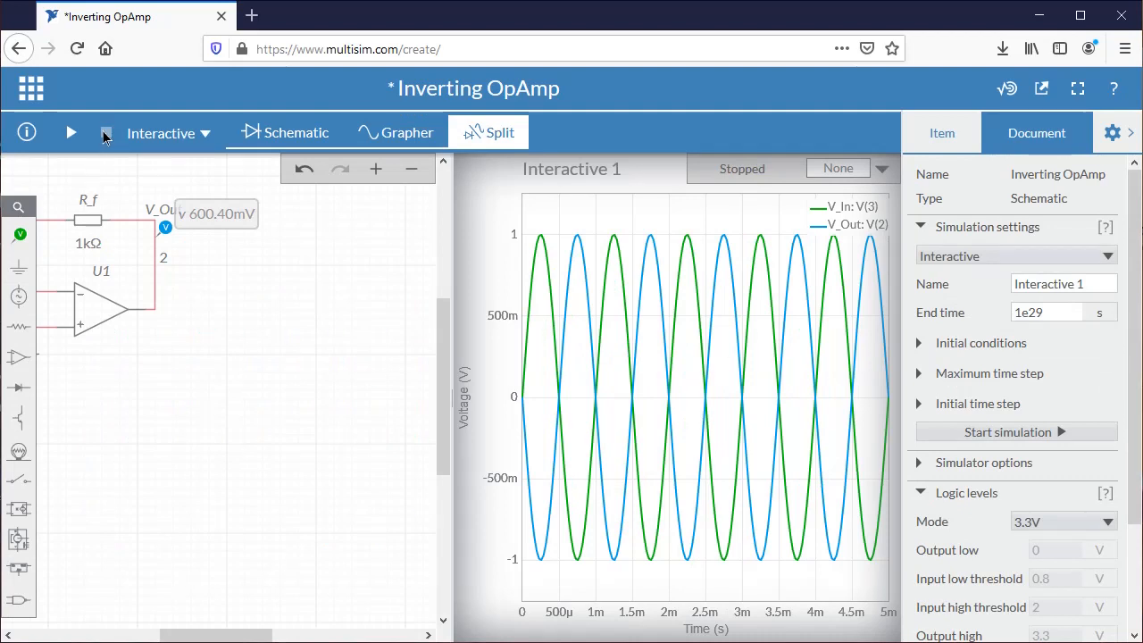
left_click(291, 132)
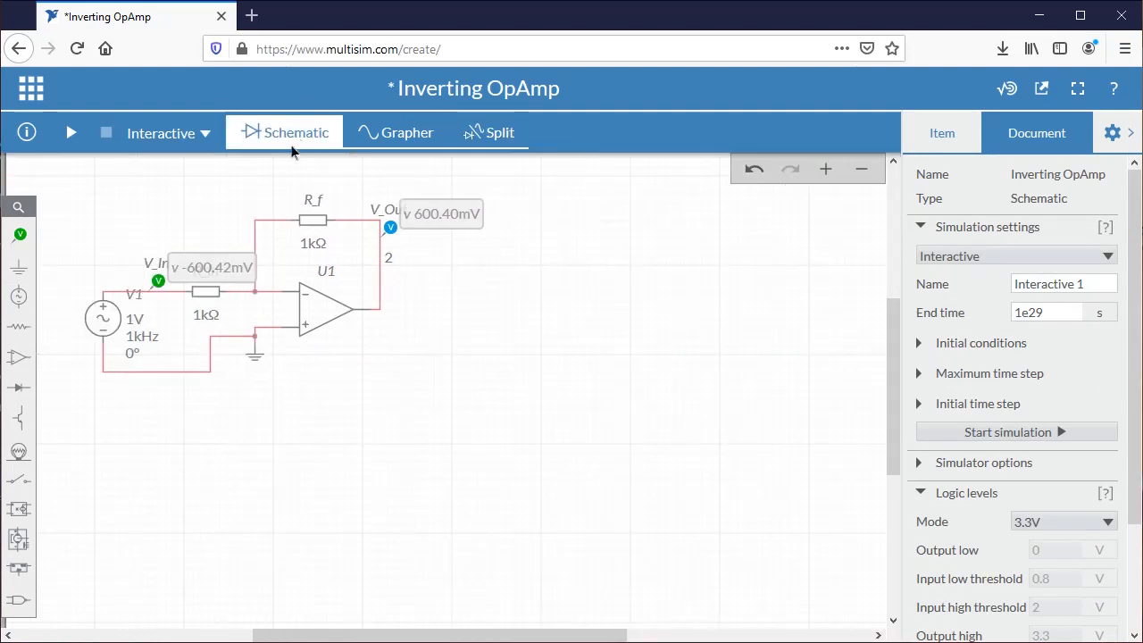
Set the resistance of the feedback resistor R_f to 2 kΩ.
left_click(313, 247)
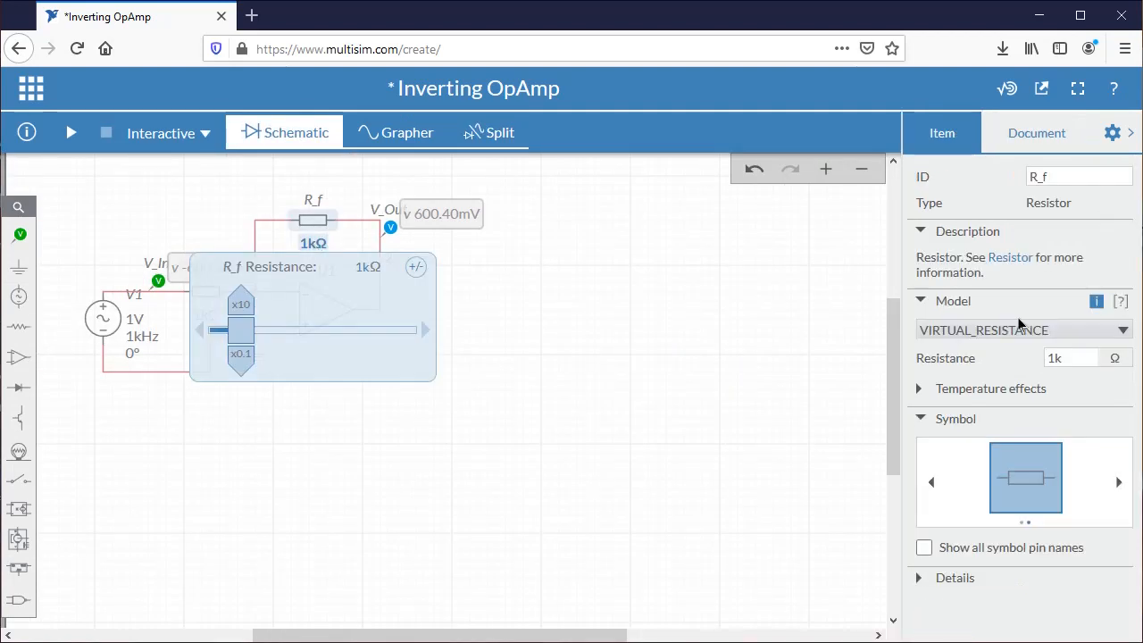
left_click_drag(1068, 358, 1014, 359)
type("2k")
left_click(1115, 362)
left_click(677, 339)
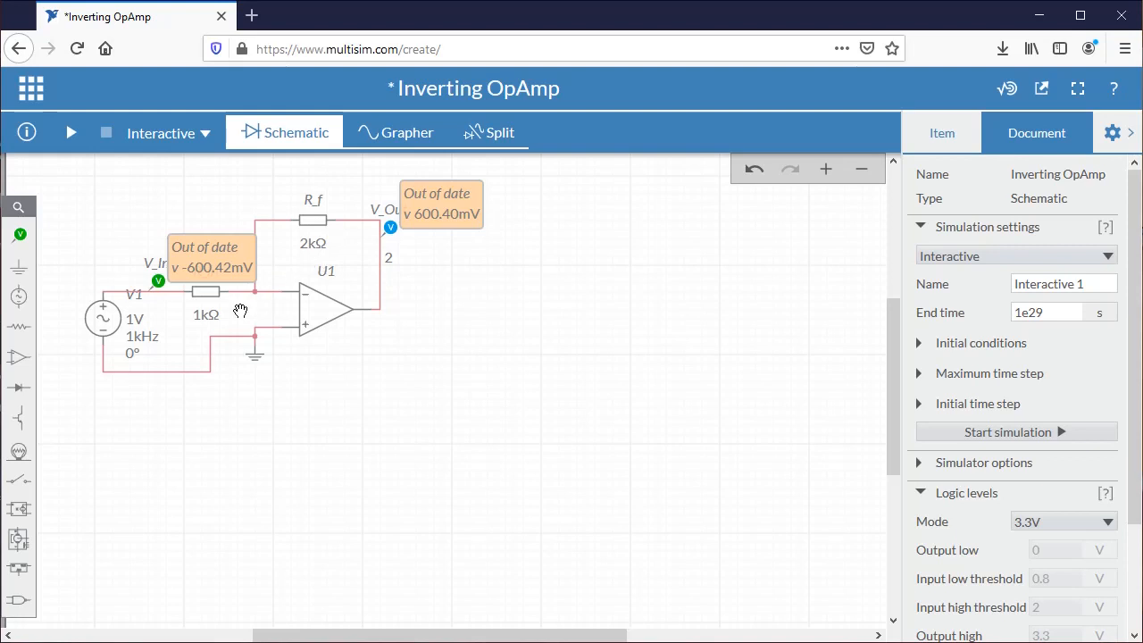
Run the simulation with the new feedback resistance, display the waveforms in the grapher and pause it.
left_click(71, 133)
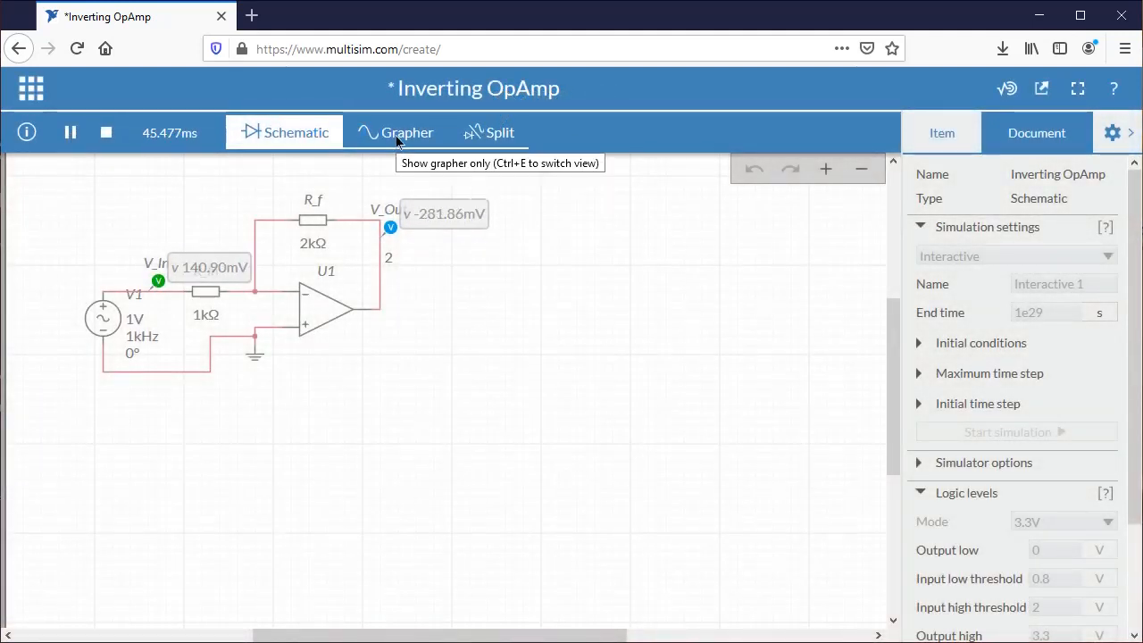
left_click(398, 133)
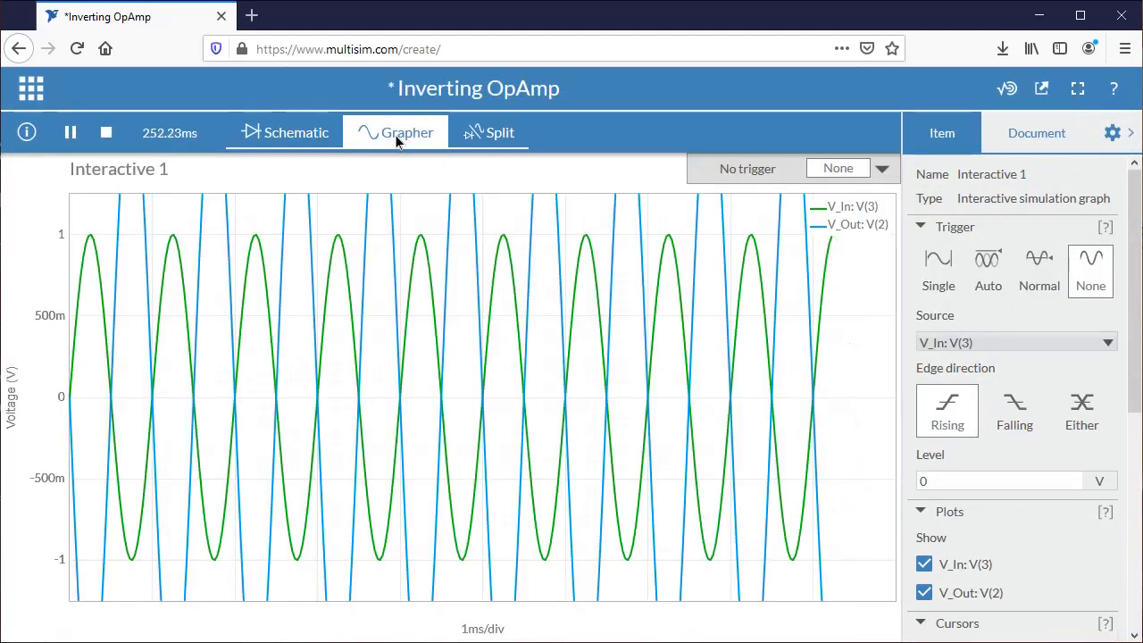
left_click(71, 133)
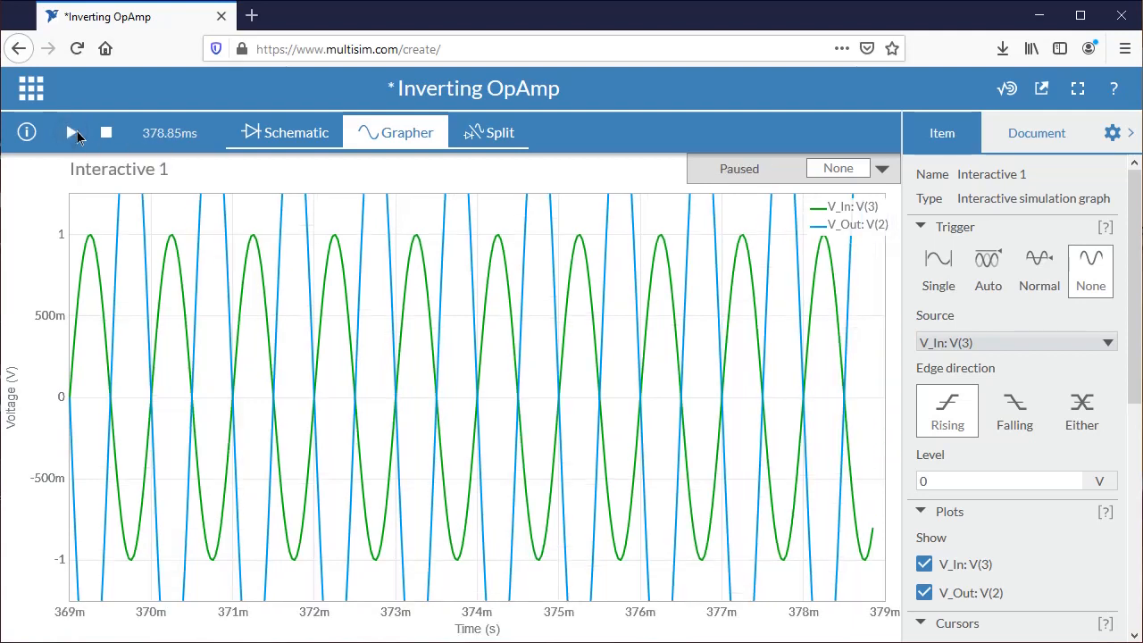
Fit all waveform data in the grapher and set the time axis maximum to 5 ms.
scroll(1127, 564, "down", 5)
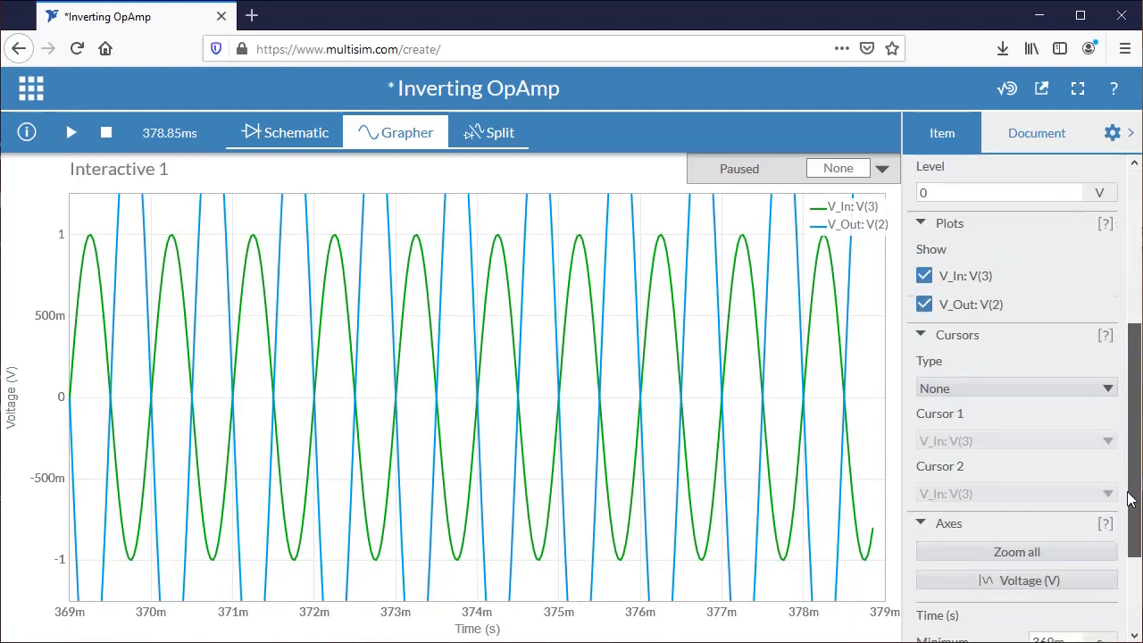
left_click(971, 427)
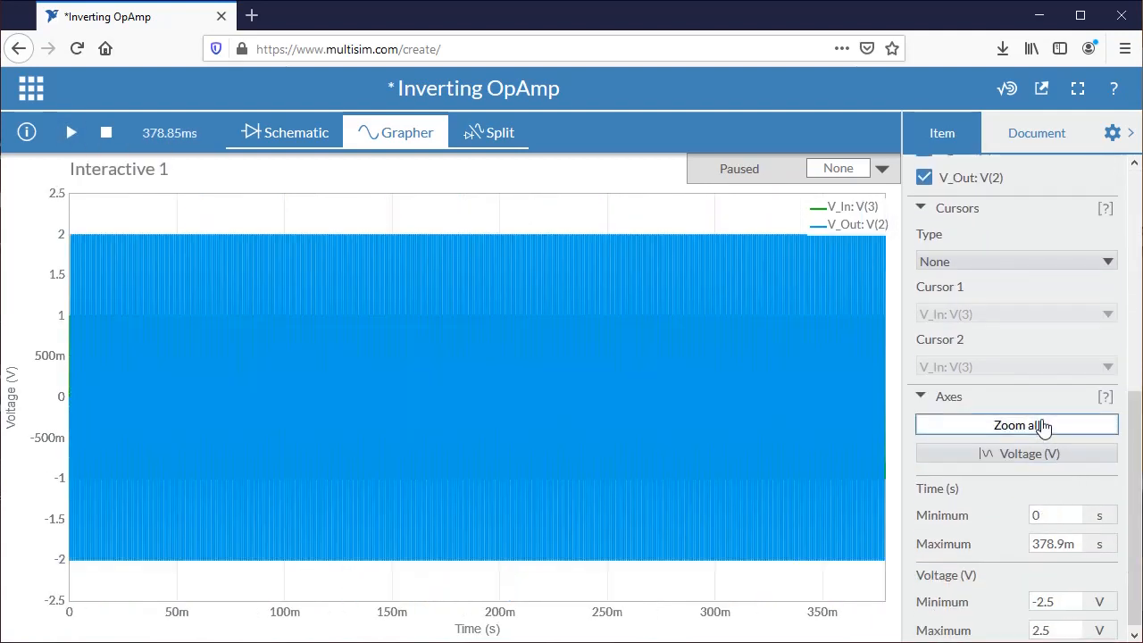
left_click(1075, 544)
left_click_drag(1075, 544, 1028, 542)
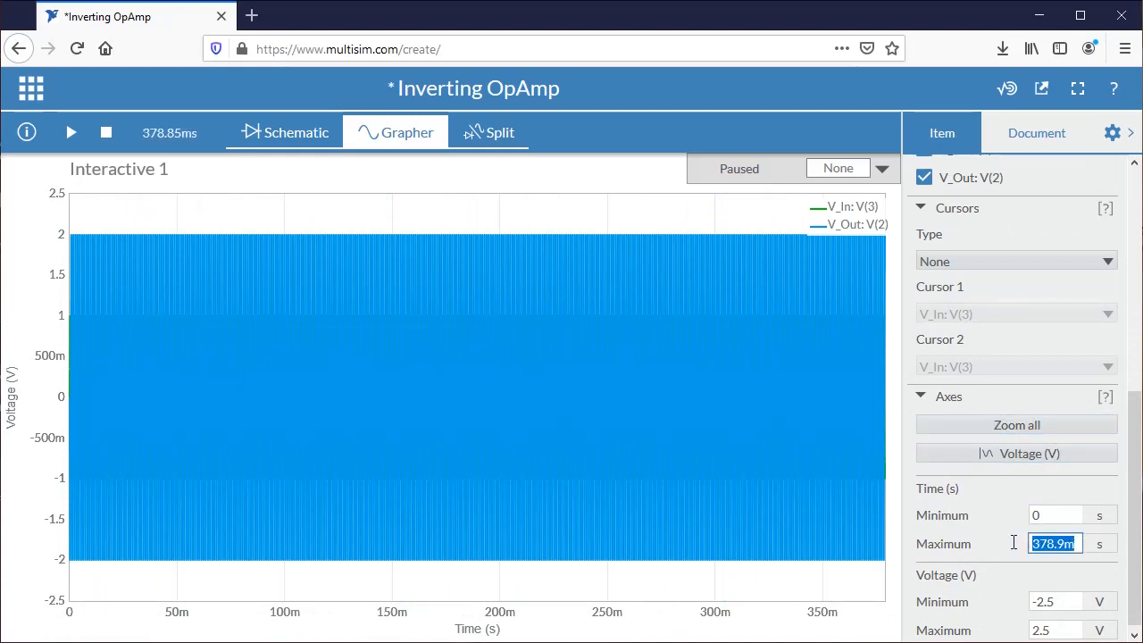
type("5m")
left_click(1095, 551)
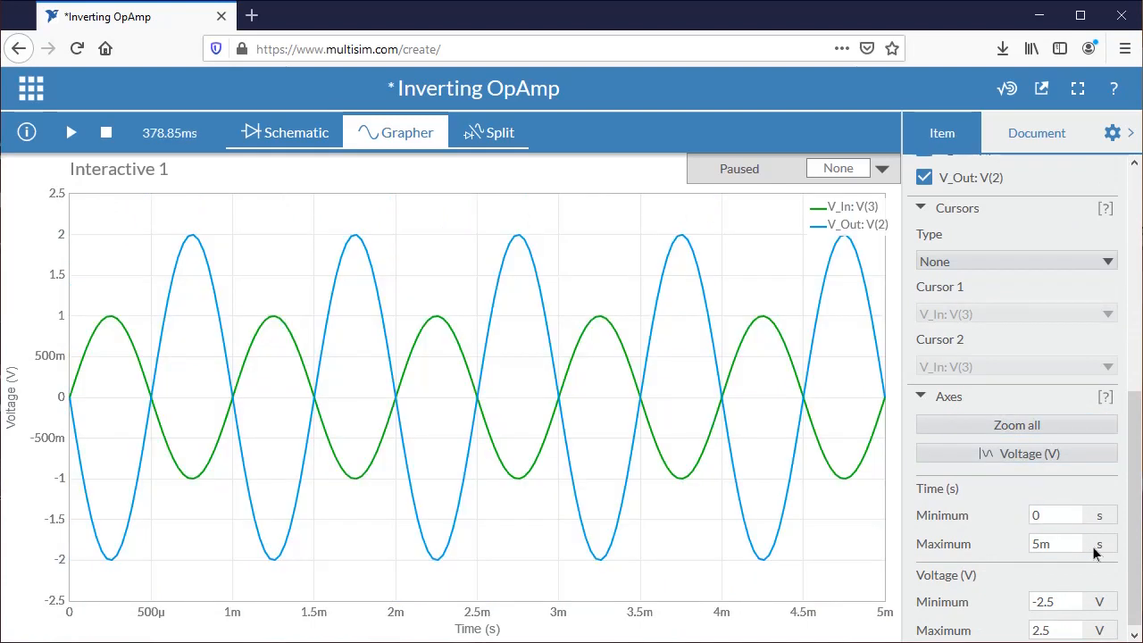
Enable Y Axis cursors in the grapher and assign cursor 2 to V_Out: V(2).
scroll(1027, 500, "up", 3)
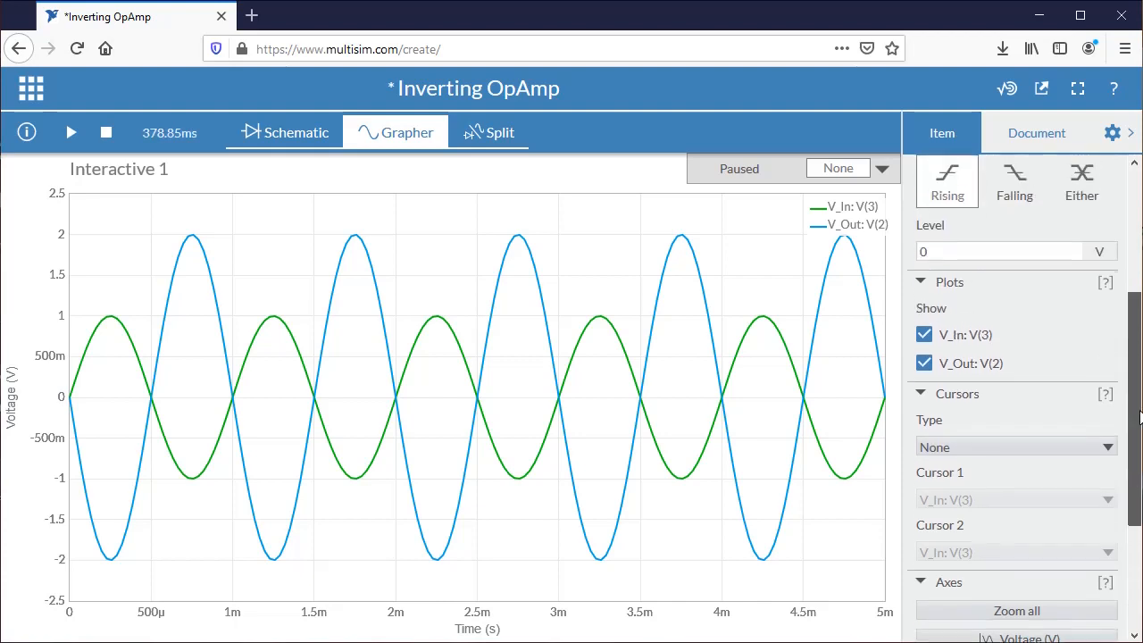
left_click(993, 466)
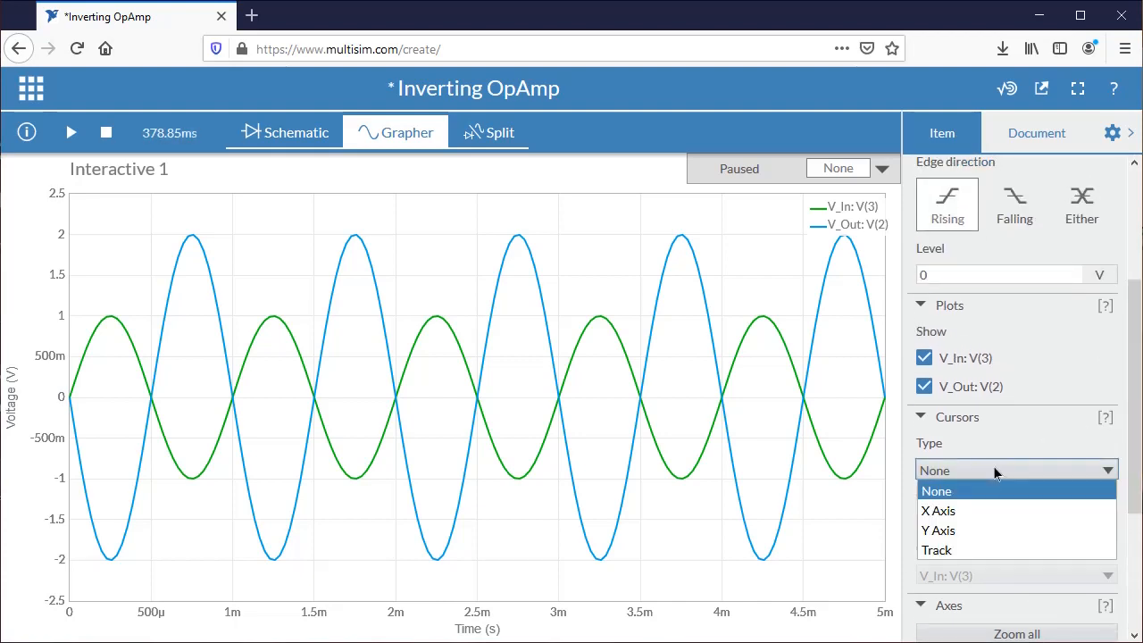
left_click(973, 530)
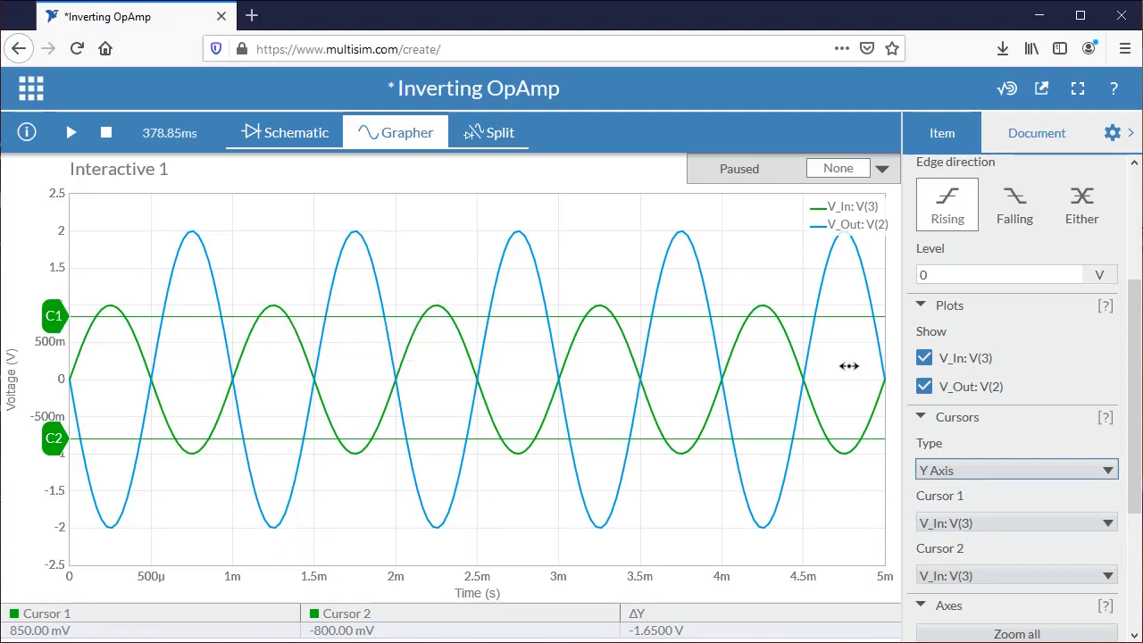
scroll(1004, 339, "down", 5)
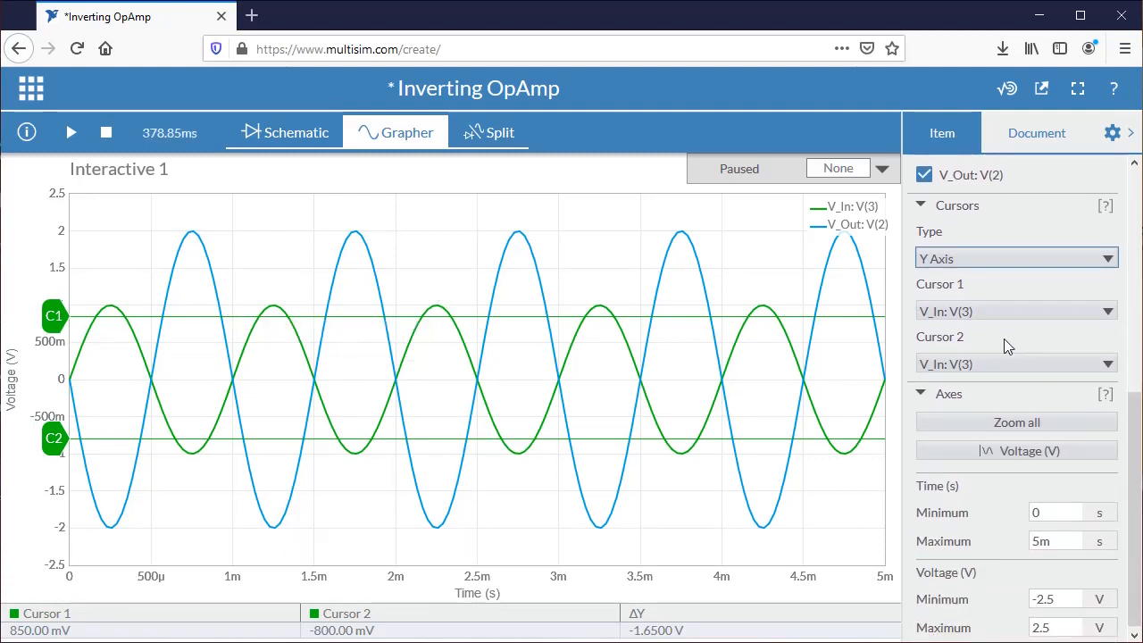
left_click(989, 365)
left_click(953, 405)
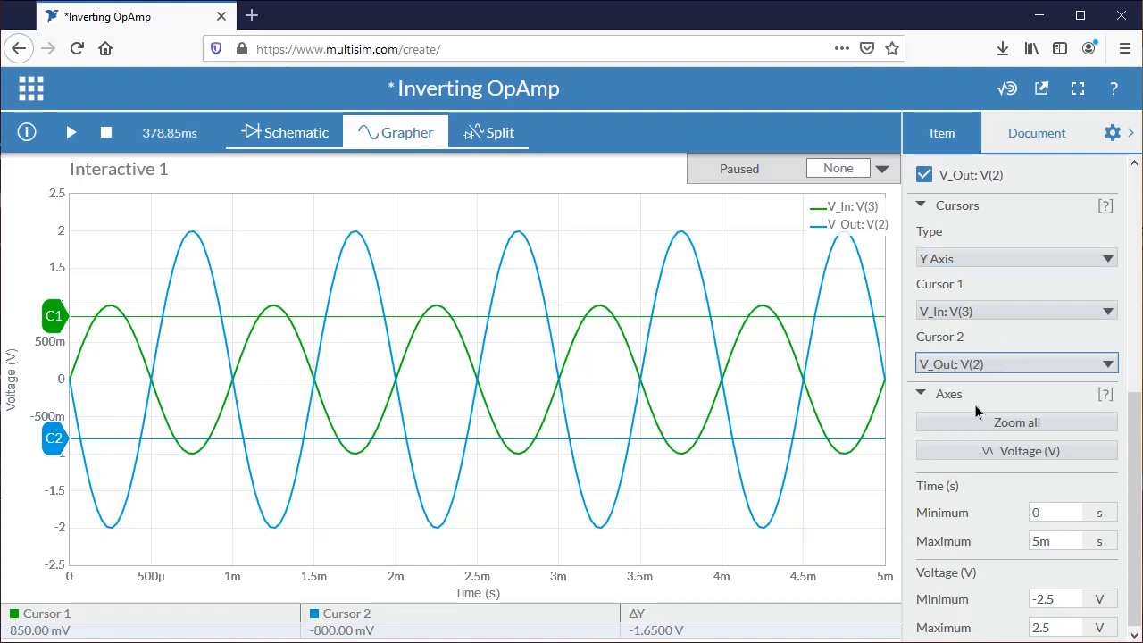
Review the schematic and the grapher waveforms, and open the list of export options.
left_click(270, 143)
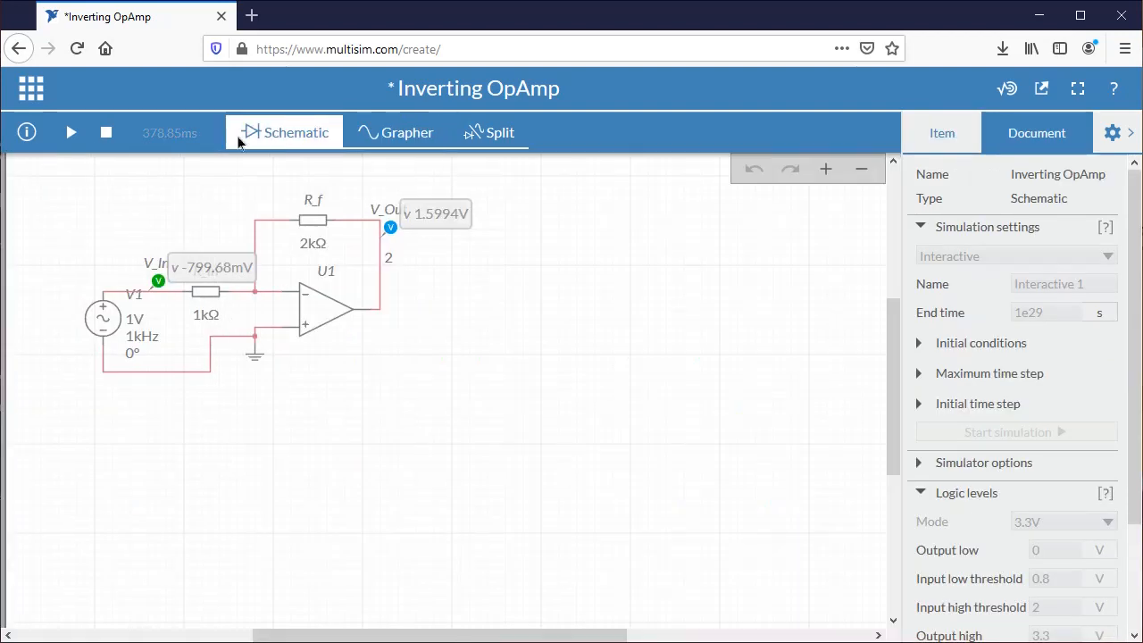
left_click(361, 136)
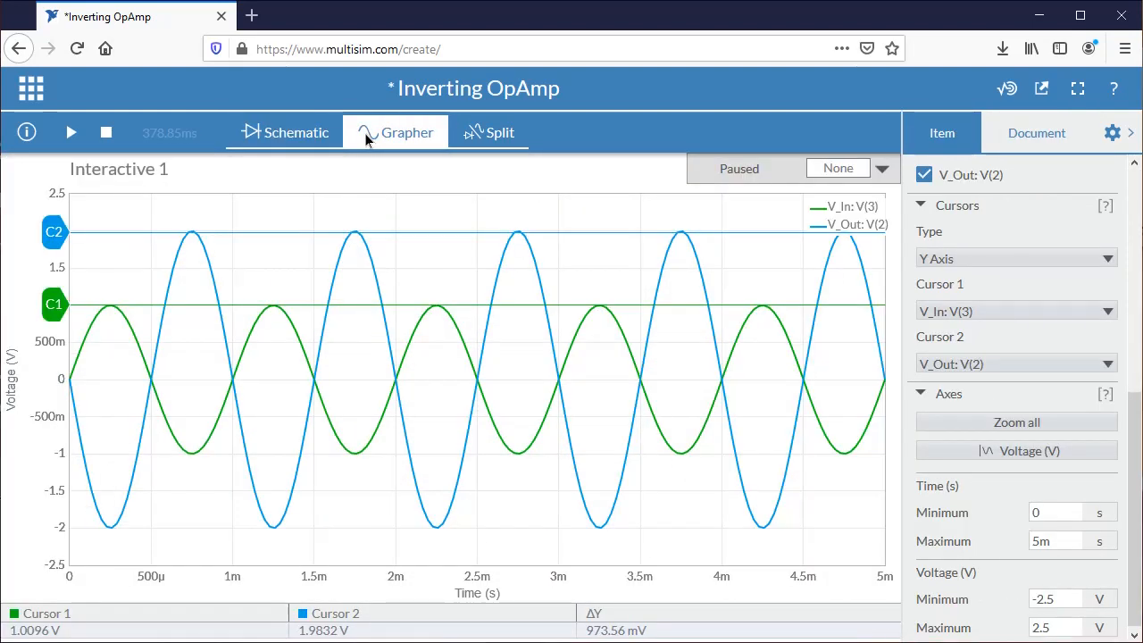
left_click(1043, 89)
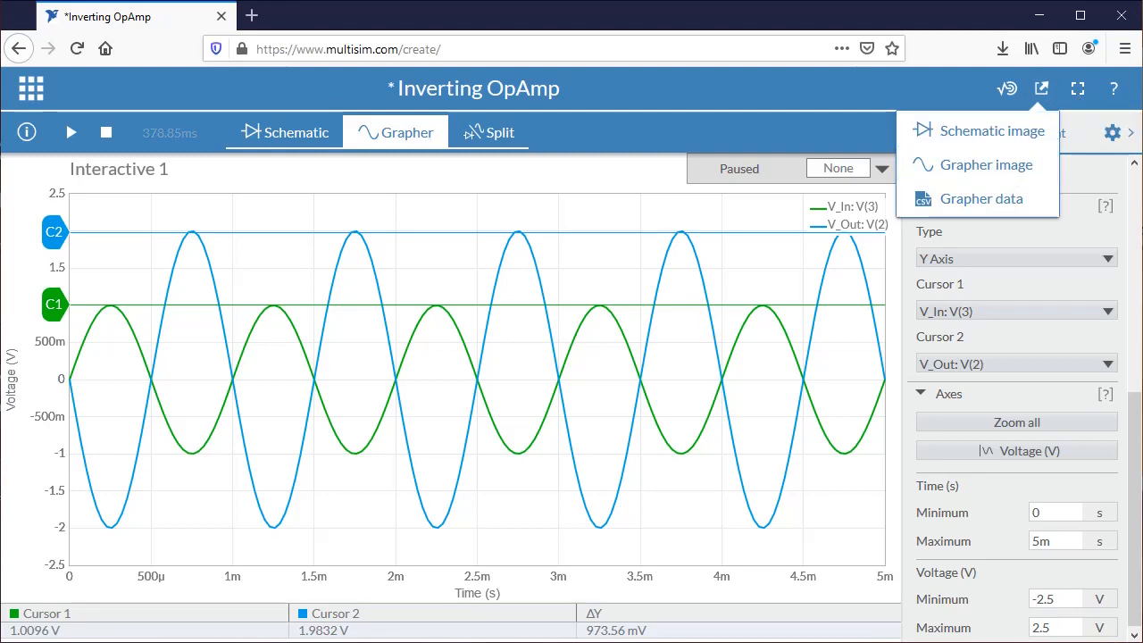
Stop the simulation in the schematic view and save the circuit as public under the name Inverting OpAmp.
left_click(235, 141)
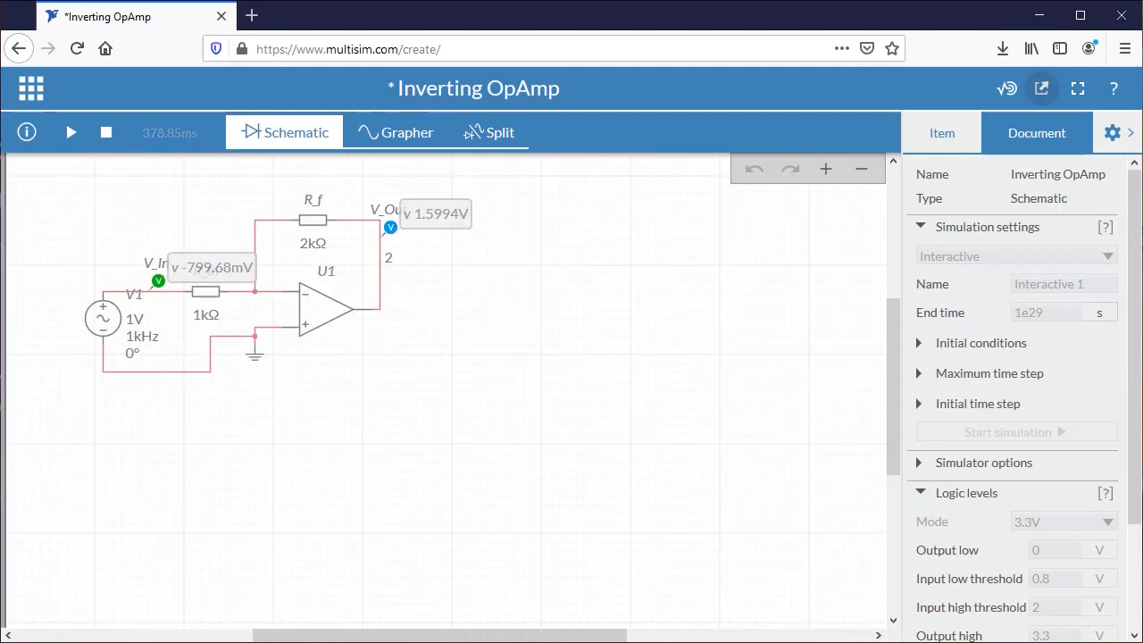
left_click(105, 134)
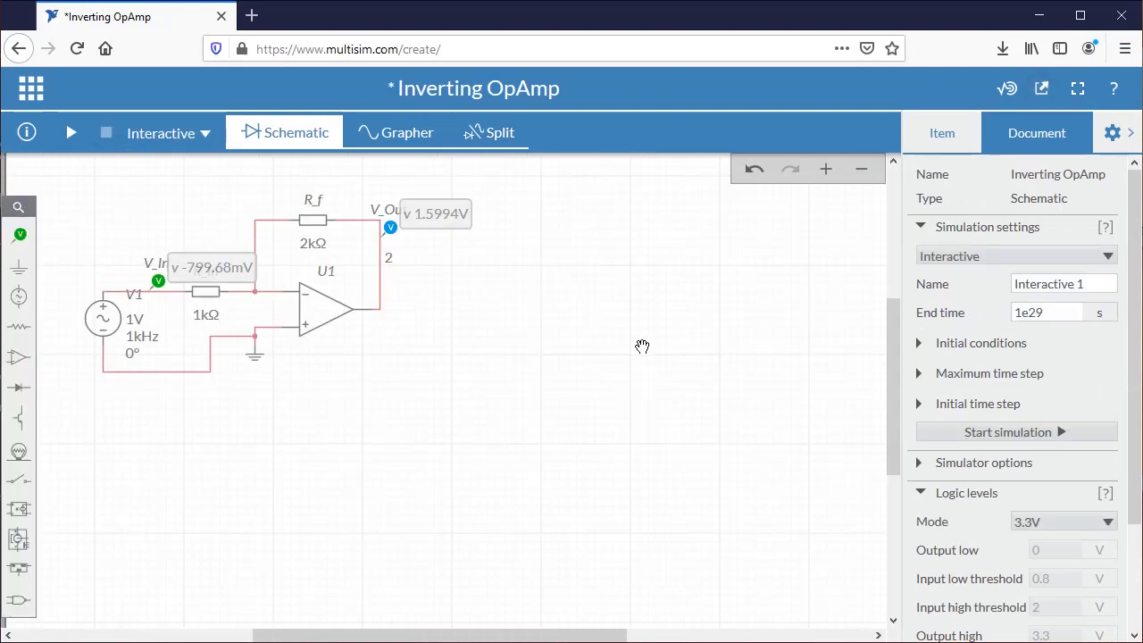
left_click(31, 87)
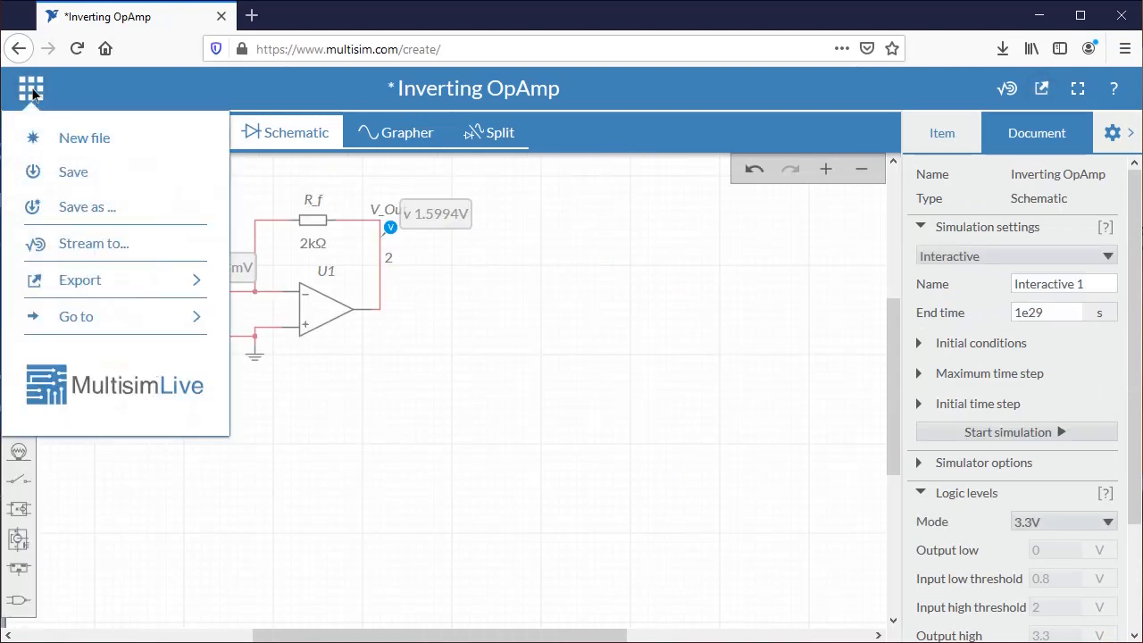
left_click(76, 175)
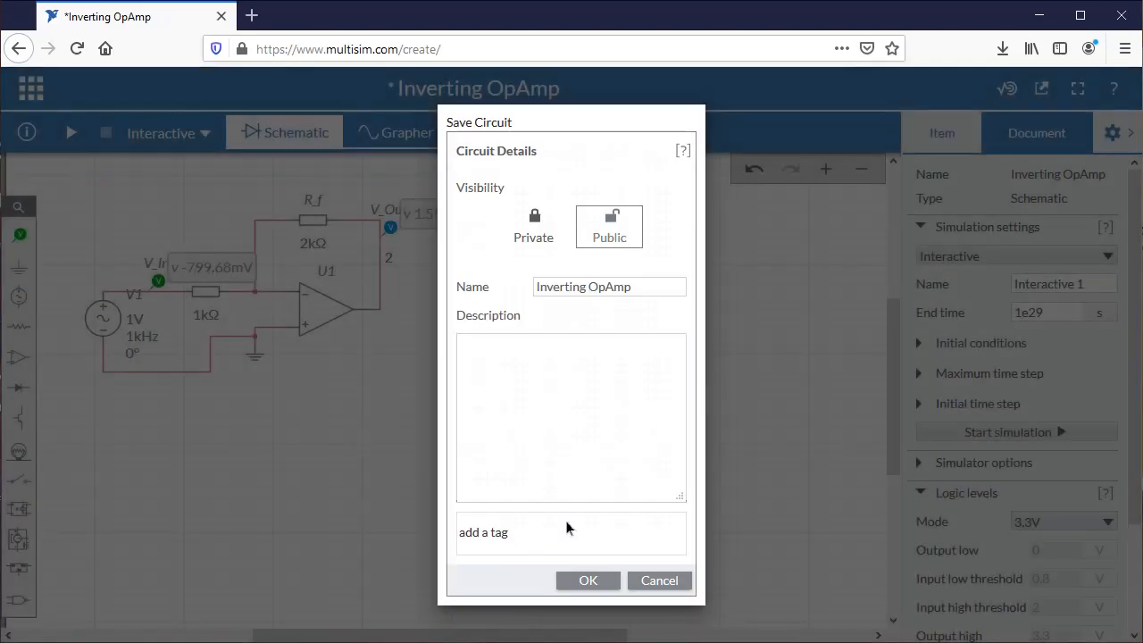
left_click(588, 582)
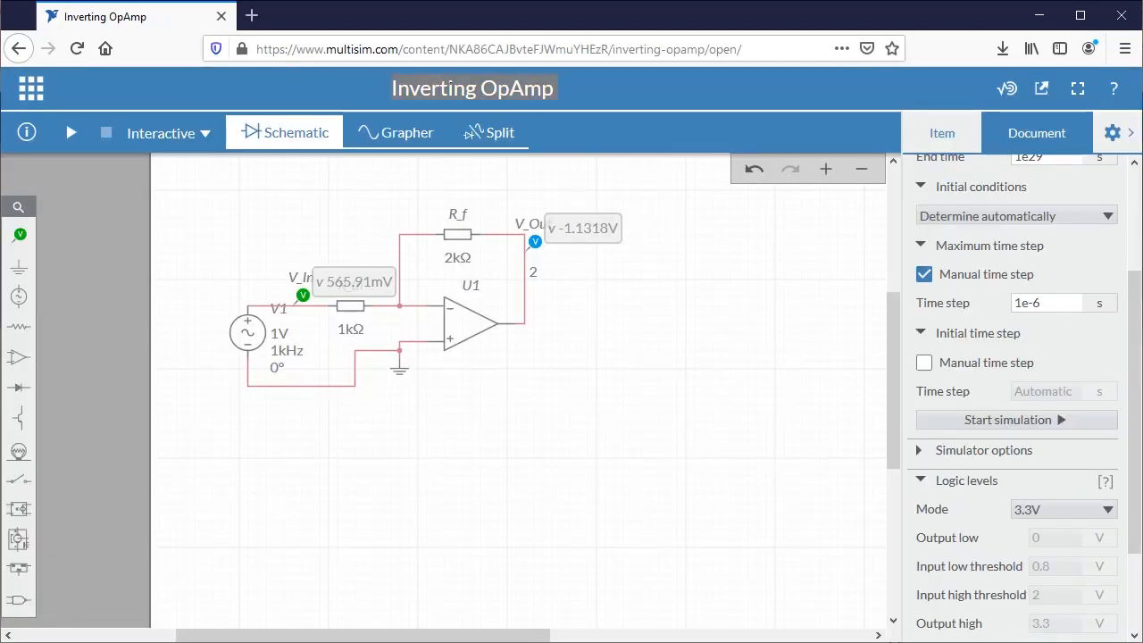
Rename the circuit to Non-Inverting OpAmp.
left_click(480, 85)
left_click(479, 85)
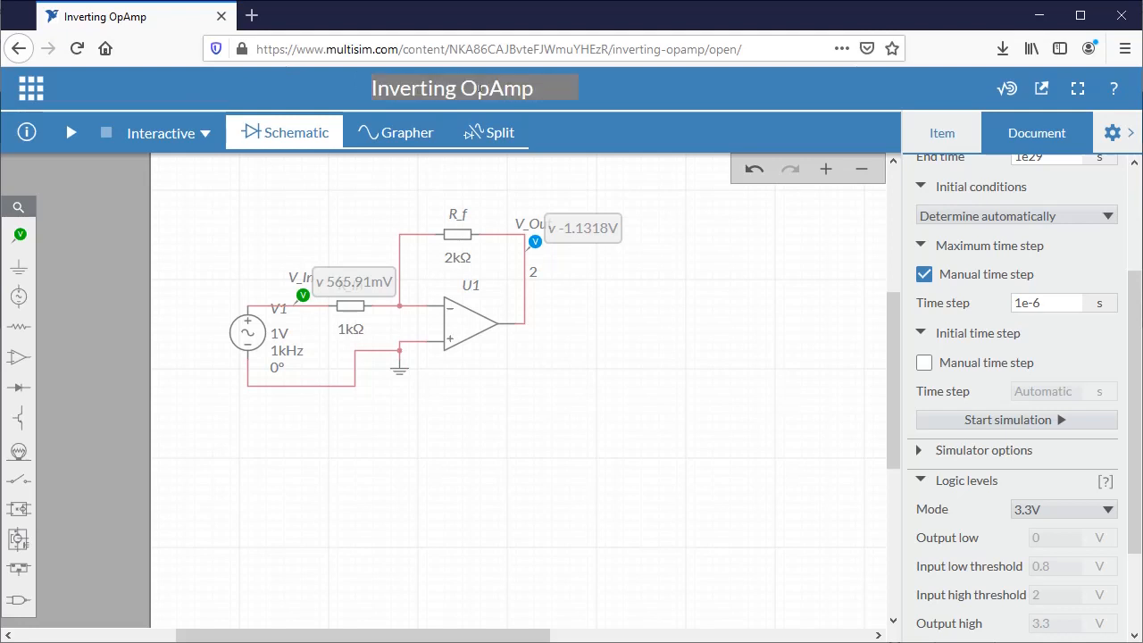
type("Non-")
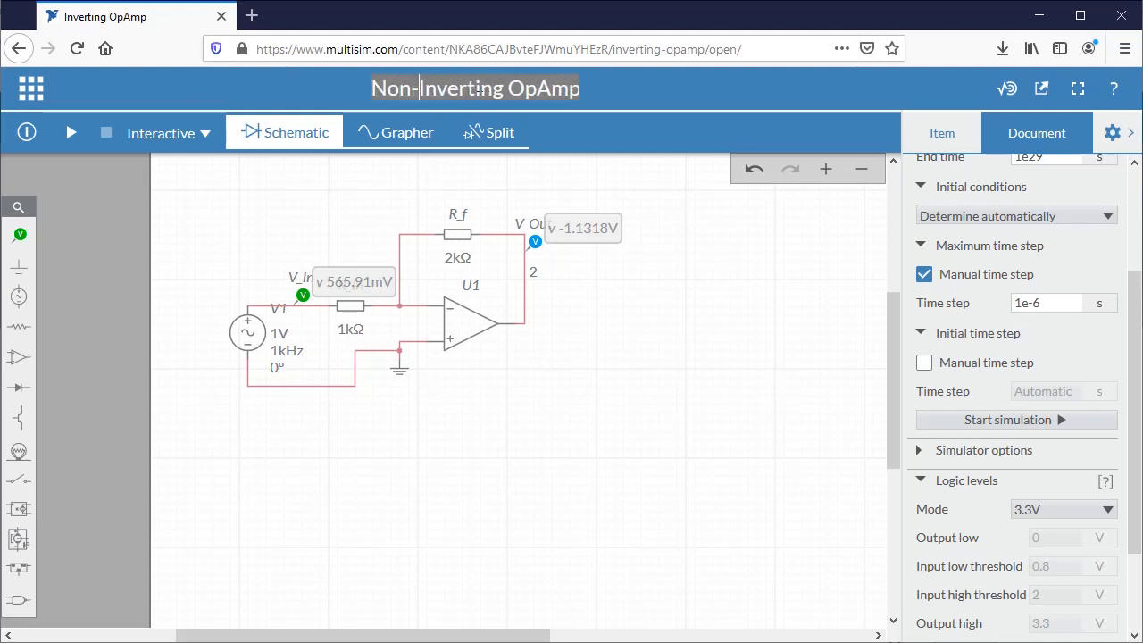
key("Return")
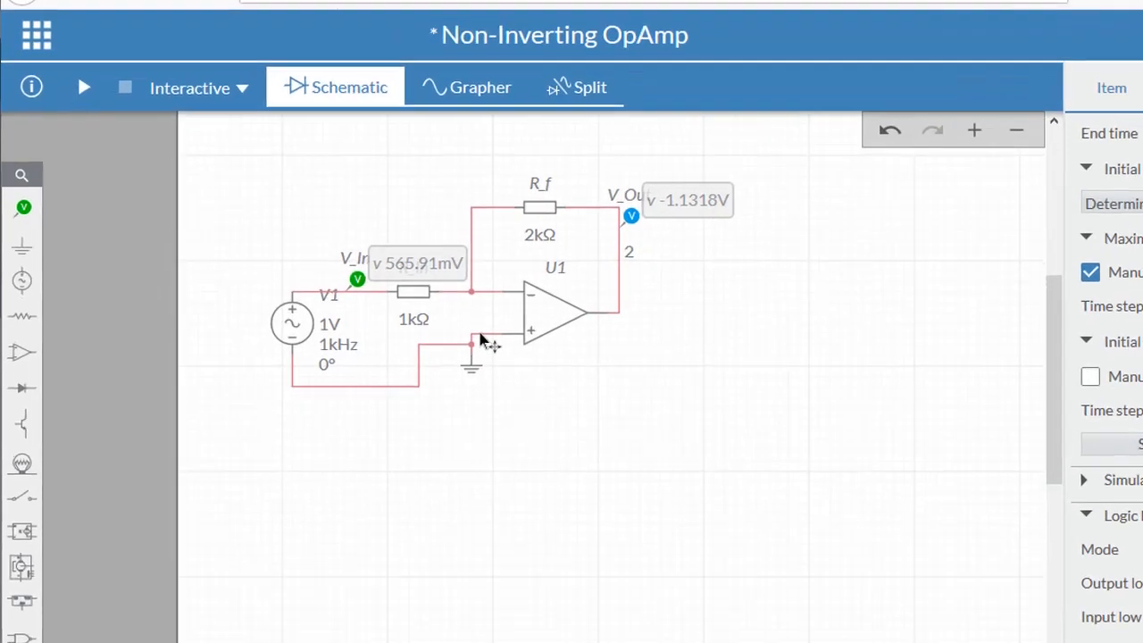
Delete the wire from the op-amp's non-inverting input to ground and move the ground symbol directly below source V1.
left_click(406, 341)
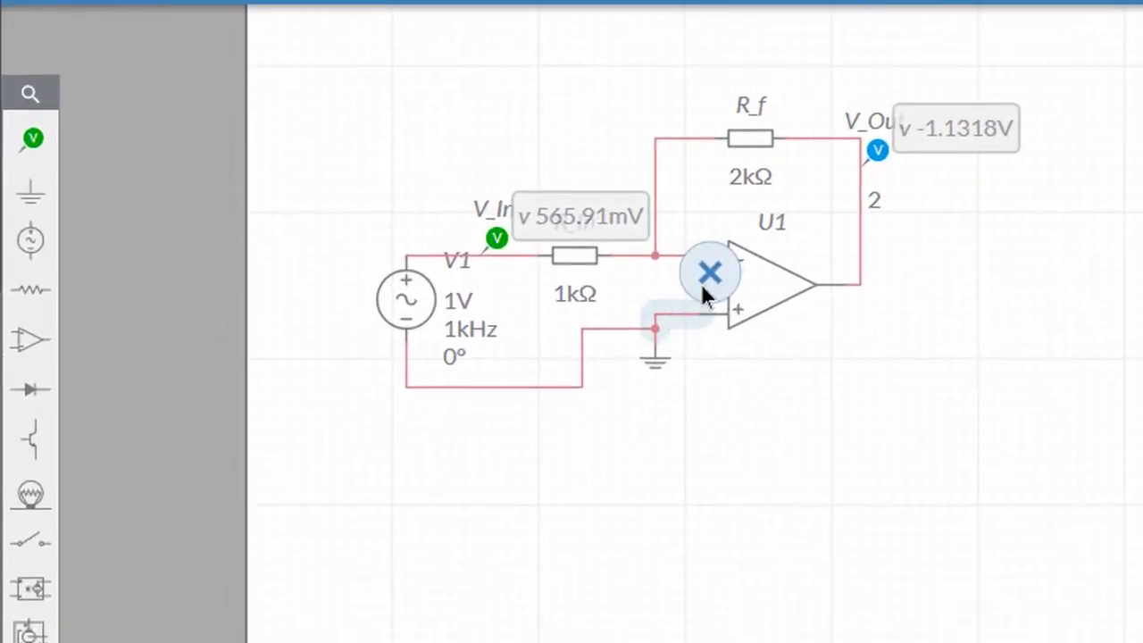
left_click(709, 273)
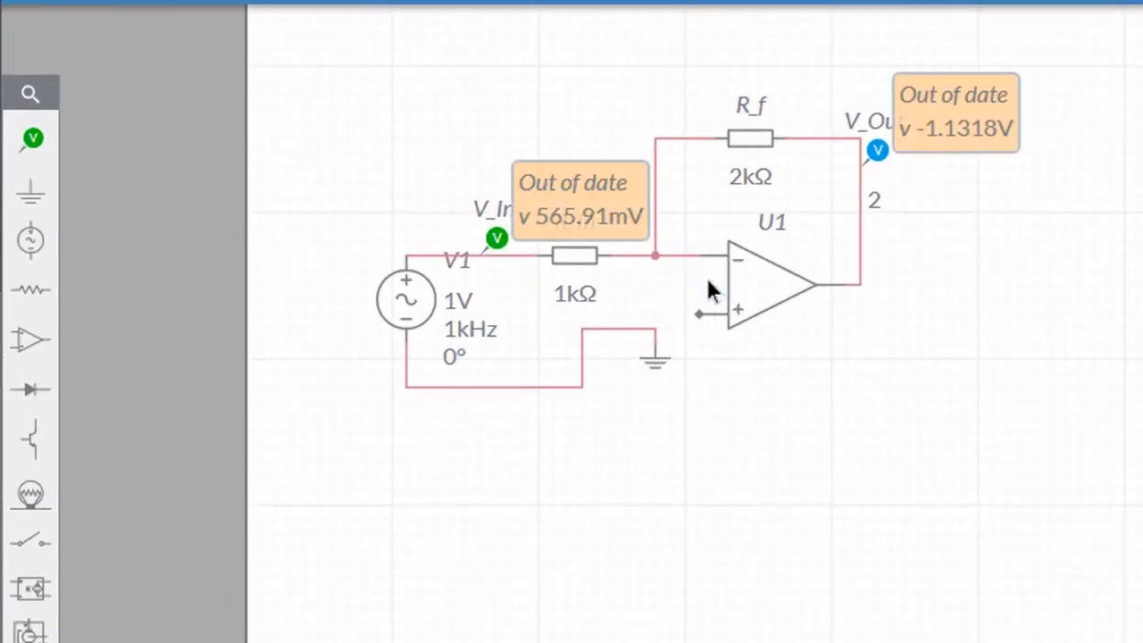
left_click(609, 332)
left_click_drag(656, 362, 392, 403)
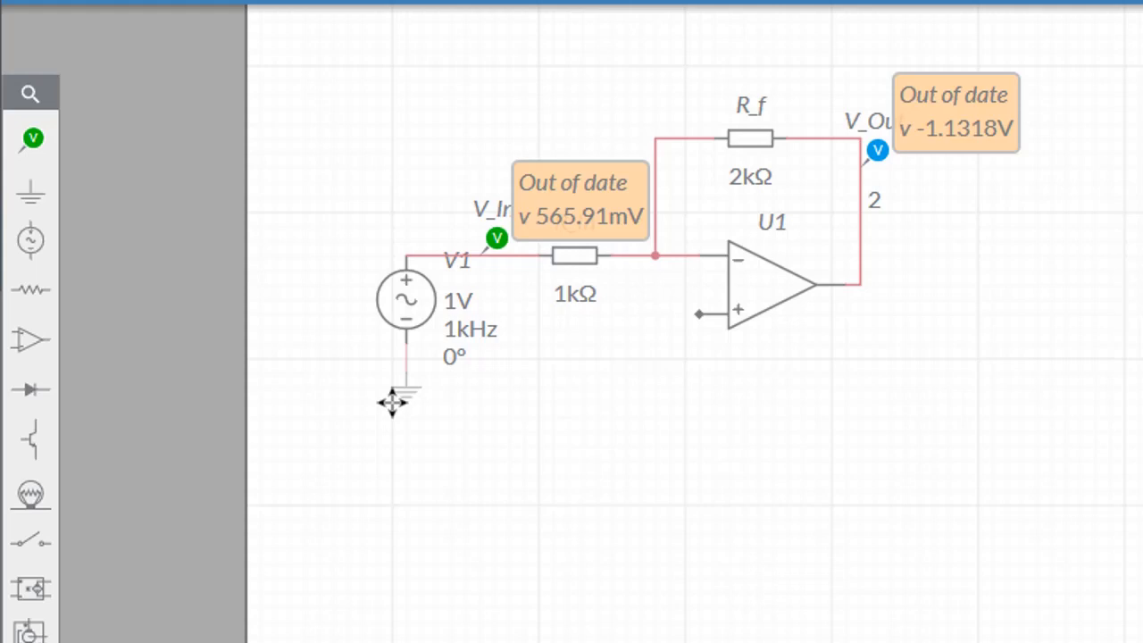
left_click_drag(392, 403, 392, 403)
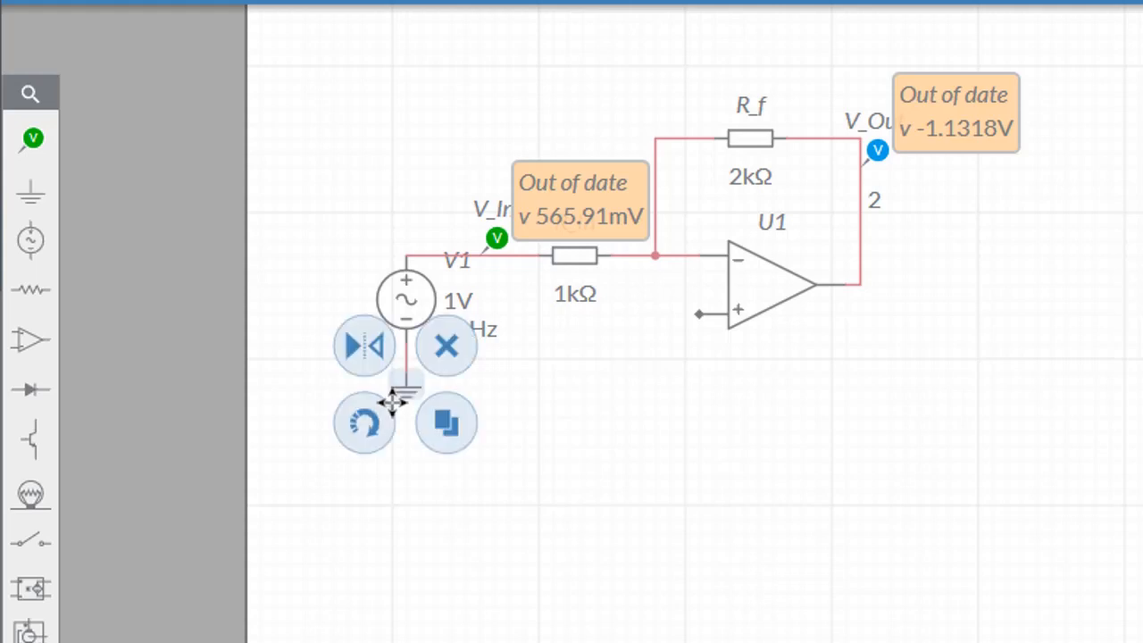
Delete the wire between source V1 and the 1 kΩ input resistor.
left_click(406, 290)
left_click(501, 259)
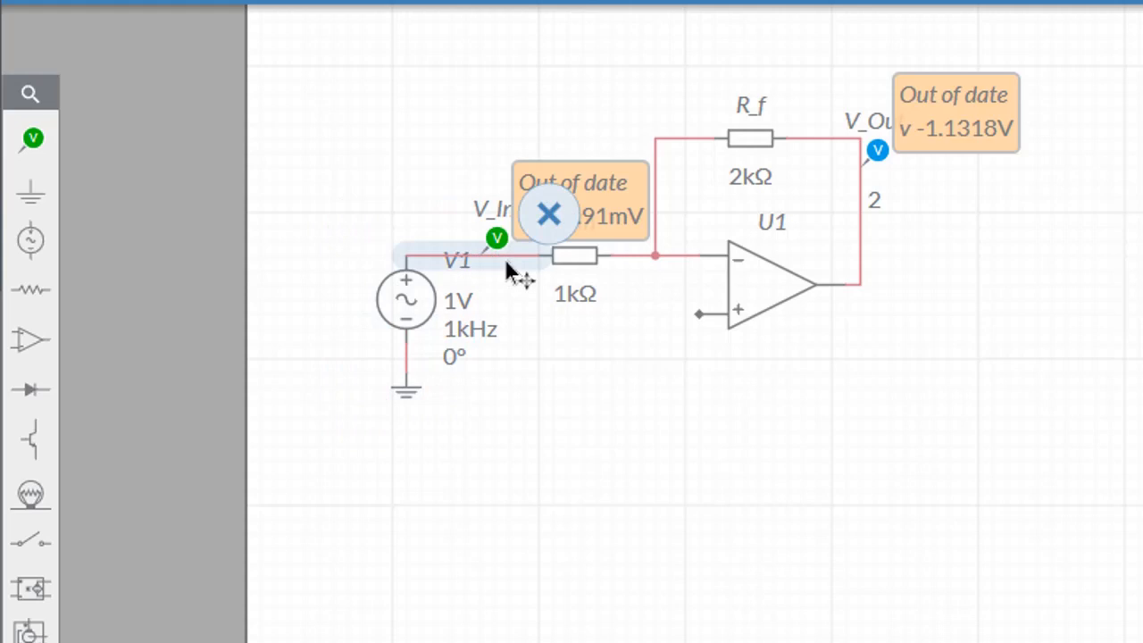
left_click(546, 220)
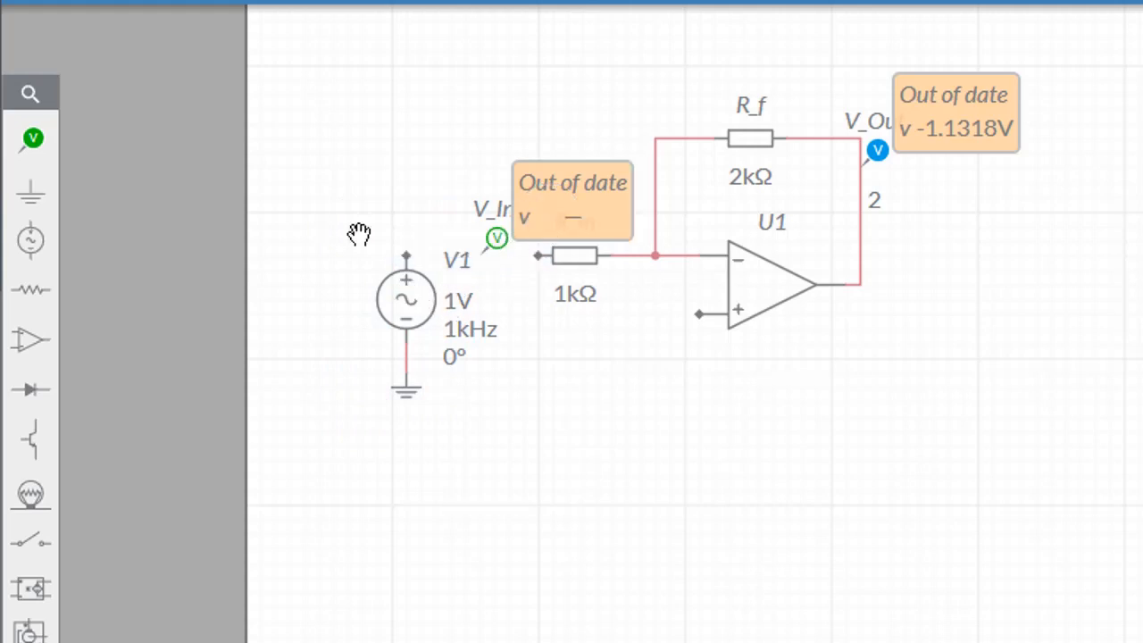
Connect grounded source V1 to the op-amp's non-inverting input, ground the free end of R_In and move the V_In probe onto V1's wire.
left_click_drag(407, 299, 619, 412)
left_click(957, 424)
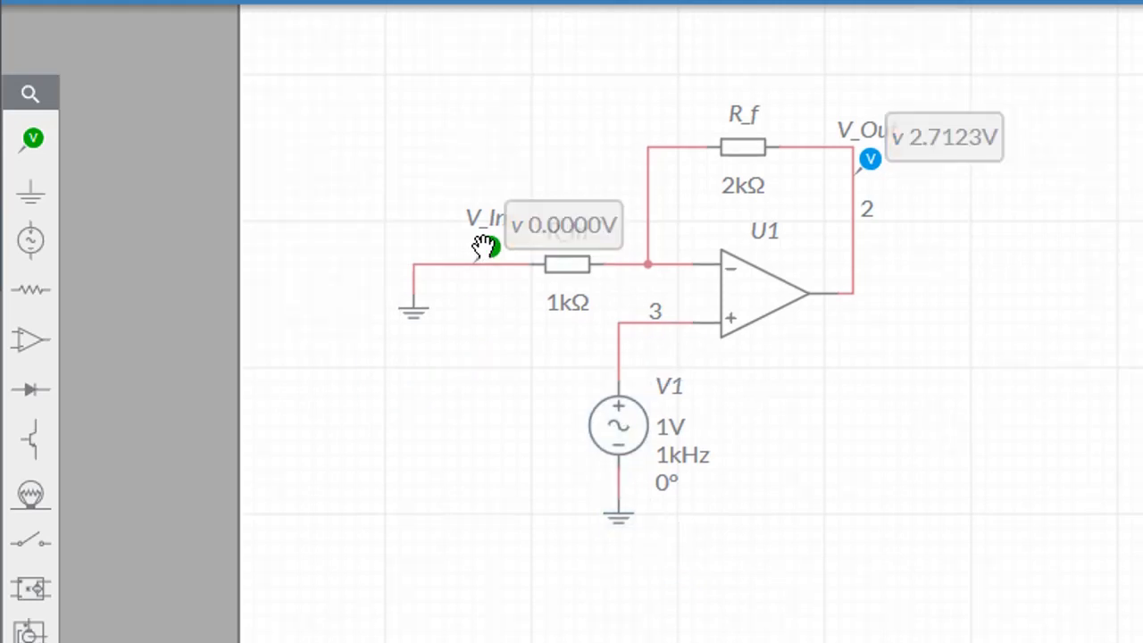
left_click_drag(485, 246, 636, 305)
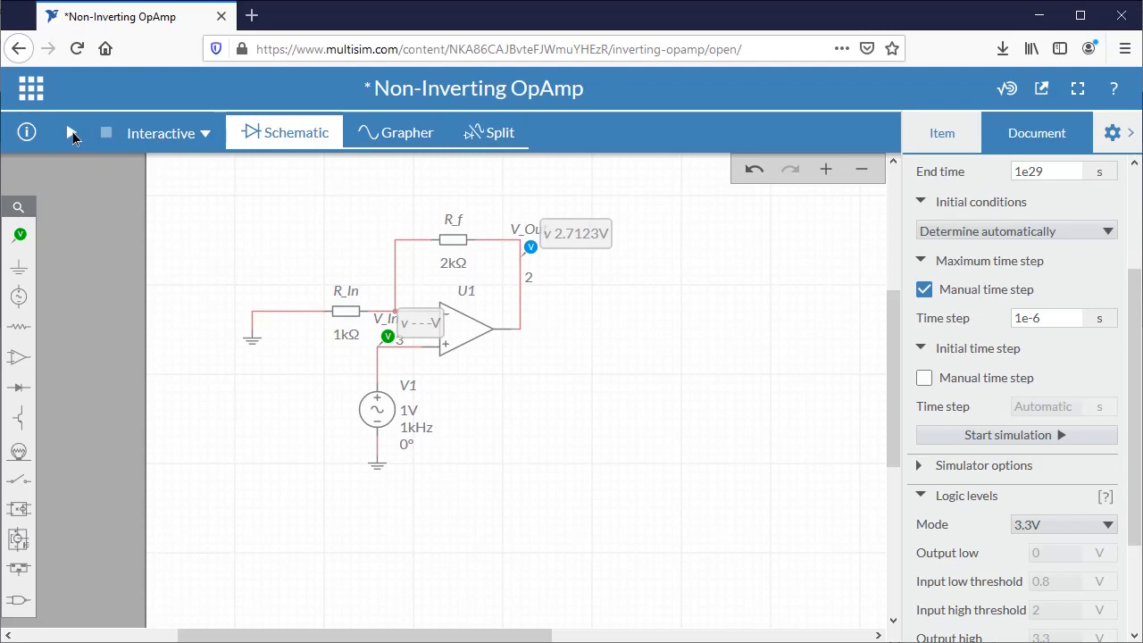
Run the simulation of the non-inverting circuit, display its waveforms in the grapher and pause it.
left_click(72, 134)
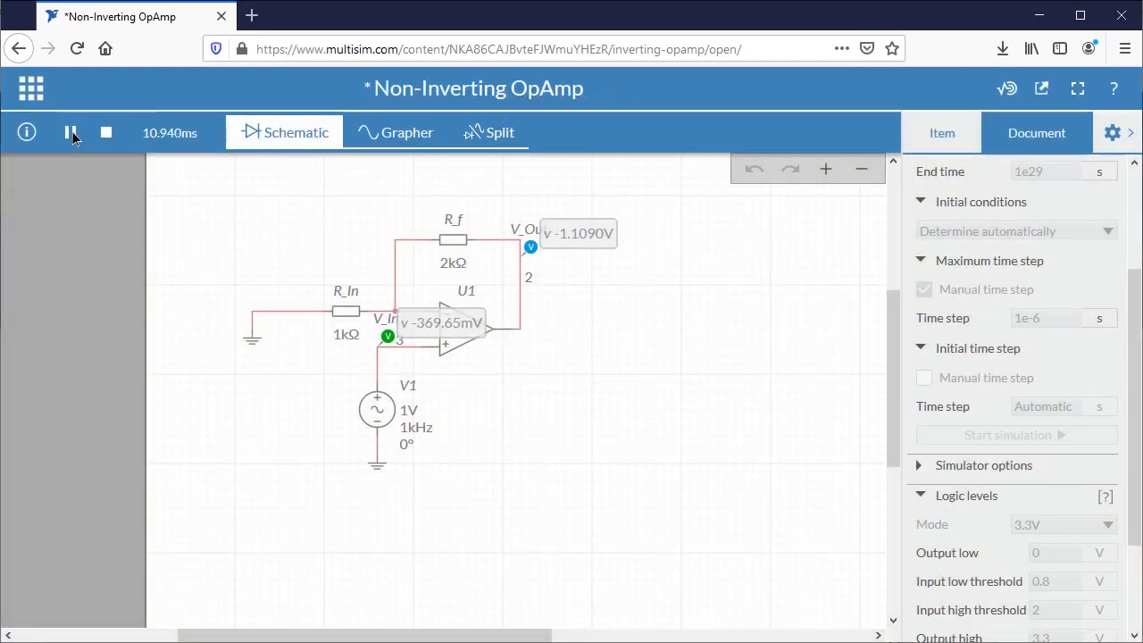
left_click(397, 143)
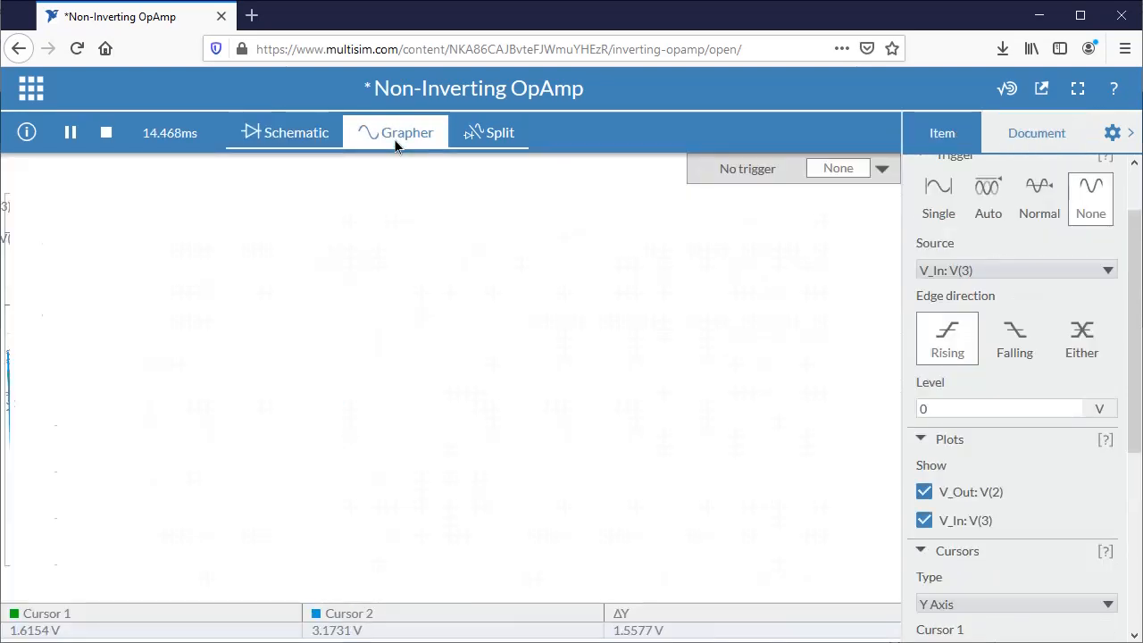
left_click(72, 132)
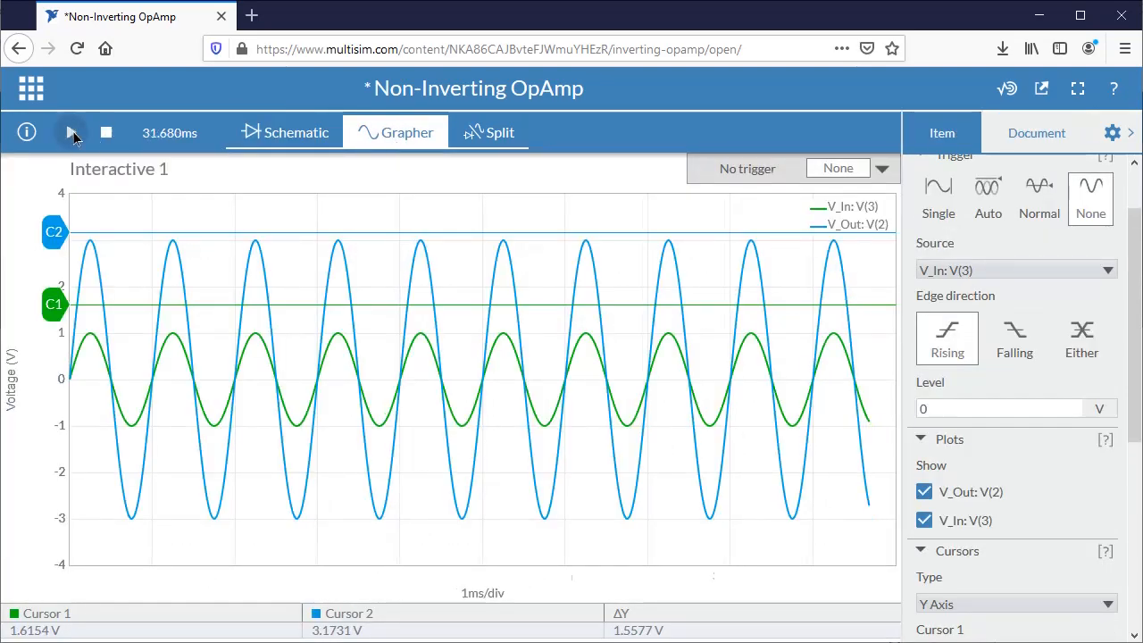
Show the full time range of the non-inverting waveforms and limit the time axis to a maximum of 5 ms.
scroll(1027, 420, "down", 5)
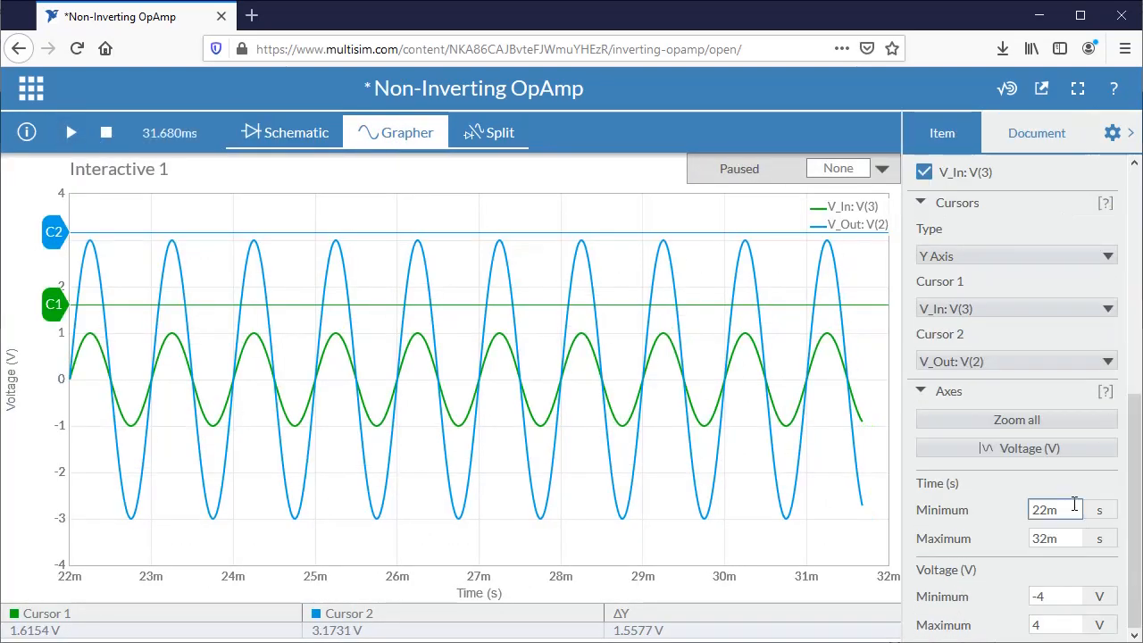
left_click(1028, 423)
left_click(1027, 538)
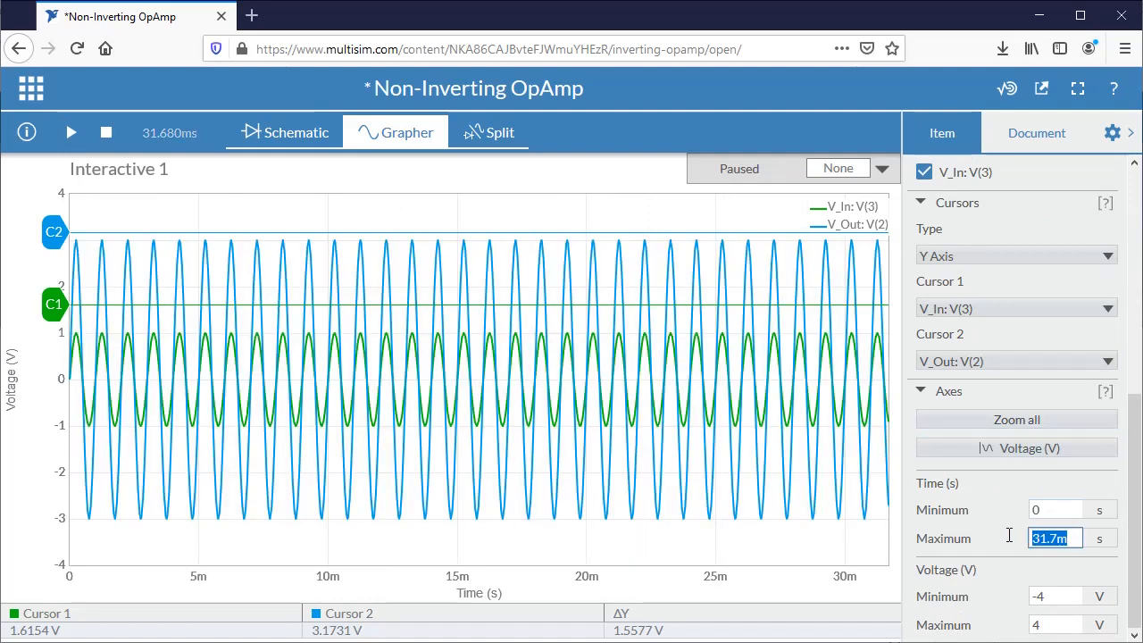
type("5m")
key("Return")
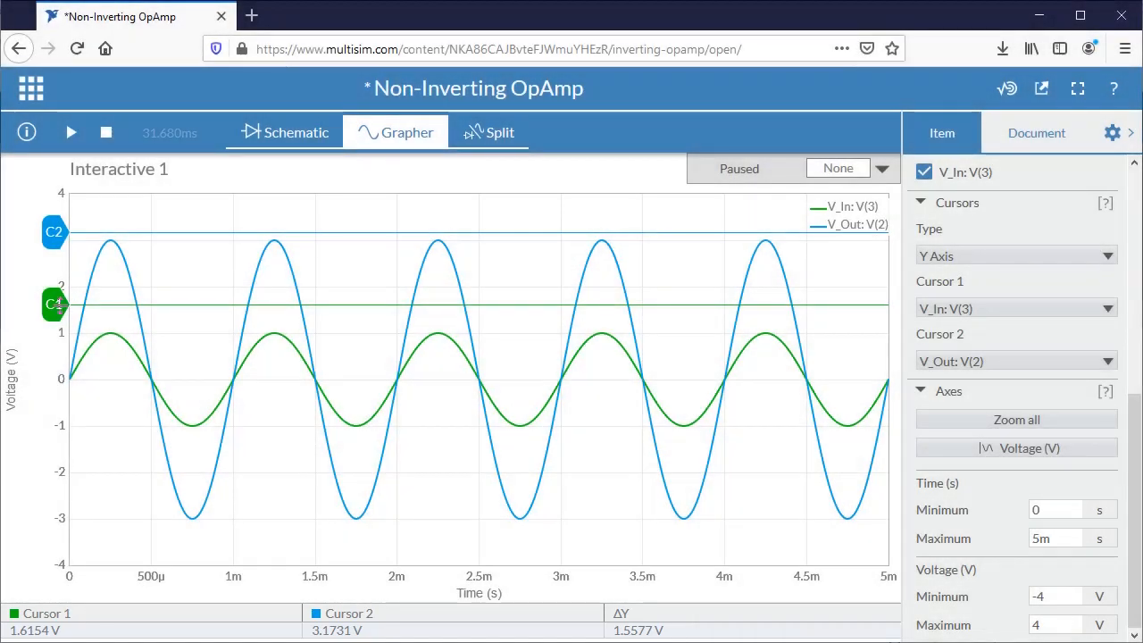
Measure V_In's positive peak with the Y-axis cursor 1, lower cursor 2 towards zero, and turn the cursors off.
left_click_drag(53, 304, 53, 334)
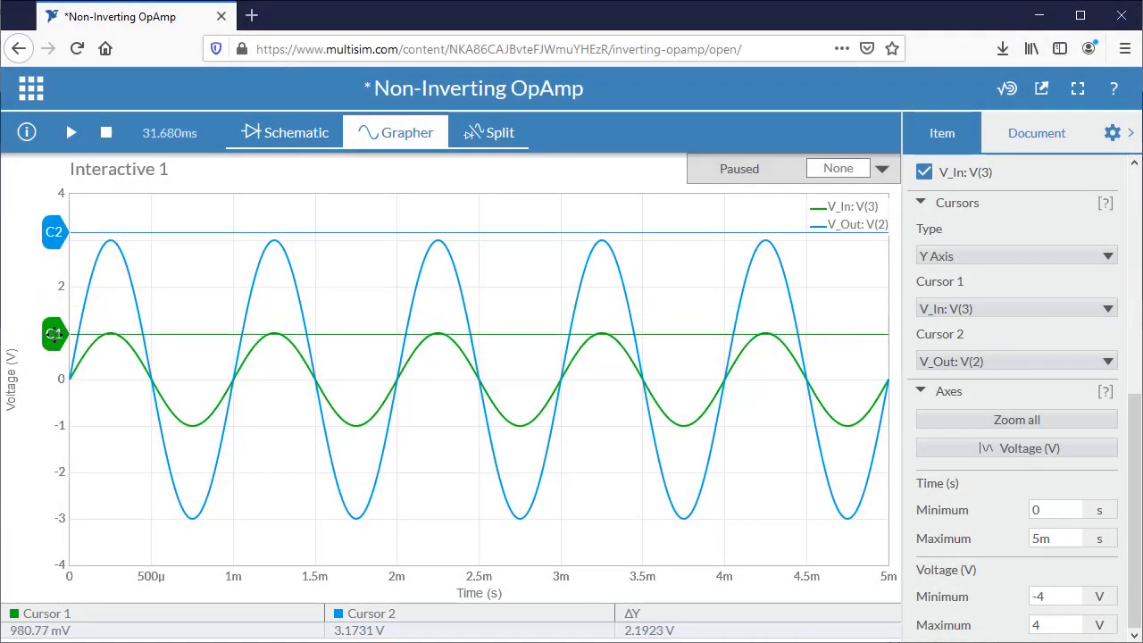
left_click_drag(52, 236, 53, 368)
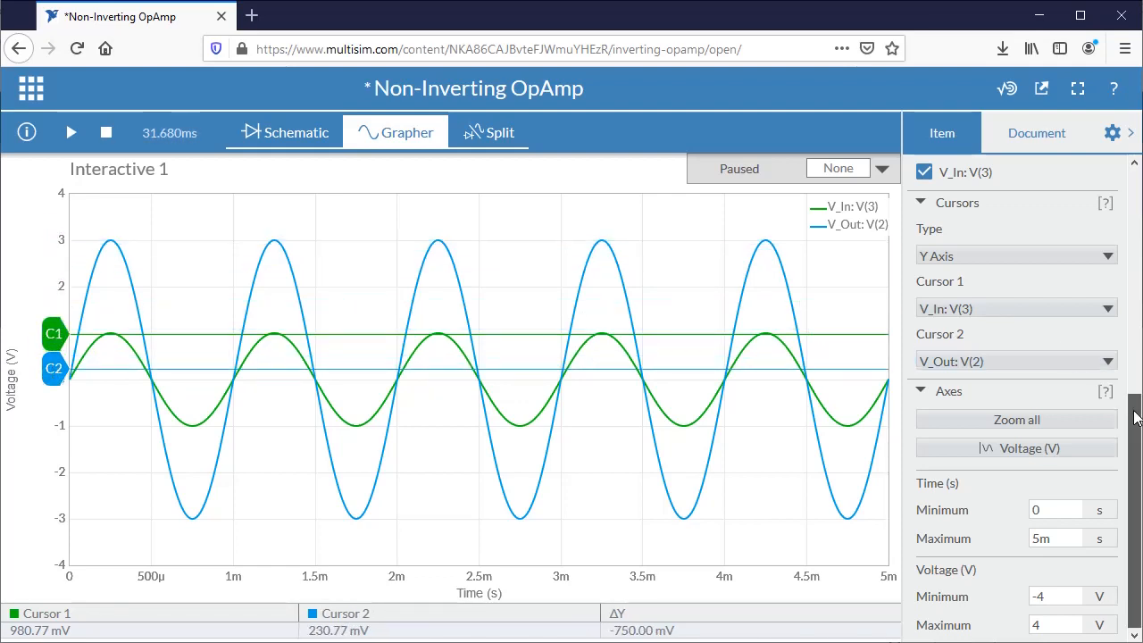
scroll(1131, 375, "up", 2)
left_click(977, 332)
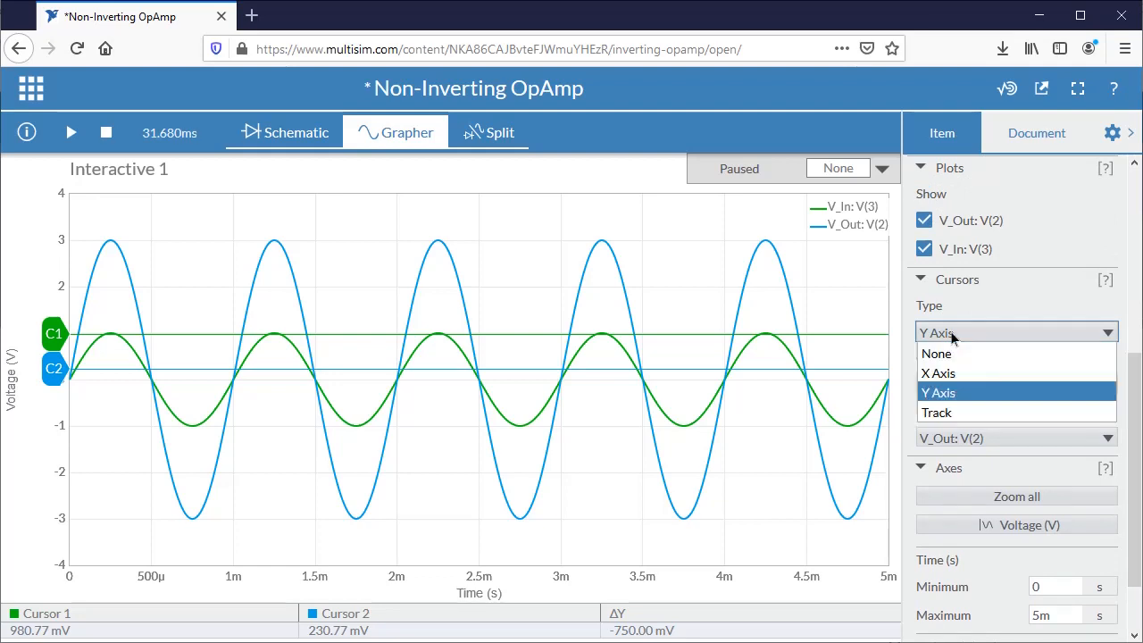
left_click(949, 356)
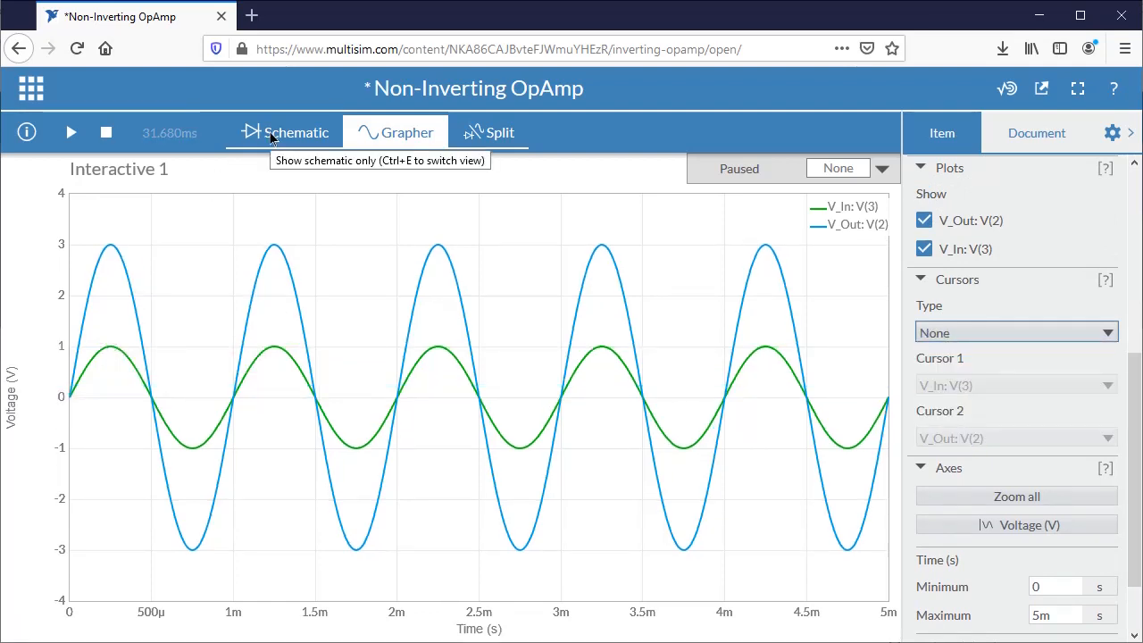
Stop the simulation and save the schematic as a new public circuit named Non-Inverting OpAmp with the gain formula 1 + (Rf/Rin) as description.
left_click(106, 133)
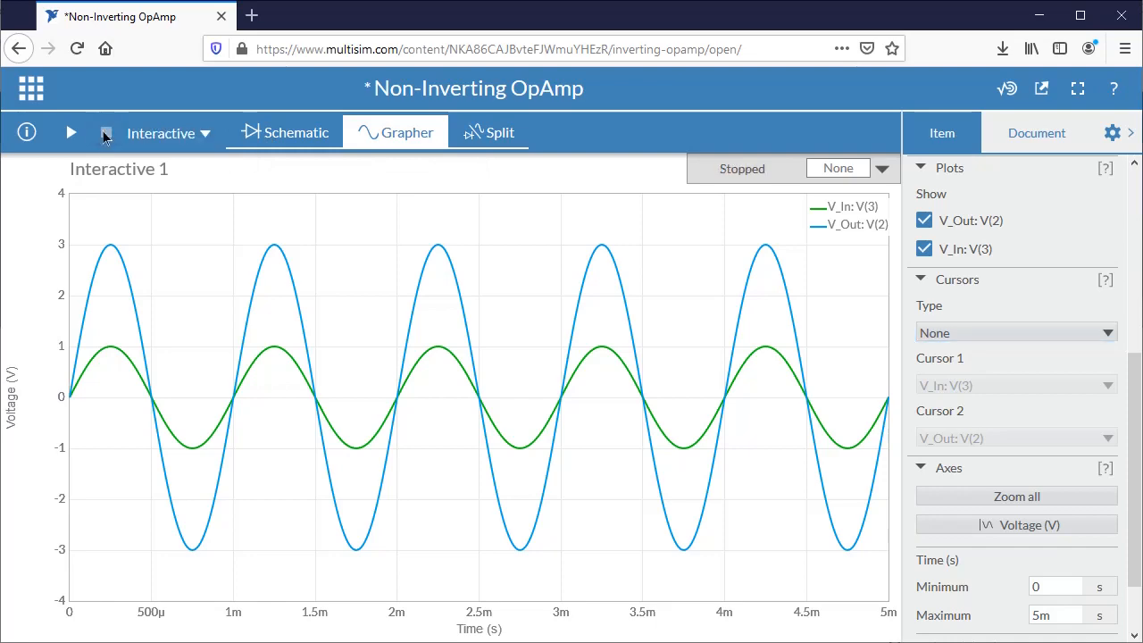
left_click(282, 136)
left_click(30, 89)
left_click(79, 208)
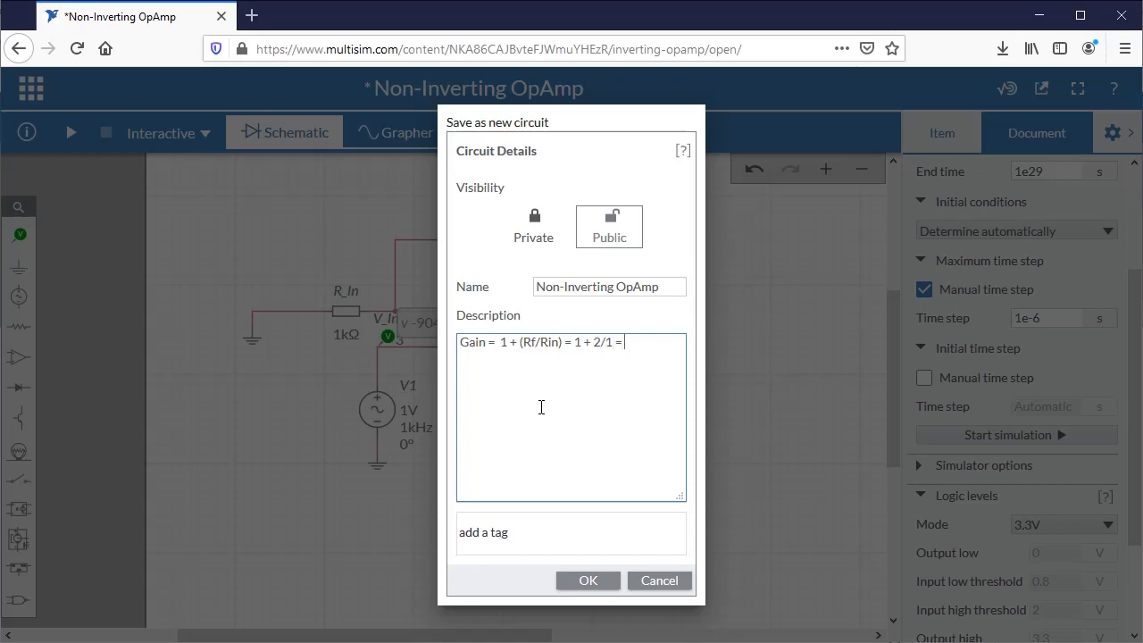
left_click(585, 591)
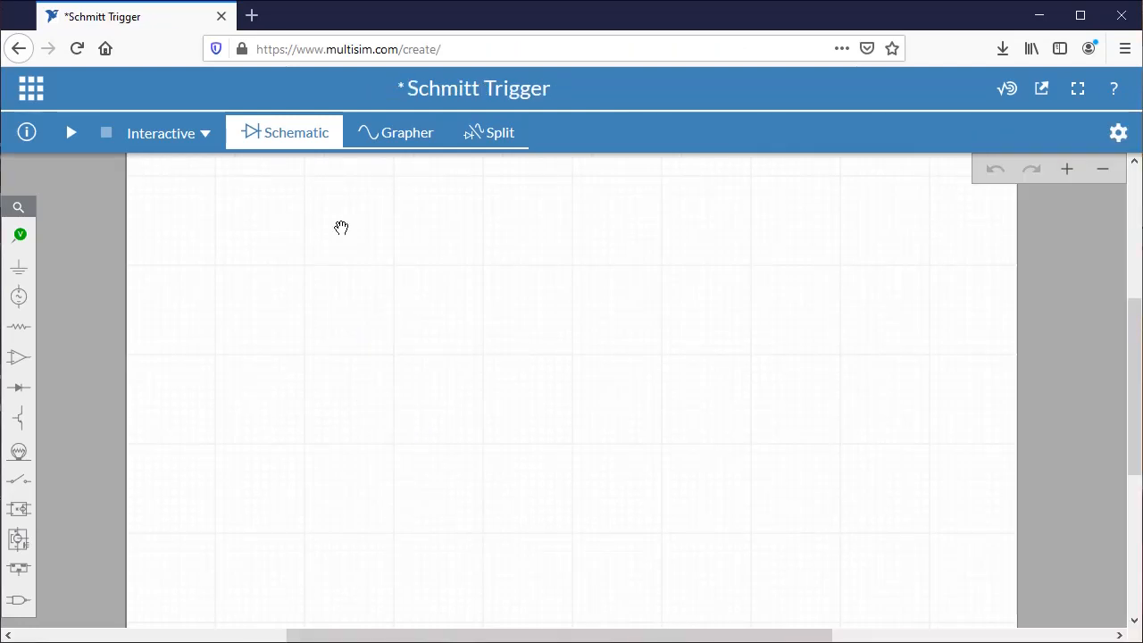
Place a three-terminal op-amp on the empty Schmitt Trigger schematic.
left_click(30, 356)
left_click(87, 394)
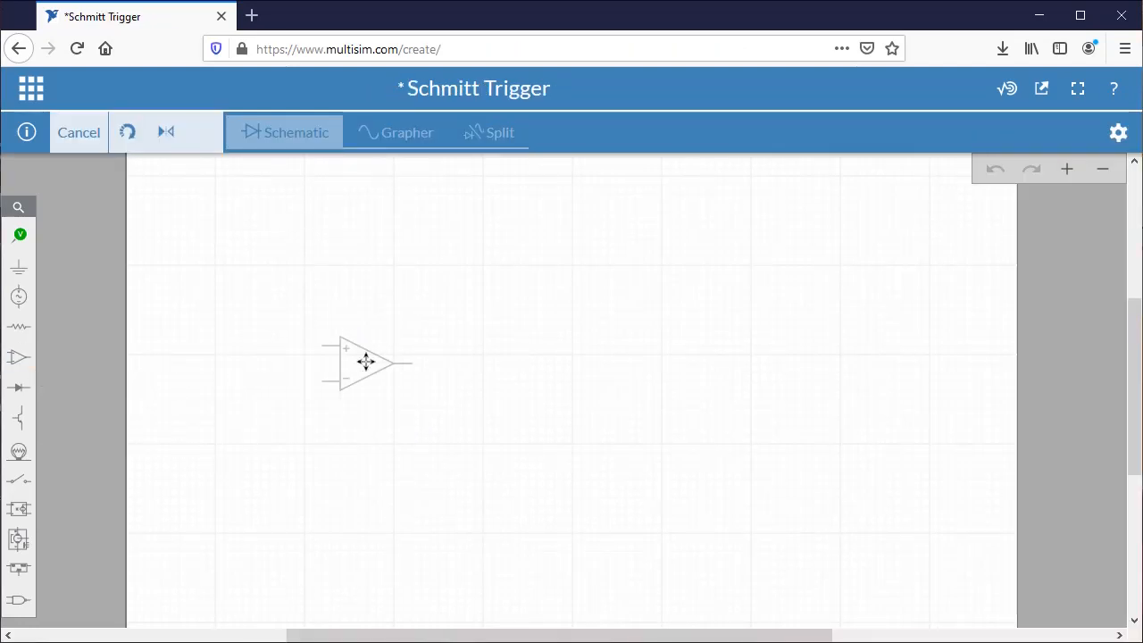
left_click(347, 370)
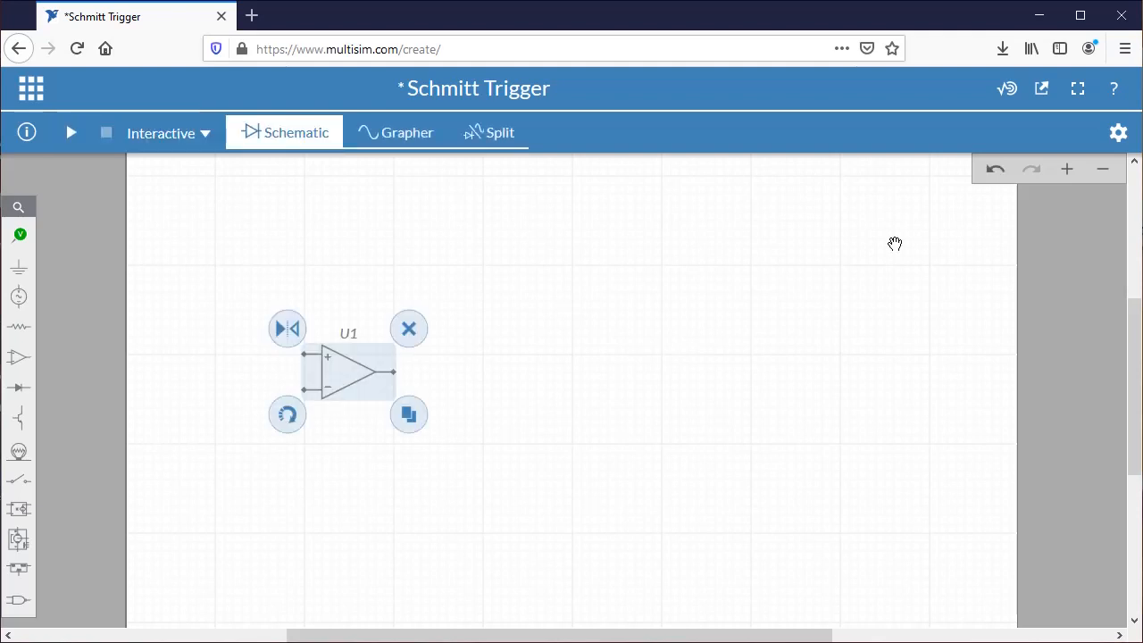
Place a 1 kΩ resistor beside the op-amp's output and rotate it to vertical.
left_click(1067, 171)
left_click(1068, 173)
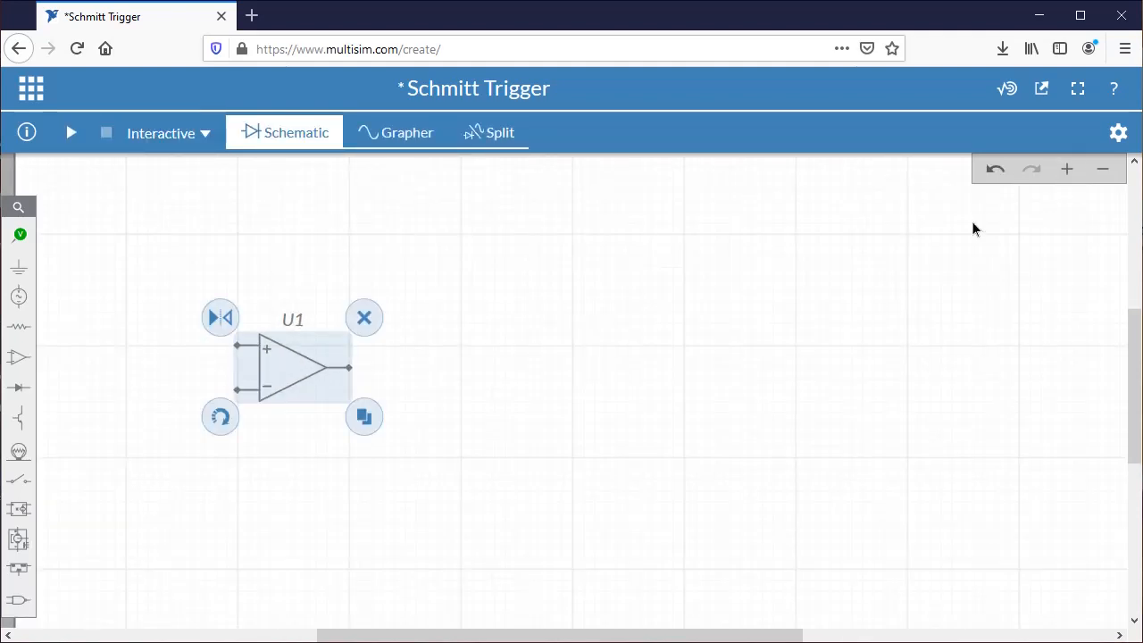
left_click_drag(556, 409, 568, 347)
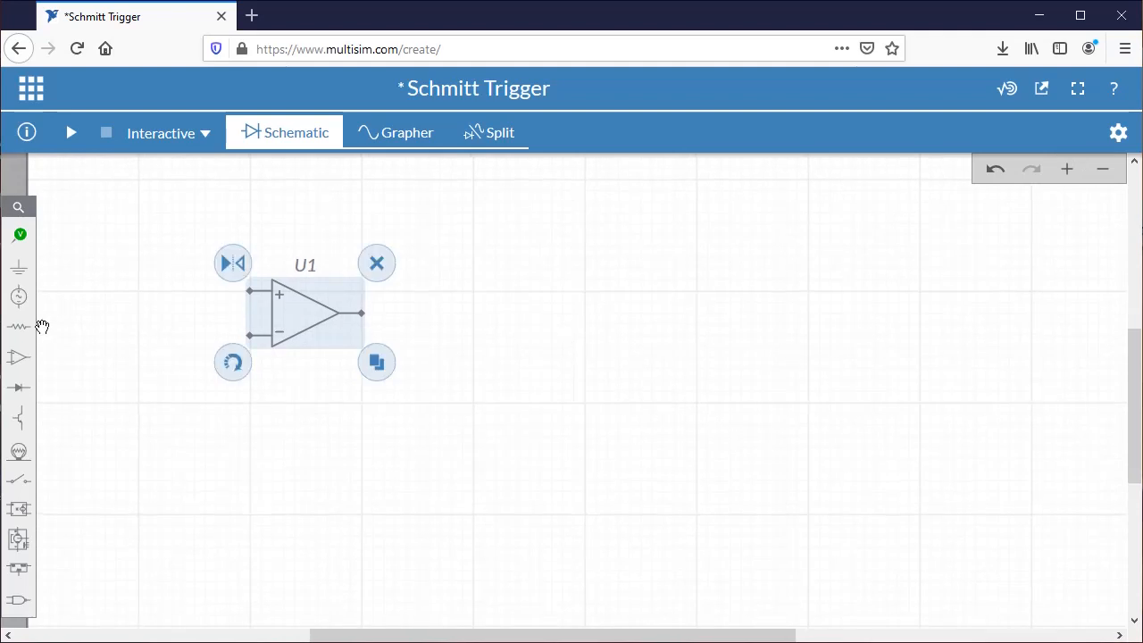
left_click(20, 330)
left_click(107, 360)
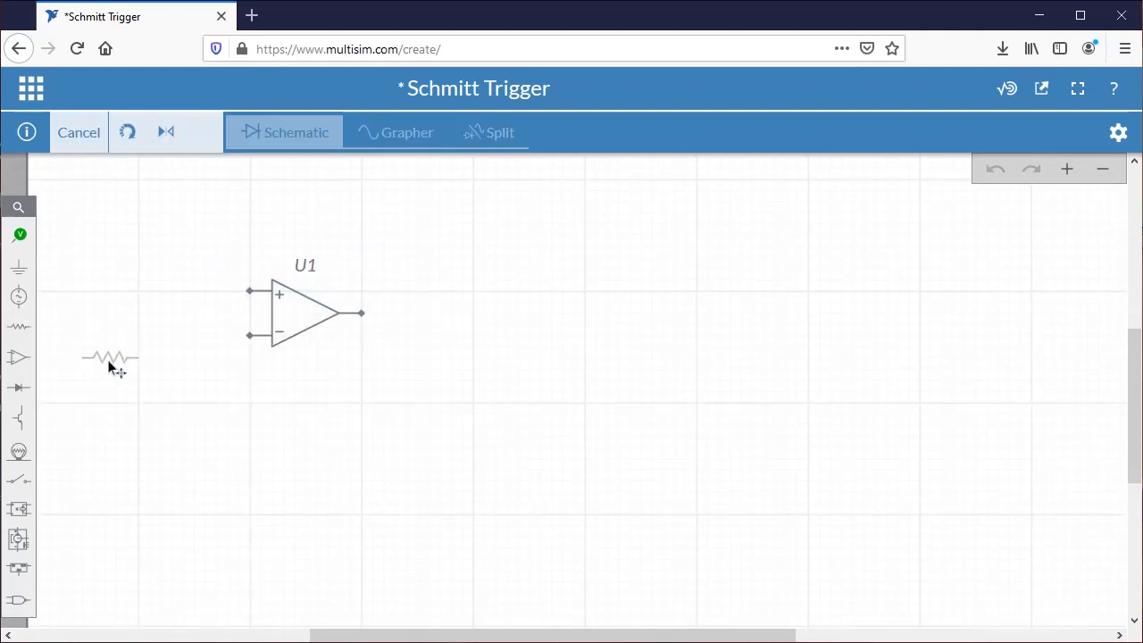
left_click(454, 314)
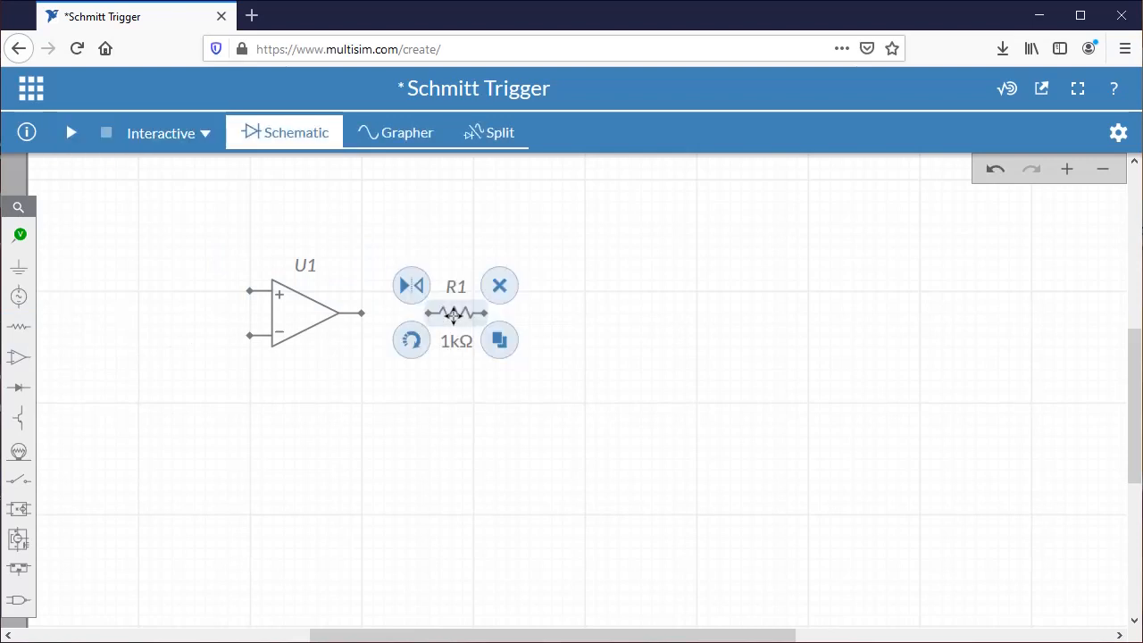
left_click(408, 341)
Change resistor R1's symbol to the rectangular style.
left_click(1121, 135)
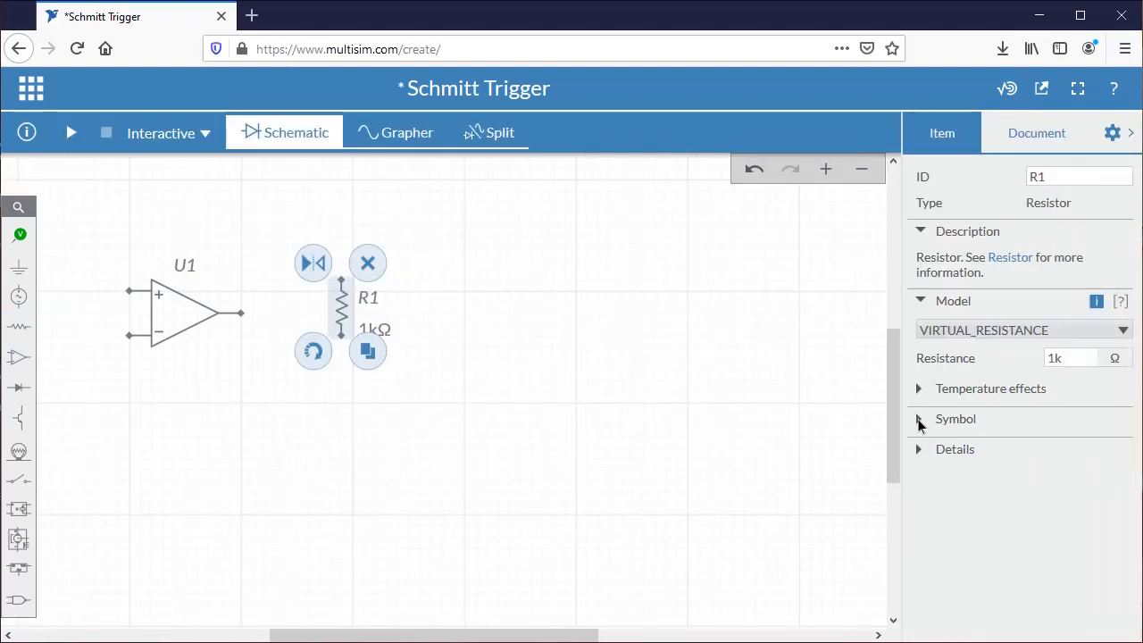
left_click(920, 419)
left_click(1117, 482)
left_click(1043, 484)
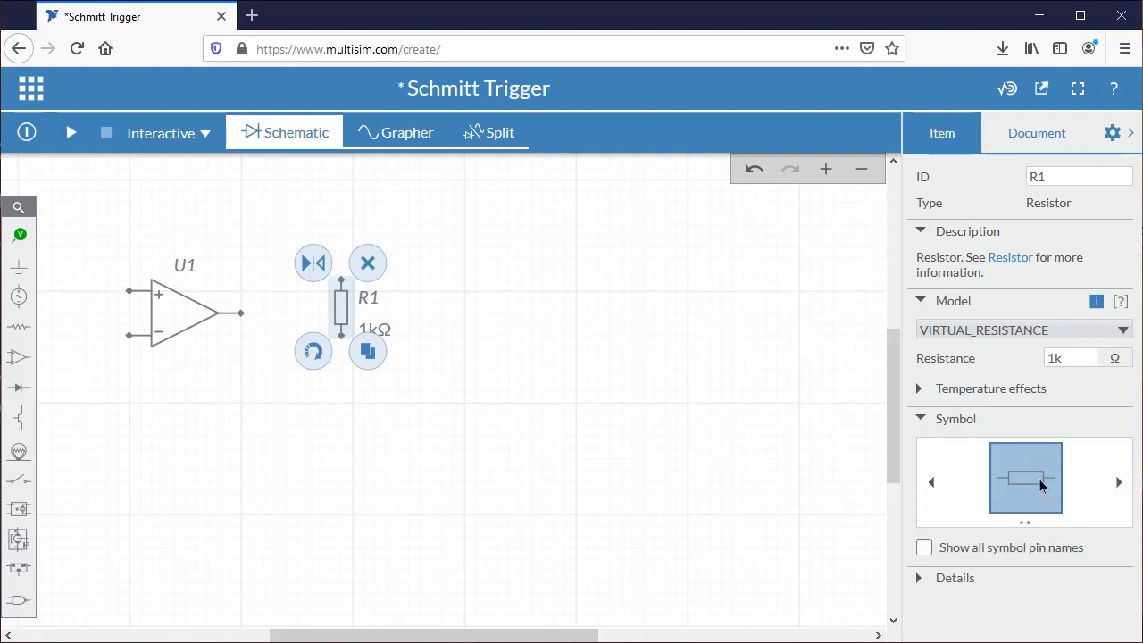
Move R1 down, place a copy of it directly below, and wire the two resistors in series with the net label hidden.
left_click_drag(332, 308, 331, 358)
left_click(366, 396)
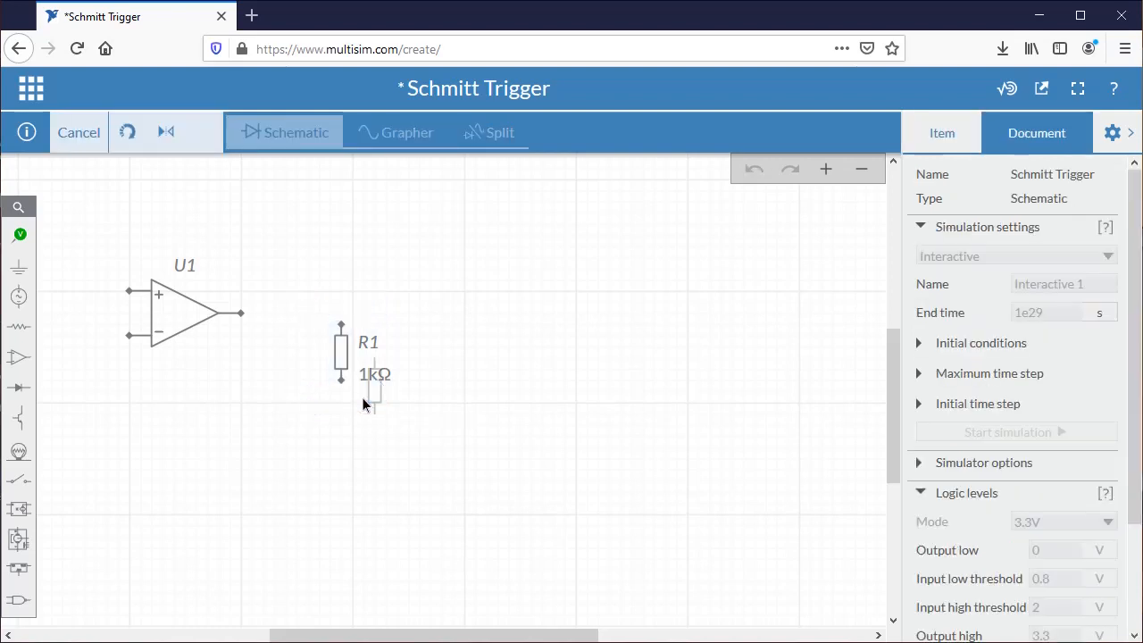
left_click(338, 467)
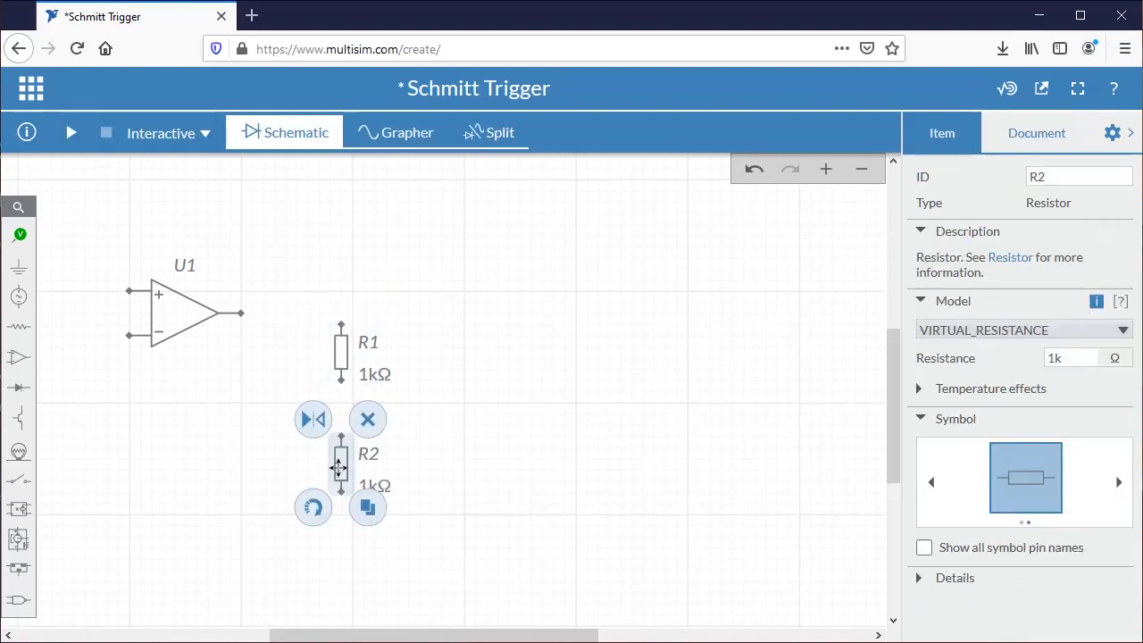
left_click_drag(350, 386, 343, 436)
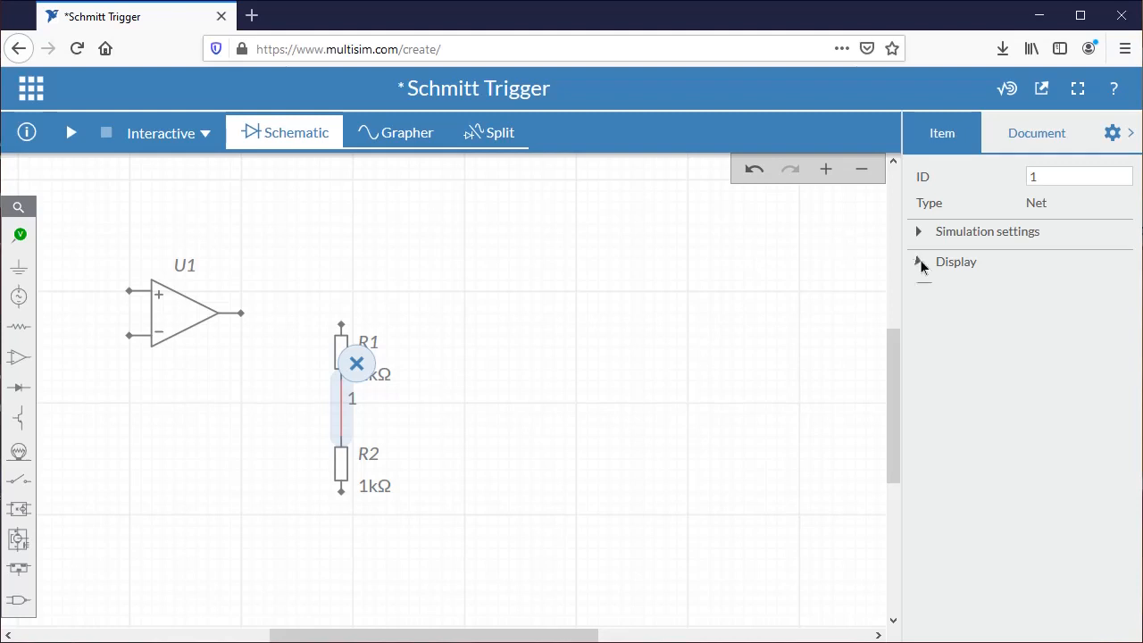
left_click(925, 290)
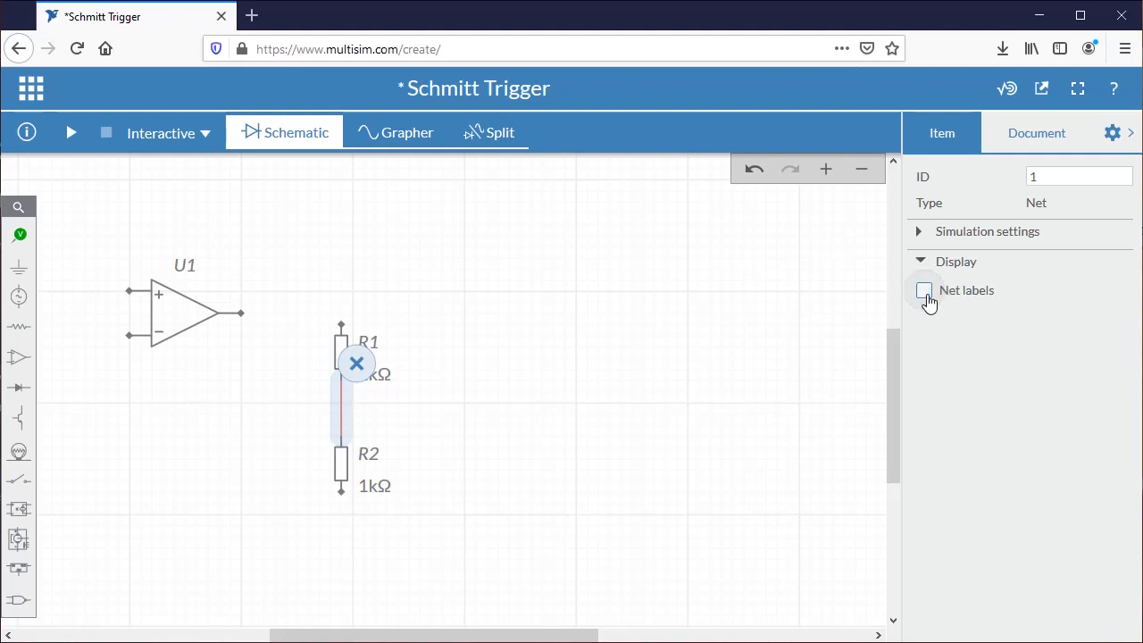
Change op-amp U1's symbol to the version with the inverting input on top.
left_click(187, 319)
scroll(976, 500, "down", 3)
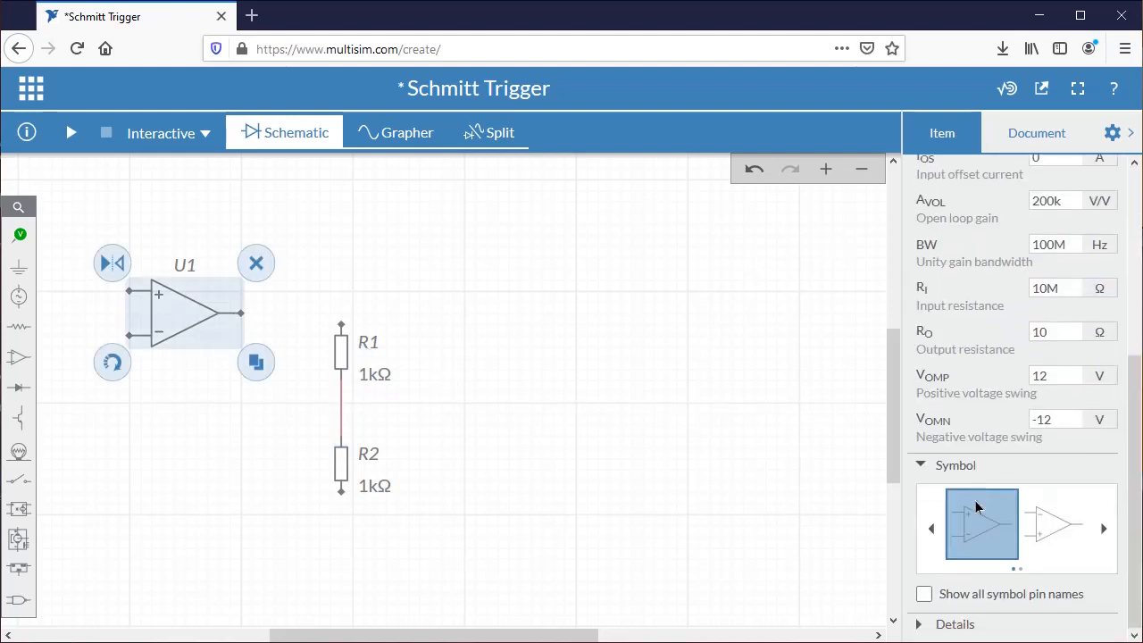
left_click(1056, 534)
left_click(576, 455)
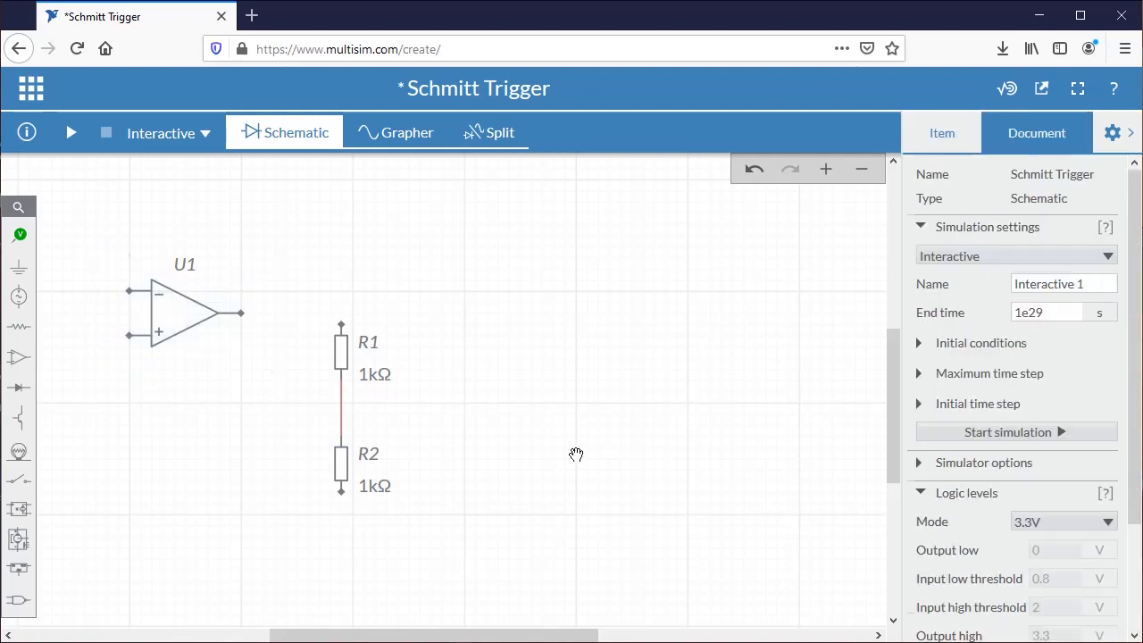
Wire the op-amp's non-inverting input to the junction between R1 and R2, and its output to R1's upper end.
left_click(129, 335)
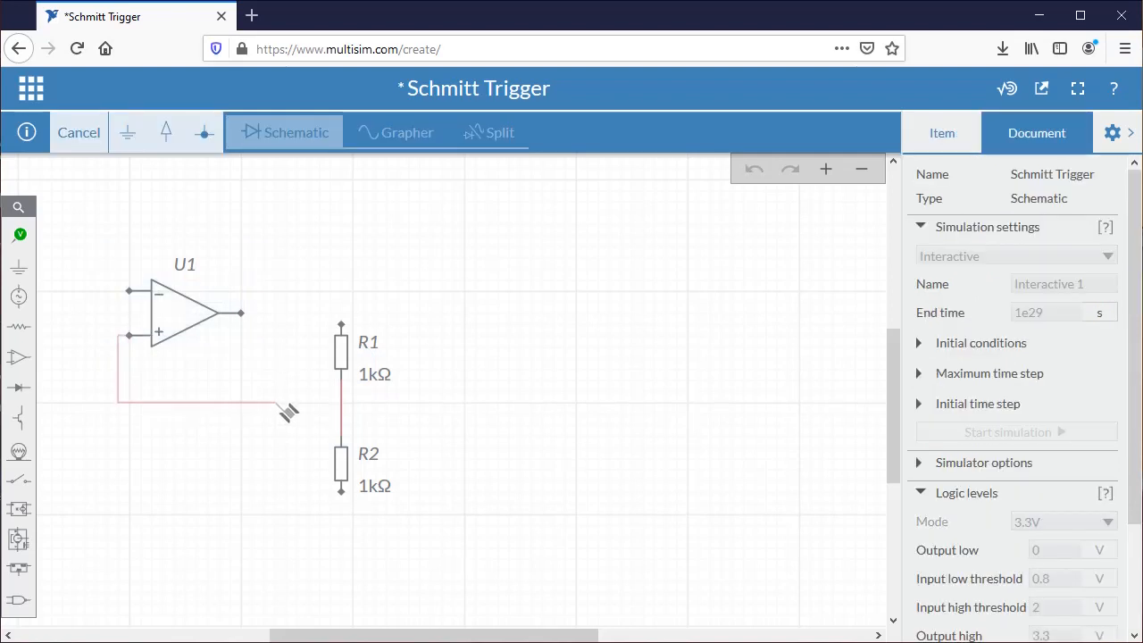
left_click(339, 407)
left_click(241, 313)
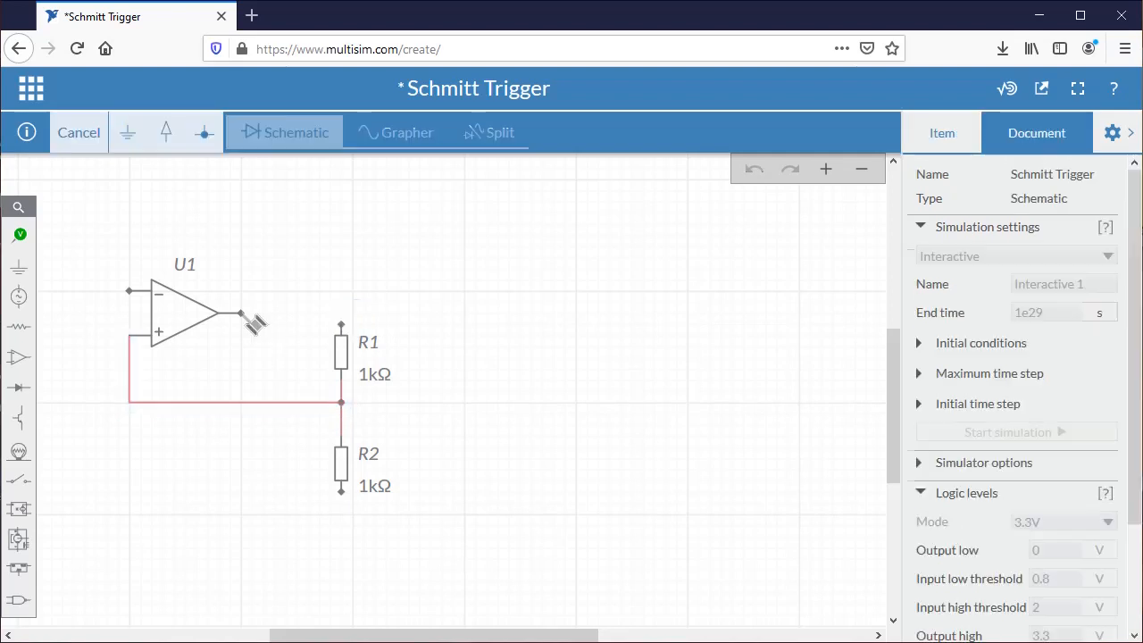
left_click(343, 316)
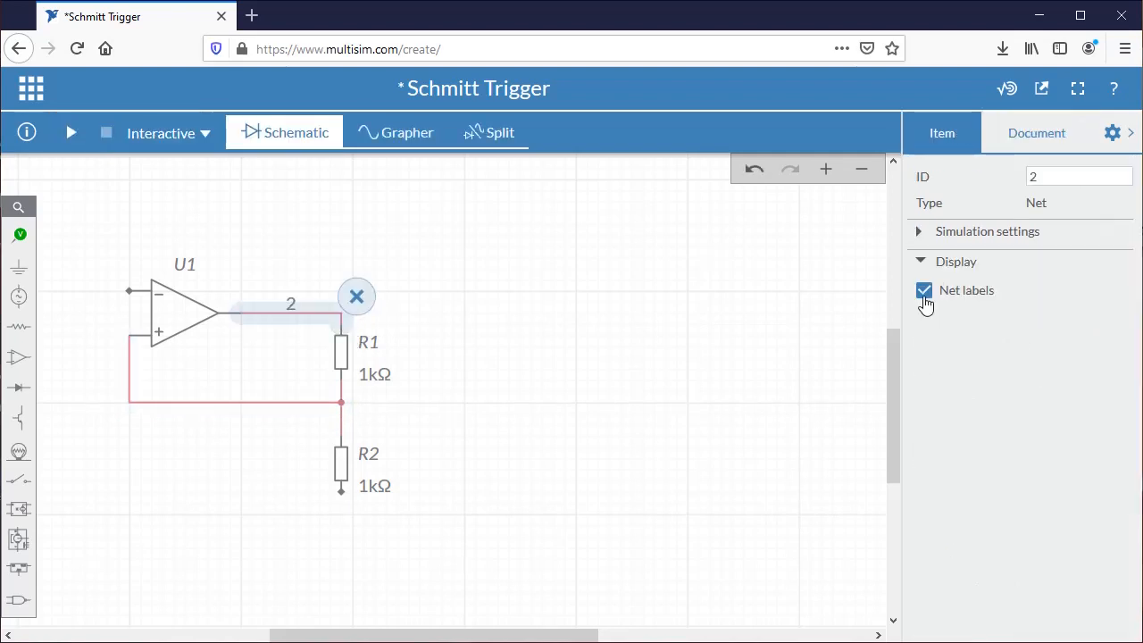
Place a 12 V DC voltage source near R2's lower end and rotate it to horizontal.
left_click(19, 298)
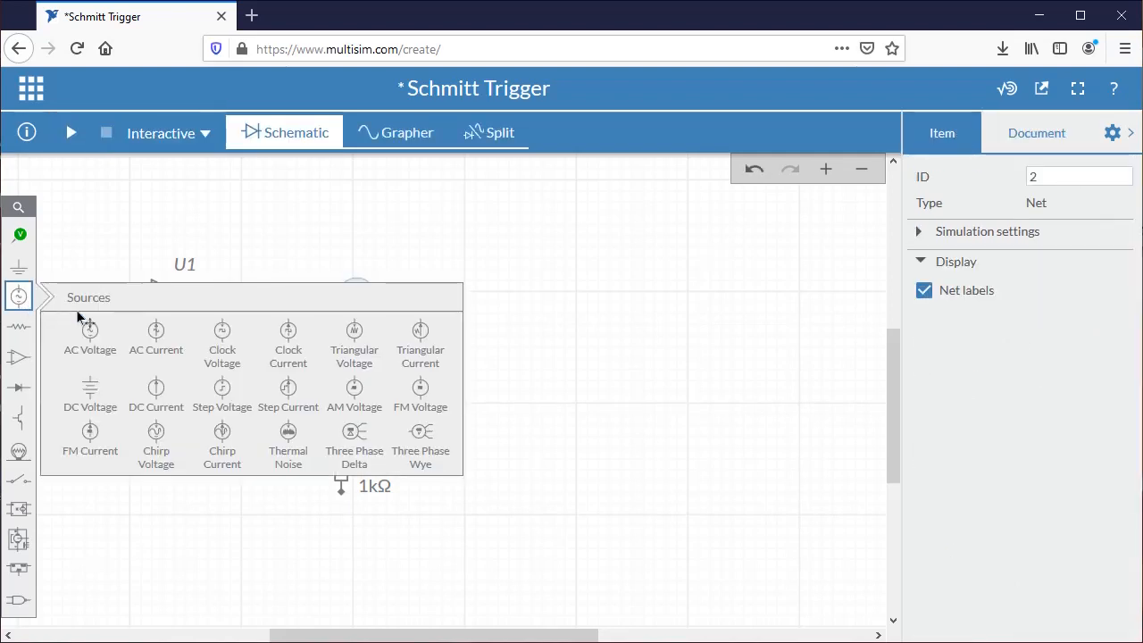
left_click(91, 393)
left_click(229, 492)
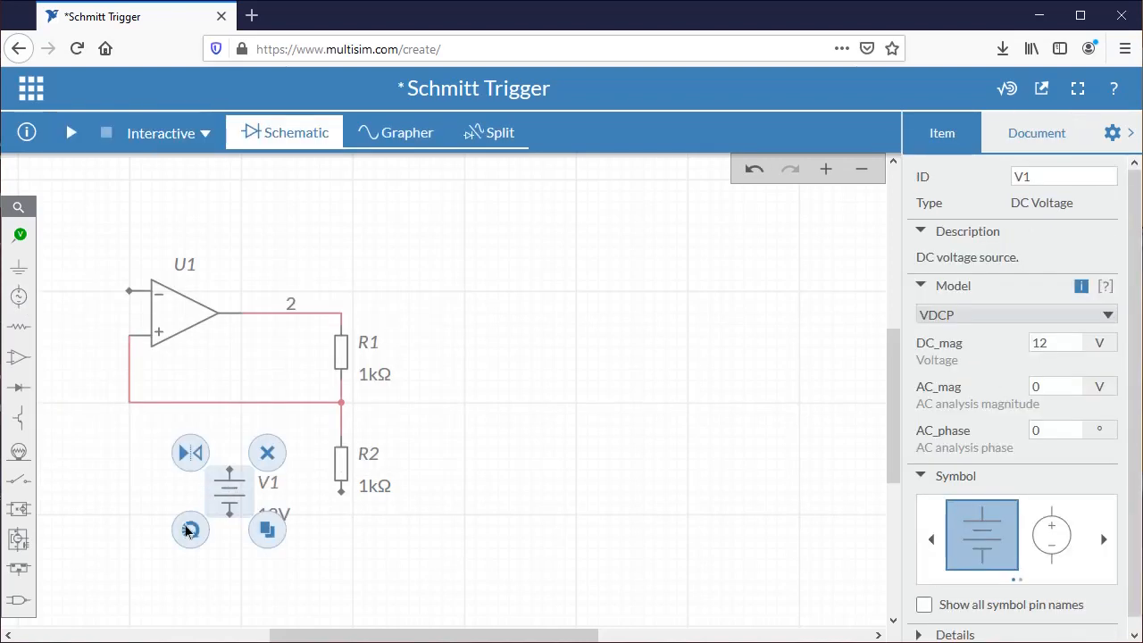
left_click_drag(219, 505, 275, 508)
Wire the DC source to R2's lower end and hide the net label.
left_click(312, 492)
left_click(341, 491)
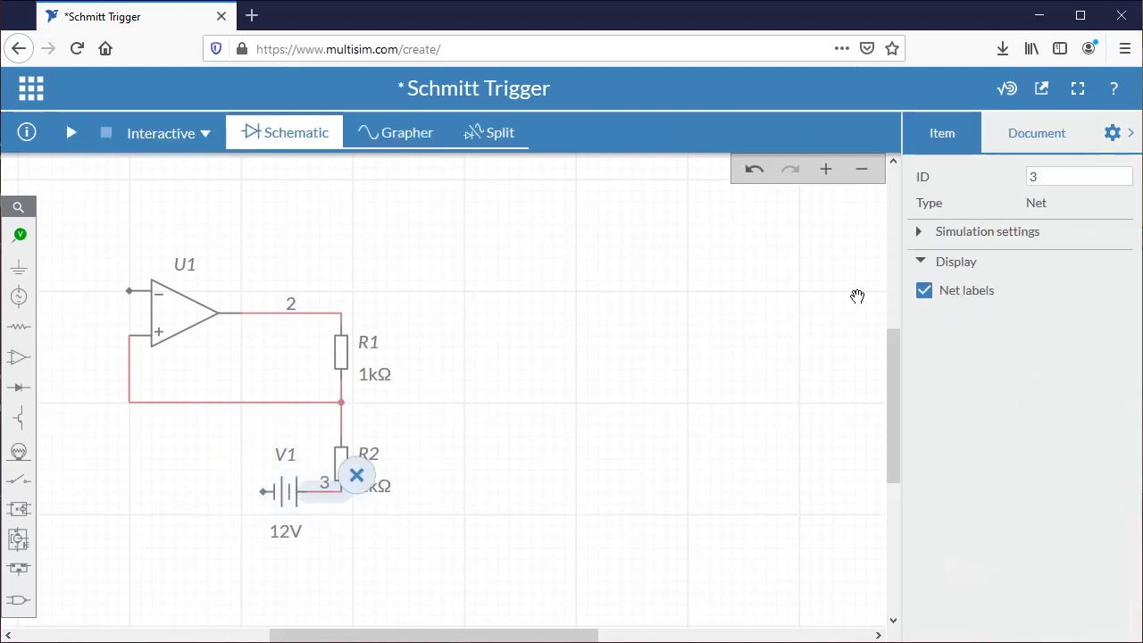
left_click(925, 290)
Place a sideways ground beside source V1, wire it to V1's free end and hide the net label.
left_click(18, 267)
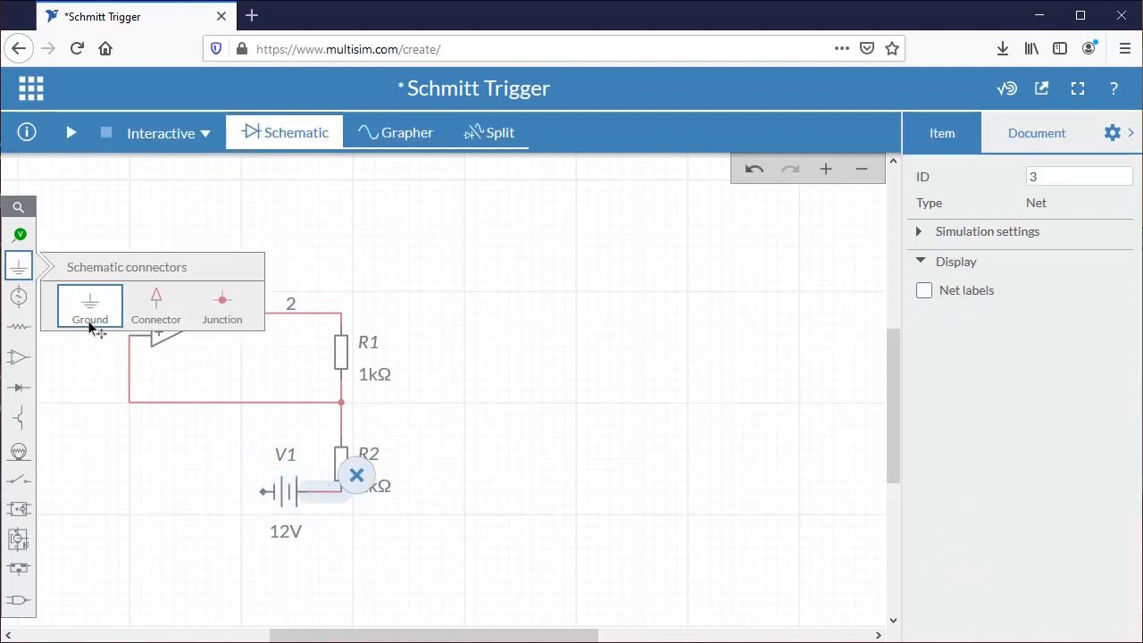
left_click(92, 308)
left_click(207, 528)
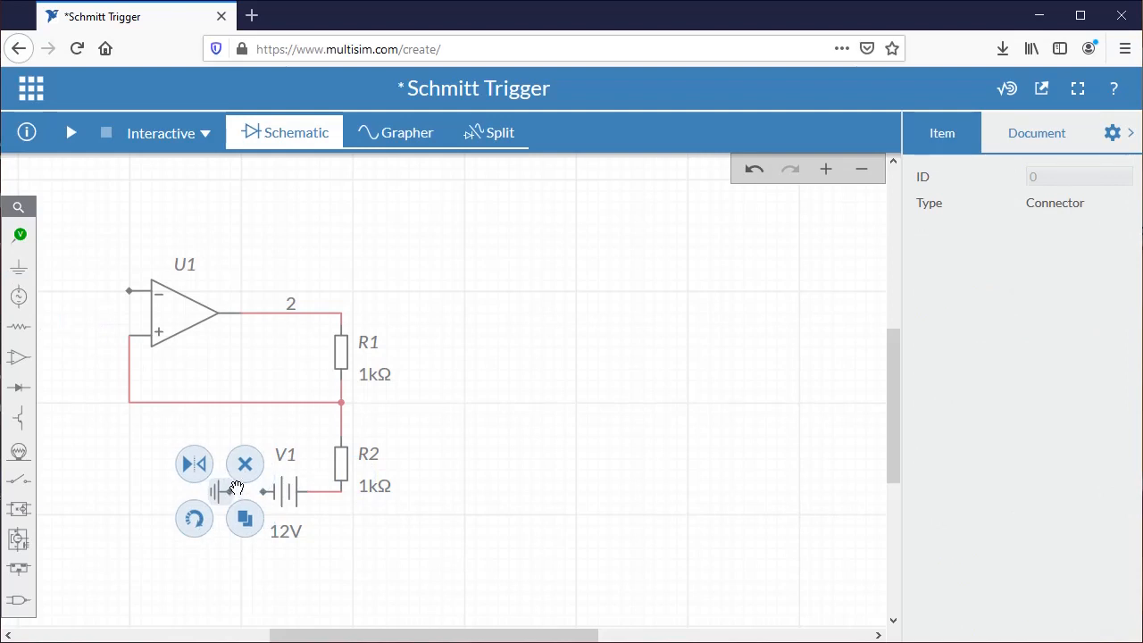
left_click(229, 492)
left_click(264, 493)
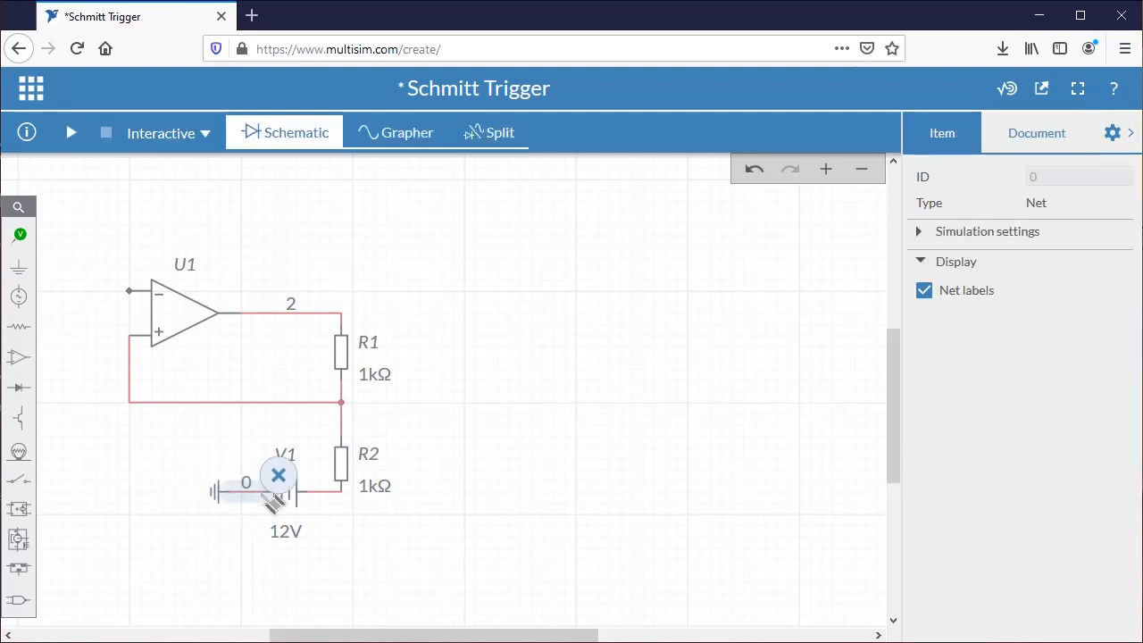
left_click(924, 292)
Place a triangular voltage source beside the op-amp's inputs.
left_click_drag(456, 410, 593, 379)
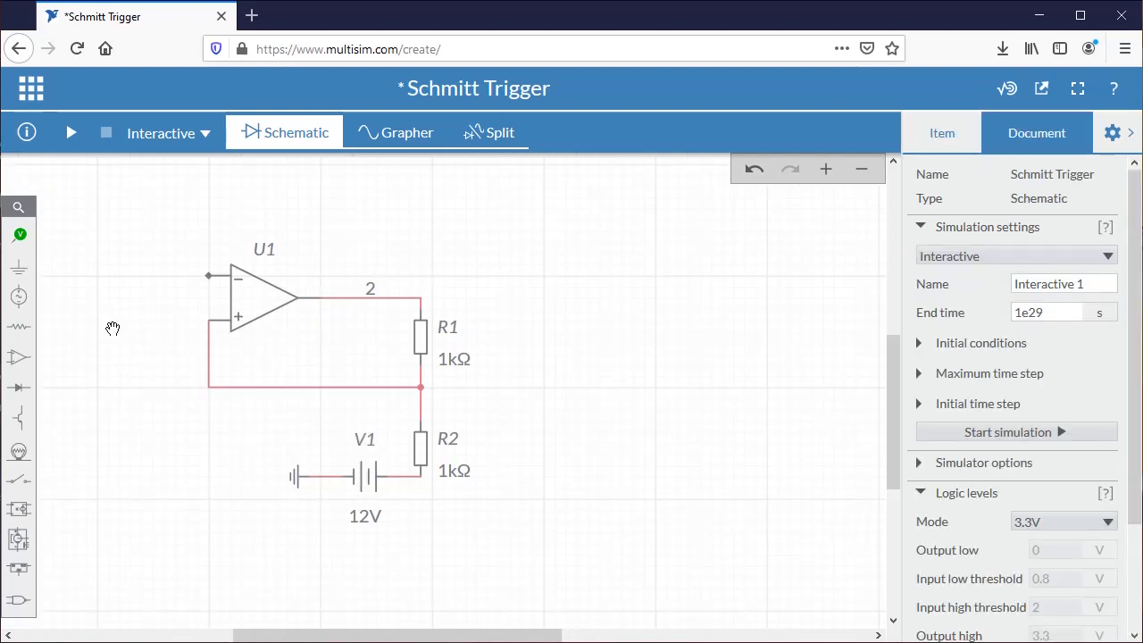
left_click(19, 303)
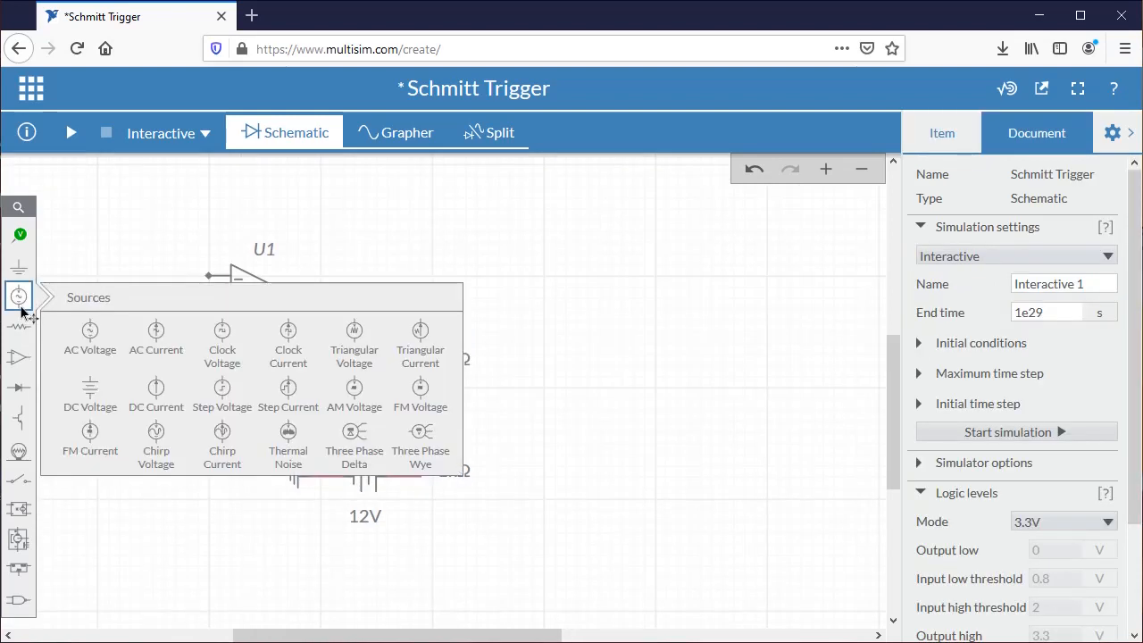
left_click(344, 349)
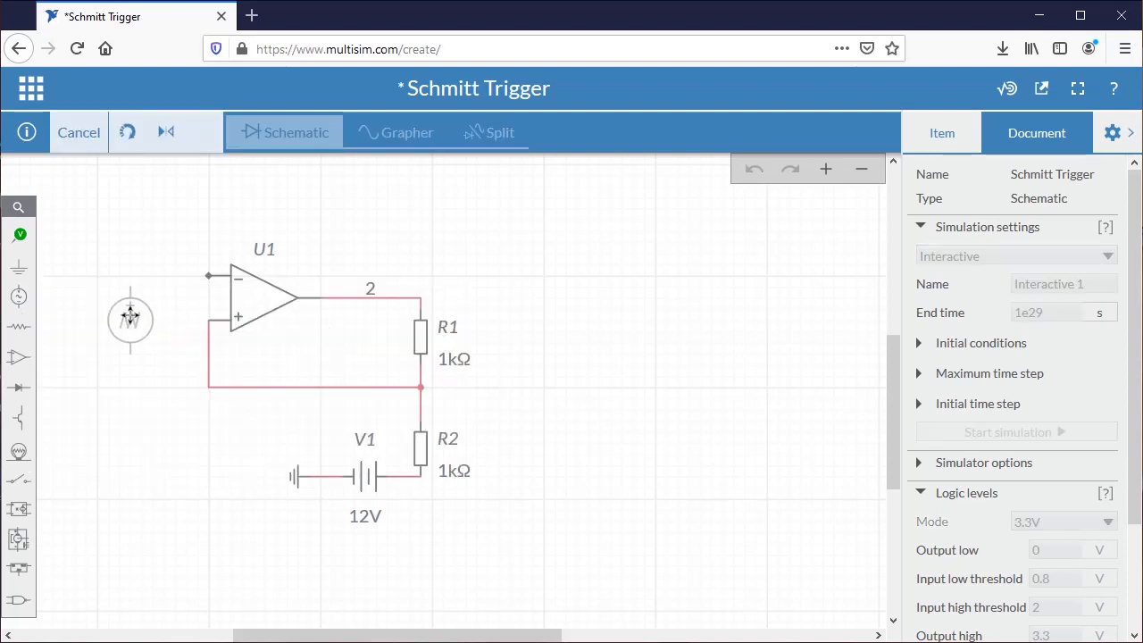
left_click(129, 323)
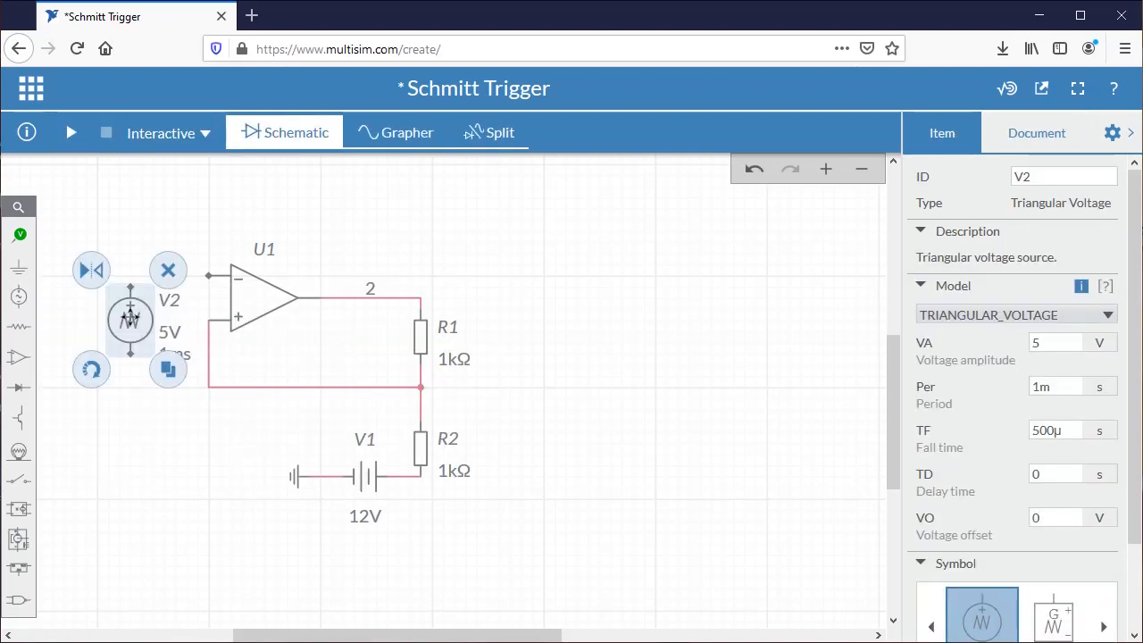
Place a ground below the triangular source V2 and wire it to V2's lower terminal.
left_click(19, 267)
left_click(56, 311)
left_click(132, 386)
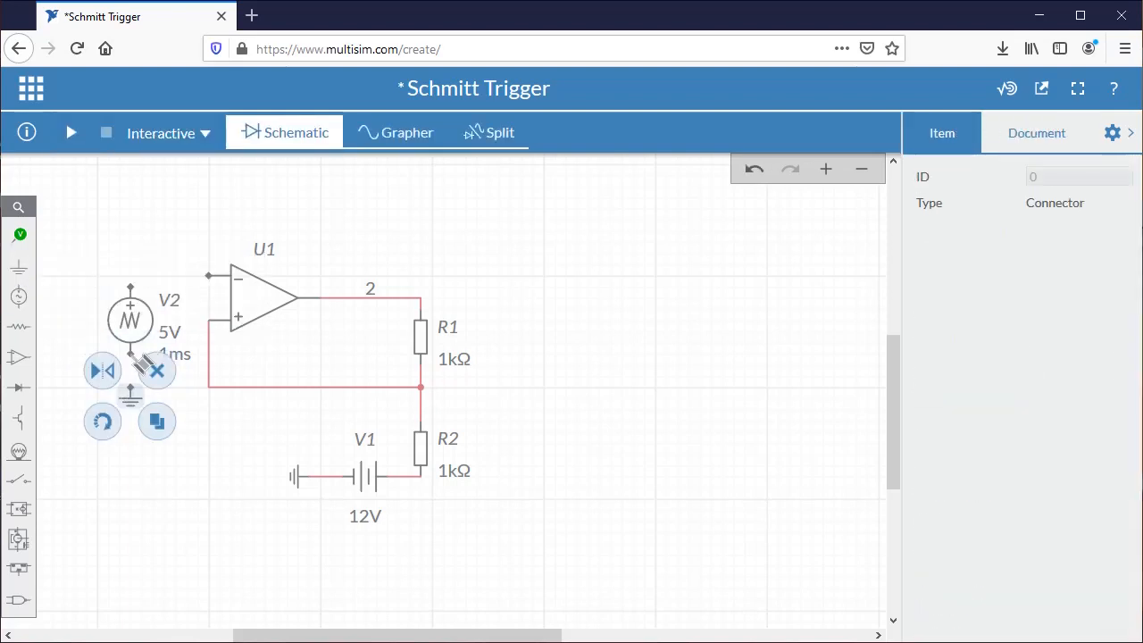
left_click(132, 354)
left_click(132, 388)
Wire V2's upper terminal to the op-amp's inverting input and hide the net labels on that wire and the output wire.
left_click(132, 289)
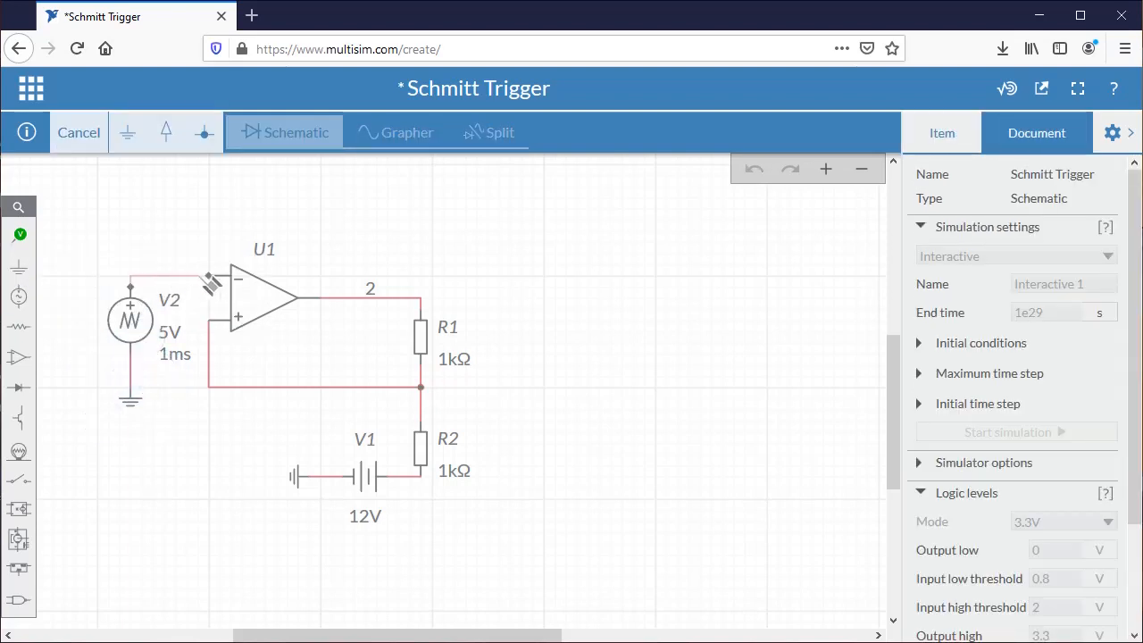
left_click(211, 276)
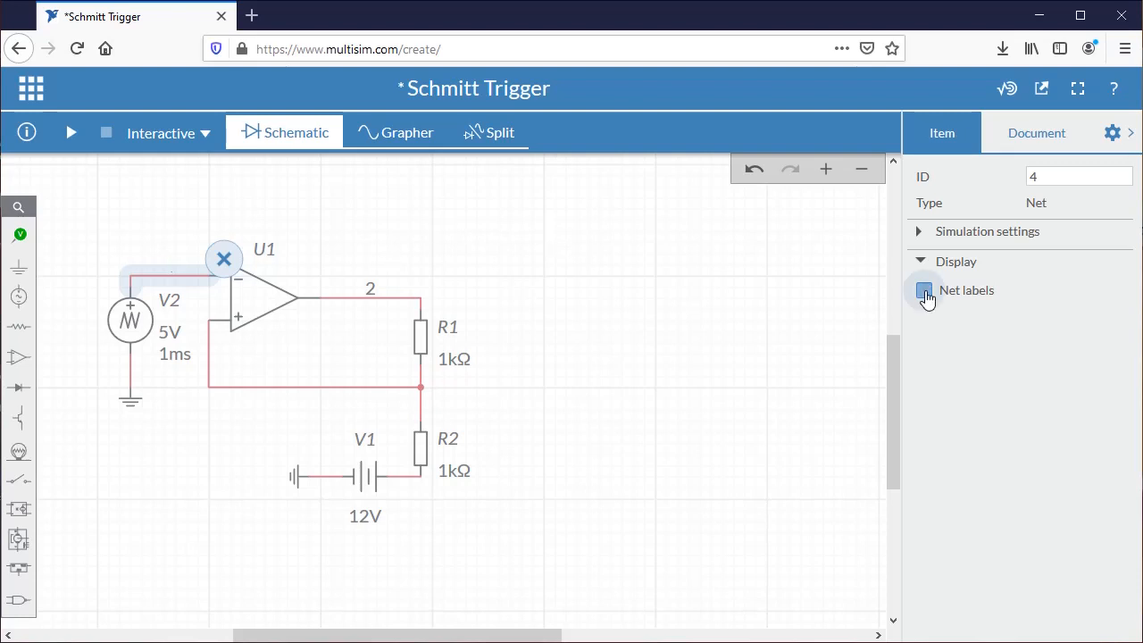
left_click(684, 398)
left_click(383, 299)
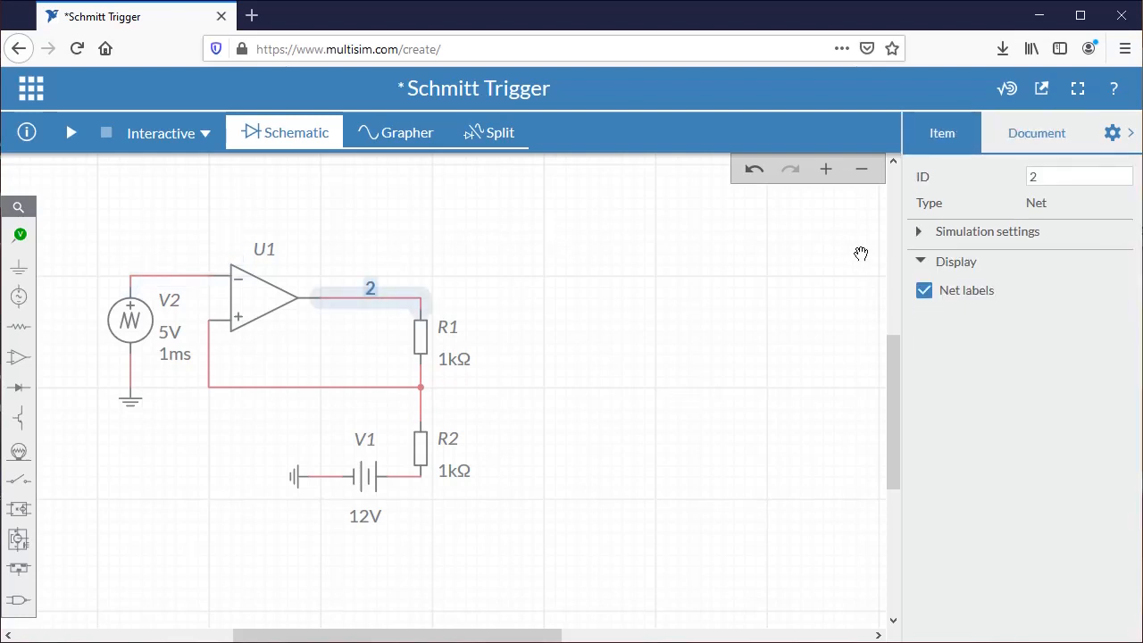
left_click(921, 290)
left_click(734, 372)
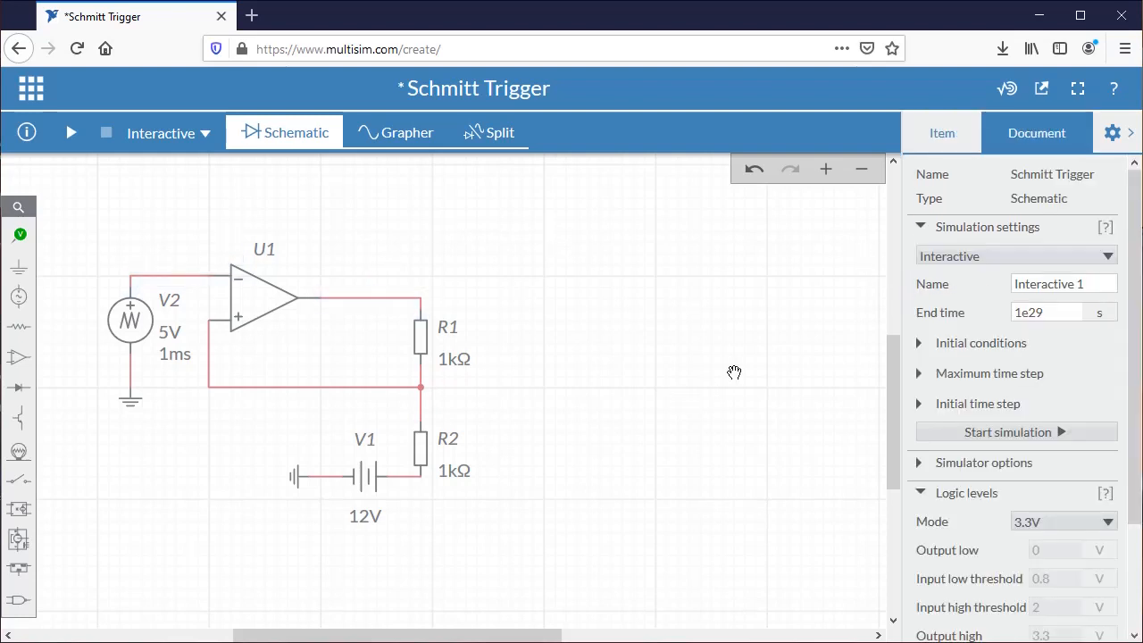
Set resistor R1 to 2 kΩ and DC source V1 to 4 V.
left_click(419, 336)
double_click(1063, 357)
type("2k")
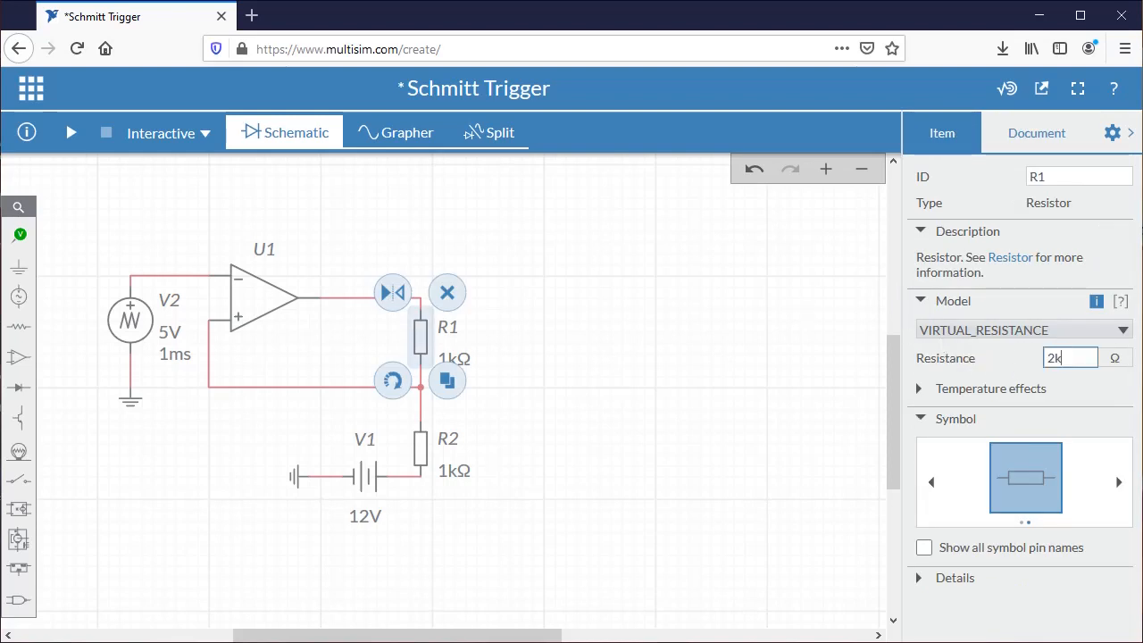
left_click(362, 477)
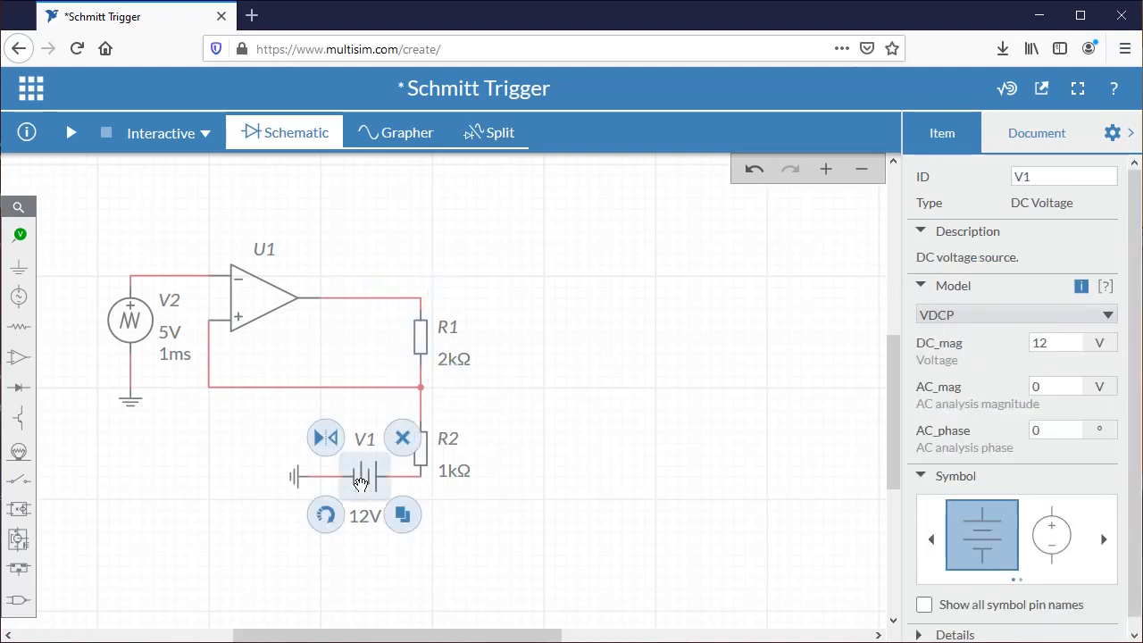
double_click(1054, 345)
type("4")
left_click(590, 451)
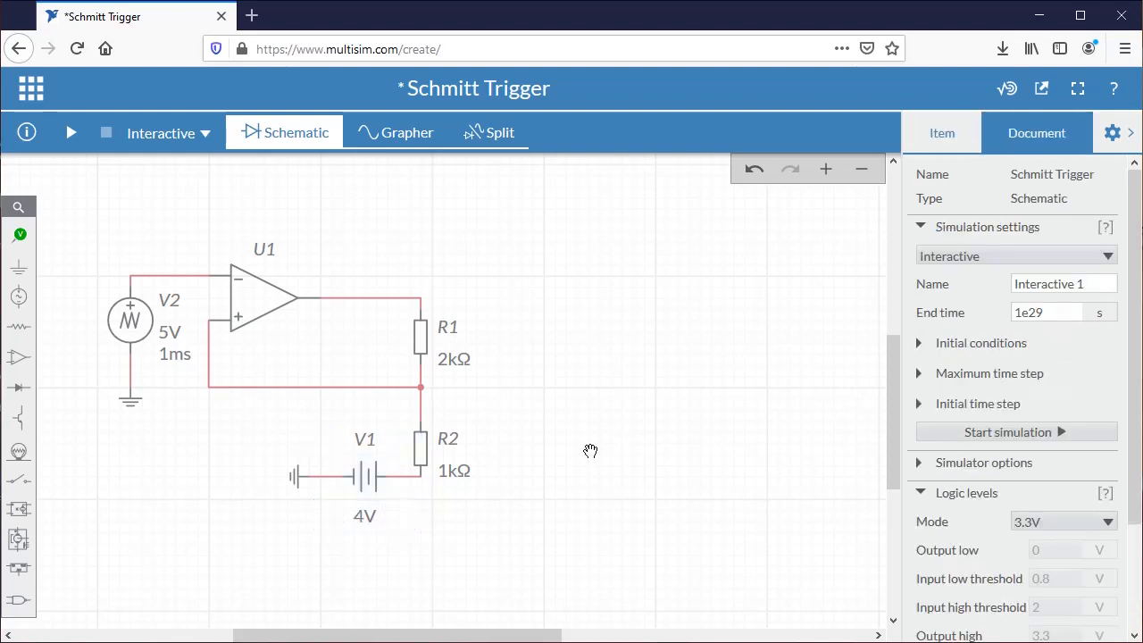
Set op-amp U1's positive voltage swing to 5 V and its negative voltage swing to -5 V.
left_click(257, 292)
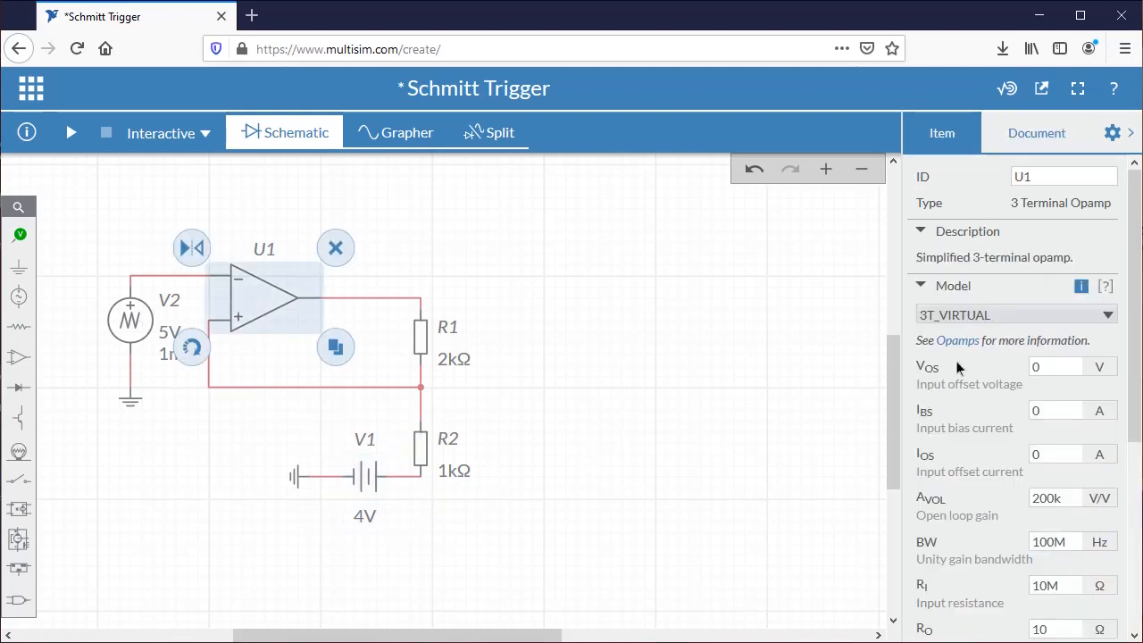
left_click_drag(1137, 350, 1135, 560)
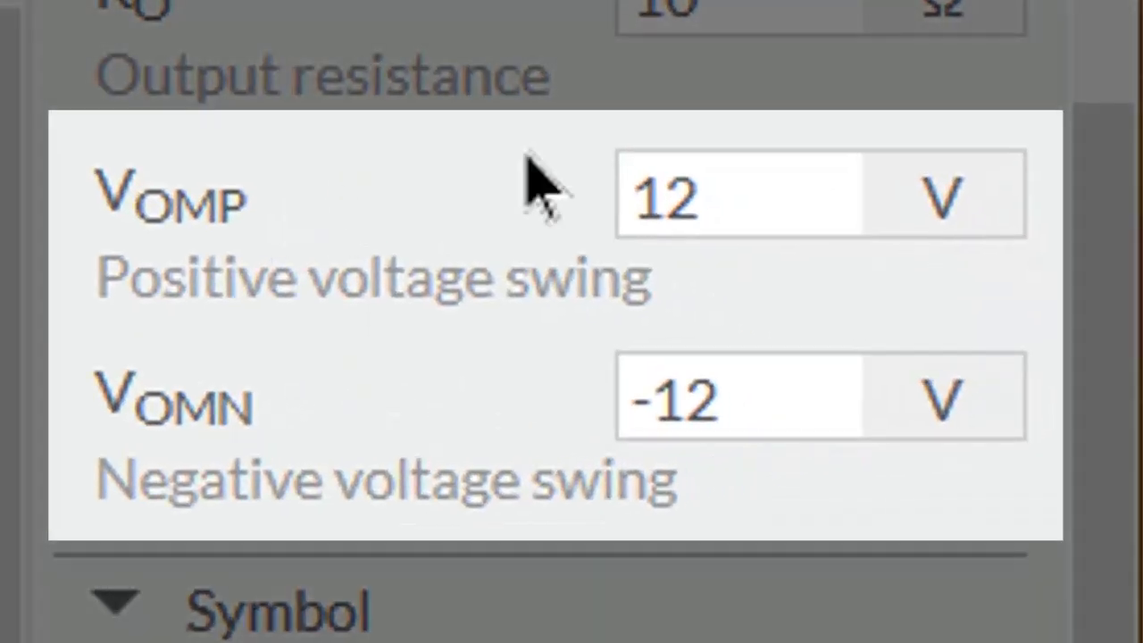
left_click(822, 199)
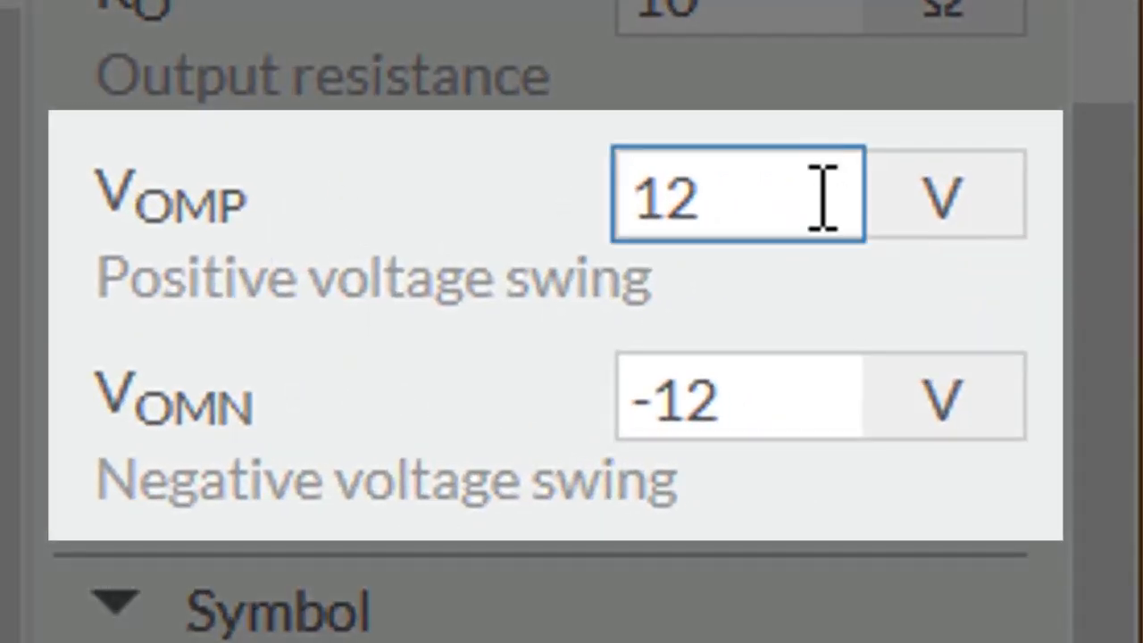
left_click_drag(821, 199, 655, 209)
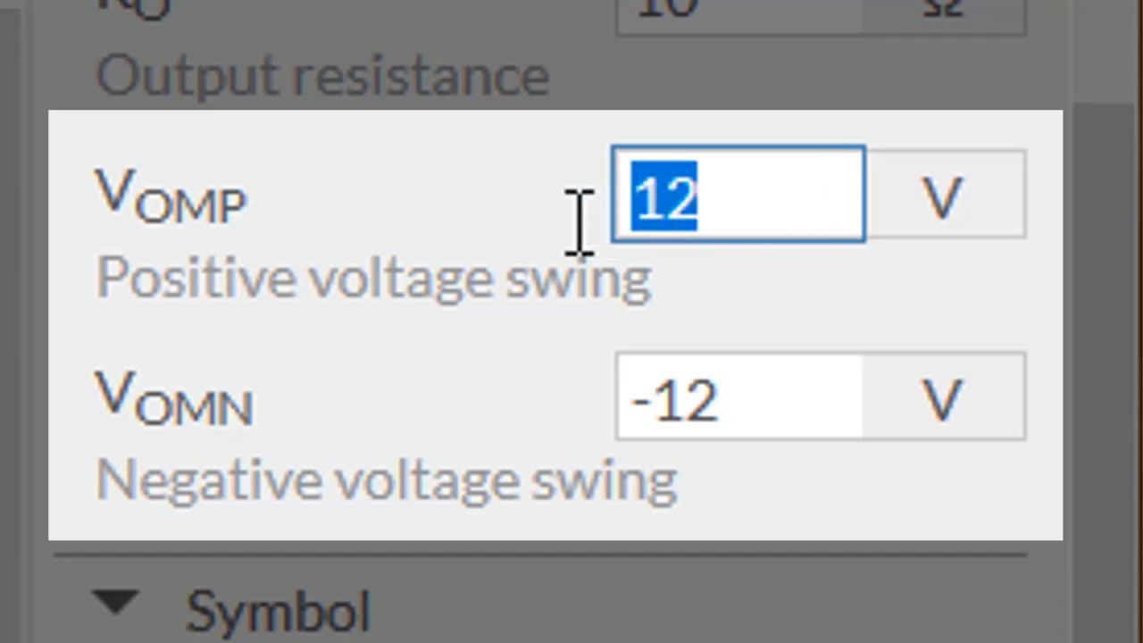
type("5")
left_click(760, 390)
left_click_drag(760, 391, 616, 393)
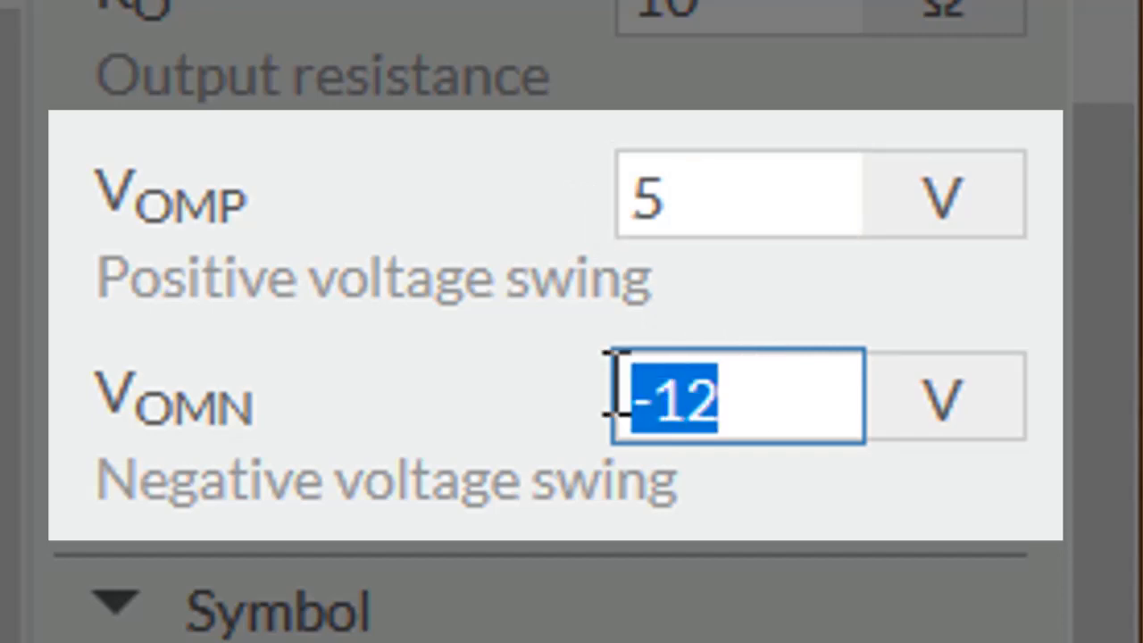
type("-5")
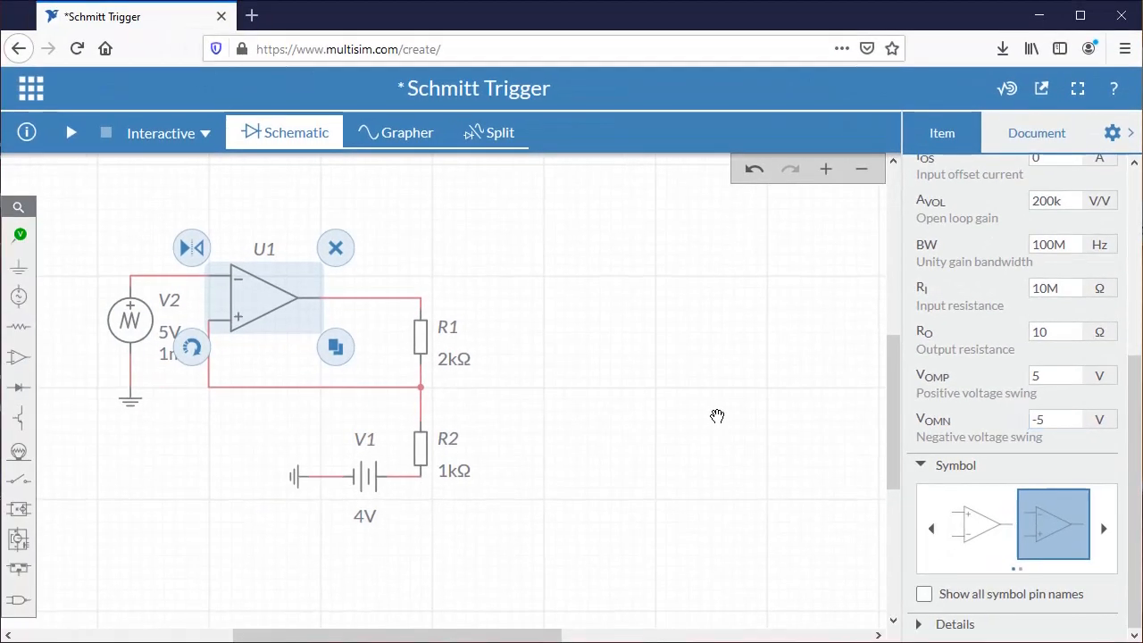
left_click(662, 415)
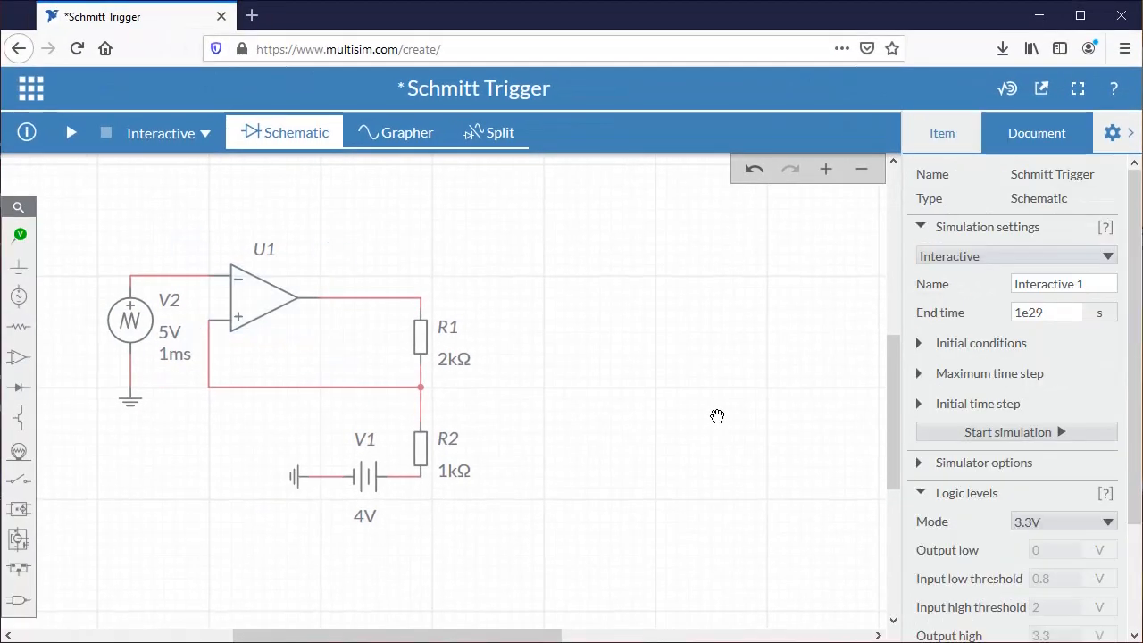
Set the triangular source V2's voltage amplitude to 10 V and its voltage offset to -5 V.
left_click(138, 327)
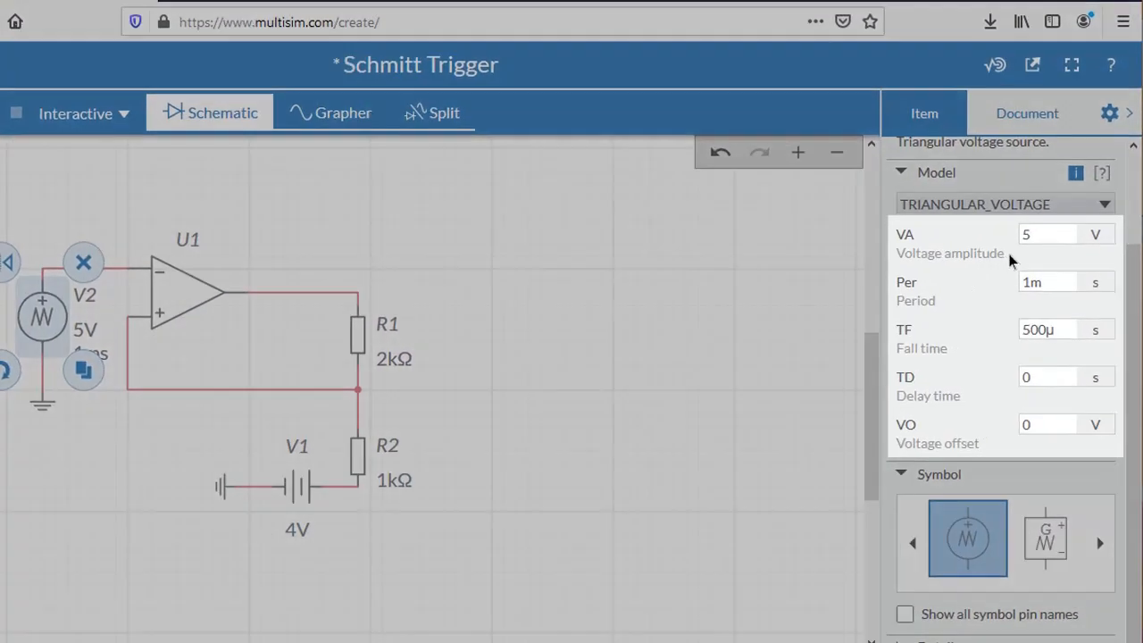
left_click(1048, 235)
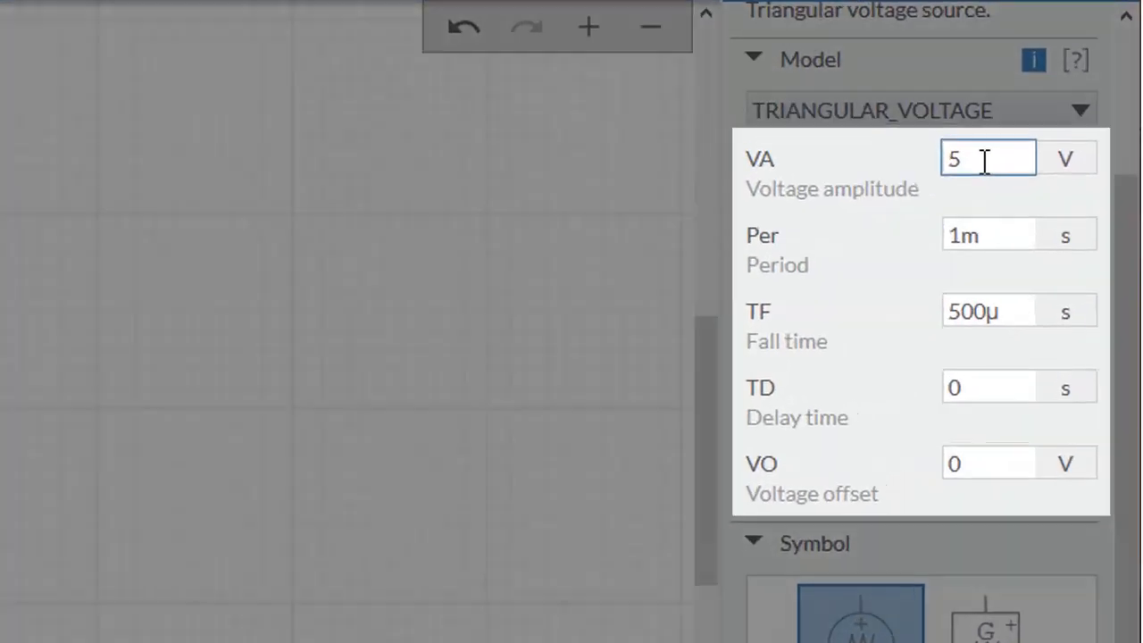
left_click_drag(1045, 236, 1016, 240)
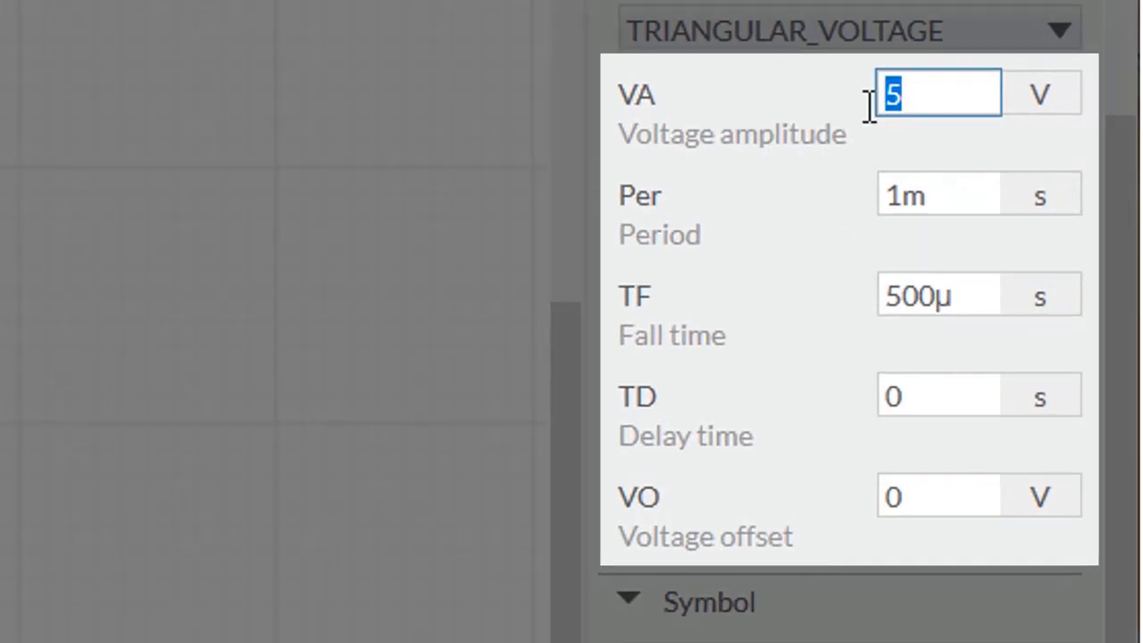
type("10")
left_click(921, 496)
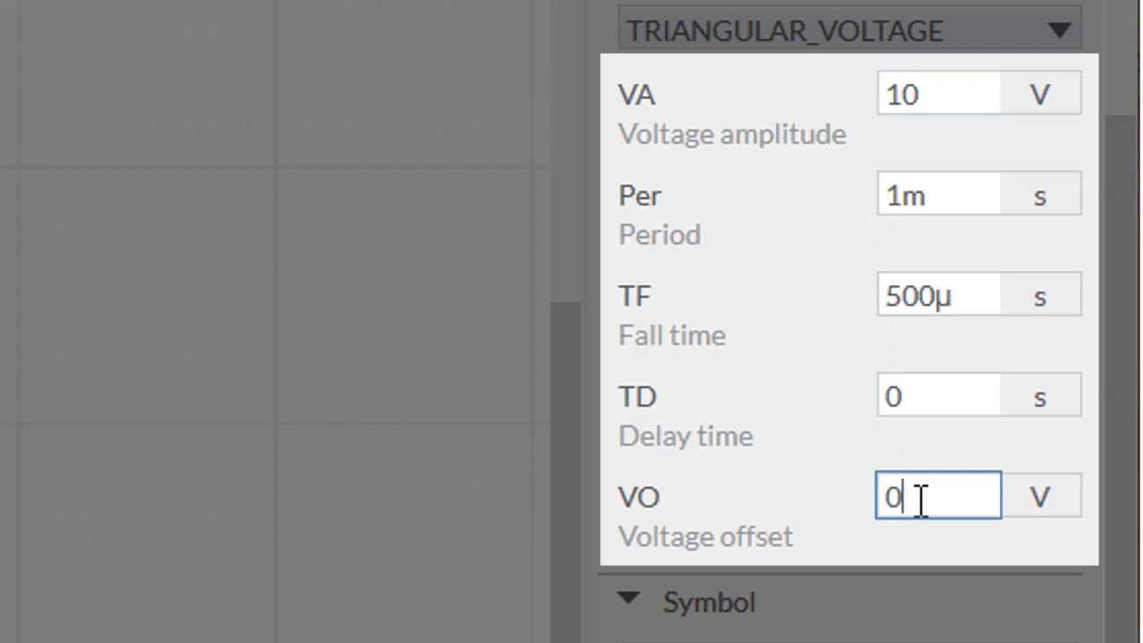
left_click_drag(921, 499, 851, 498)
type("-5")
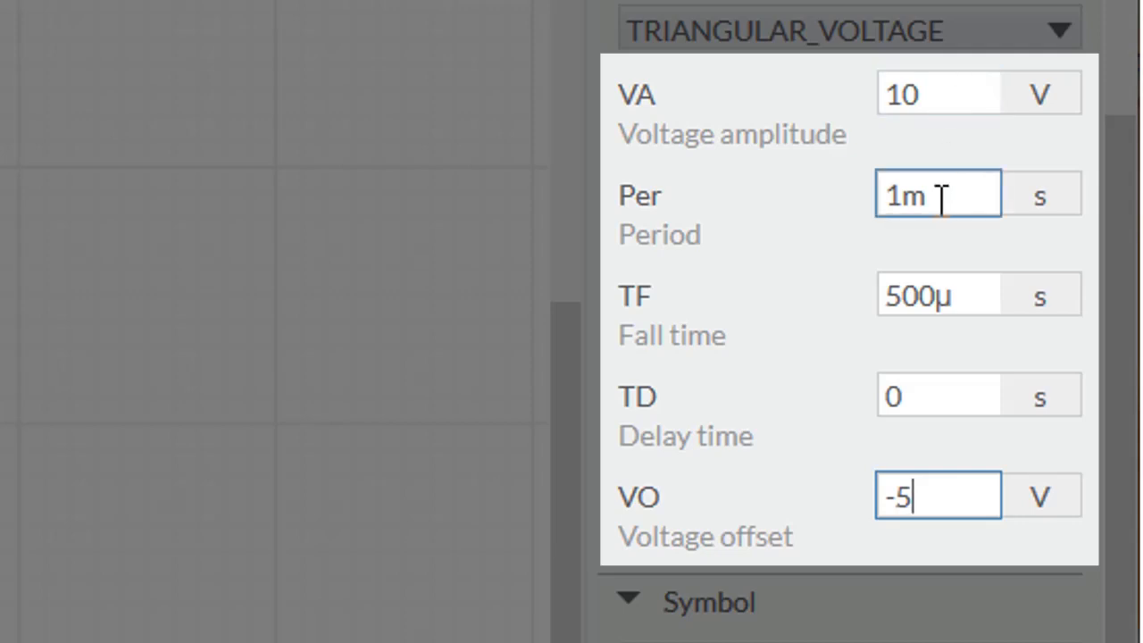
Set the triangular source V2's period to 1 s and its fall time to 500 ms.
left_click_drag(942, 198, 852, 200)
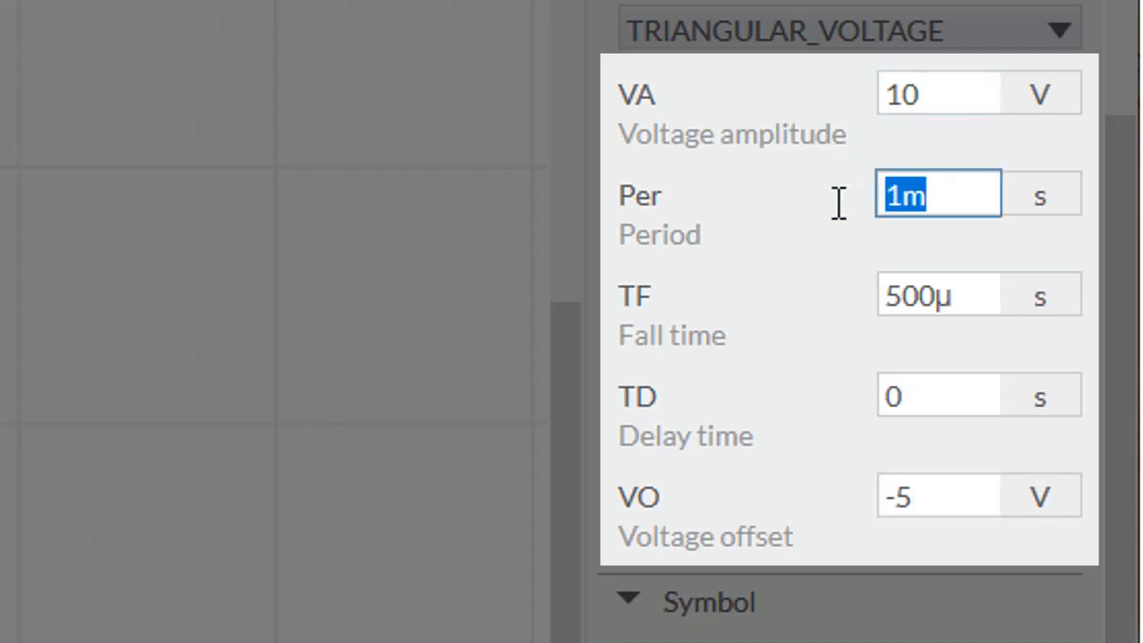
type("1")
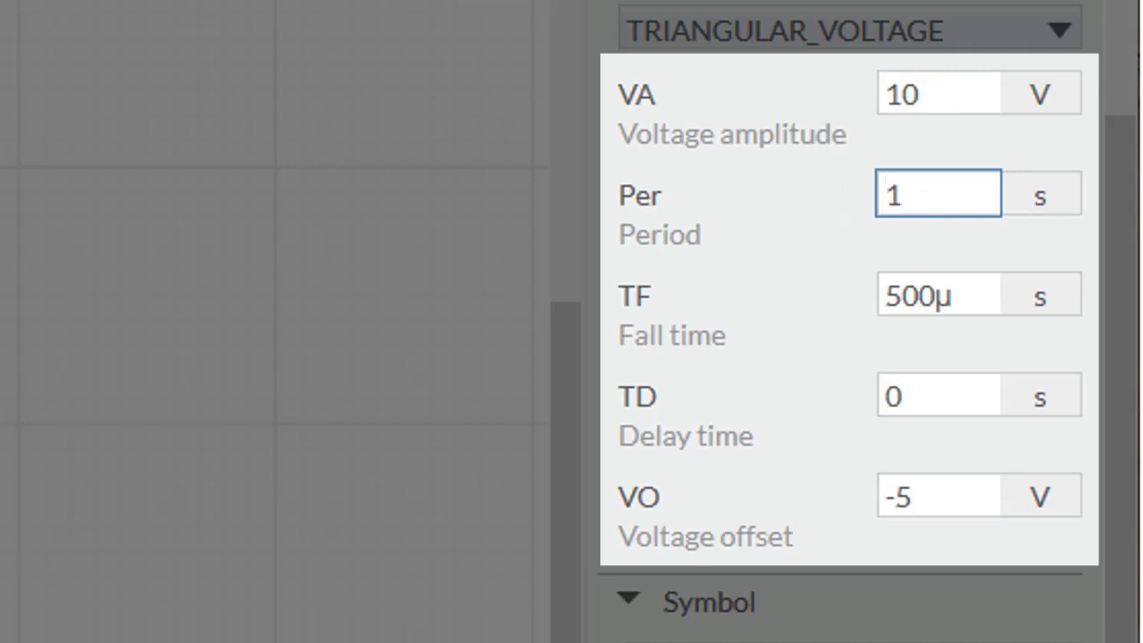
left_click(1027, 199)
left_click(990, 285)
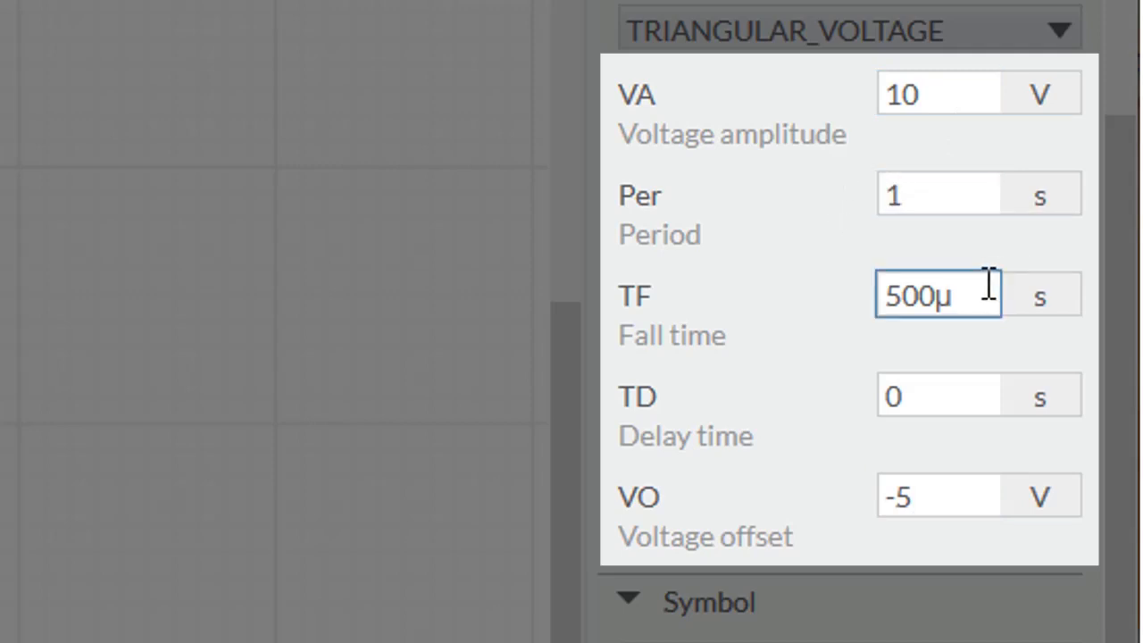
left_click_drag(990, 284, 880, 296)
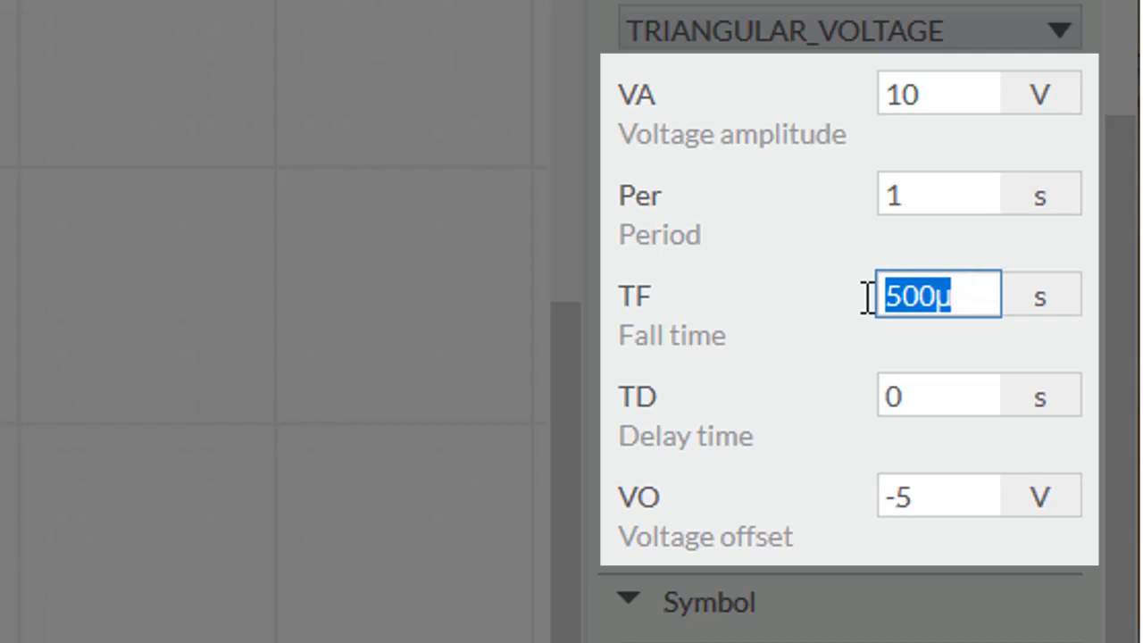
type("500m")
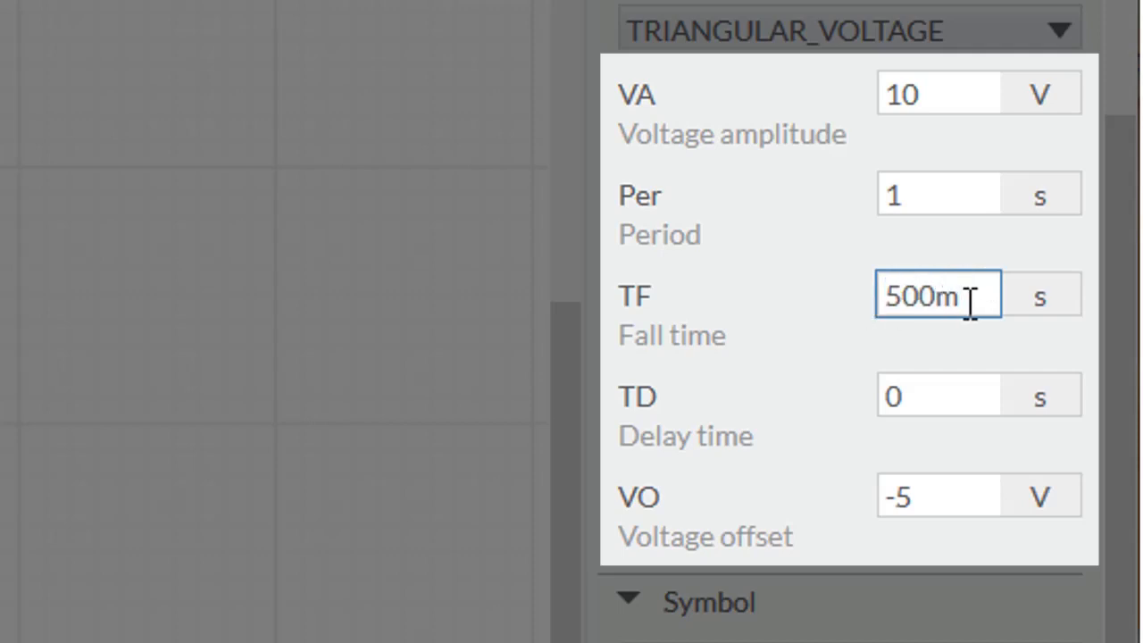
left_click_drag(969, 301, 936, 302)
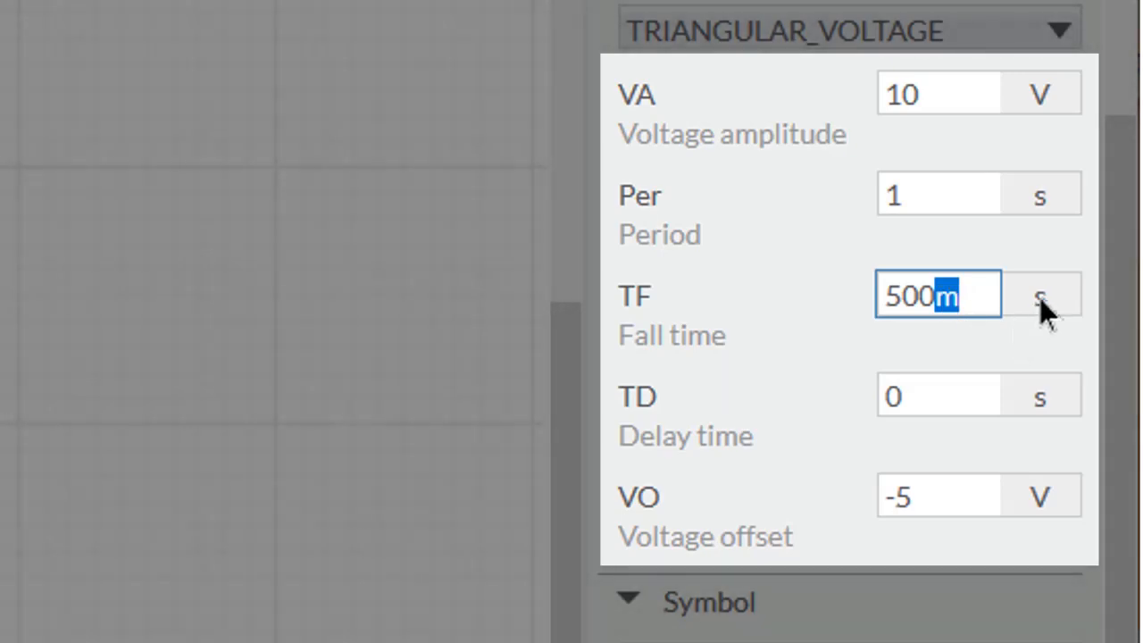
left_click(1040, 297)
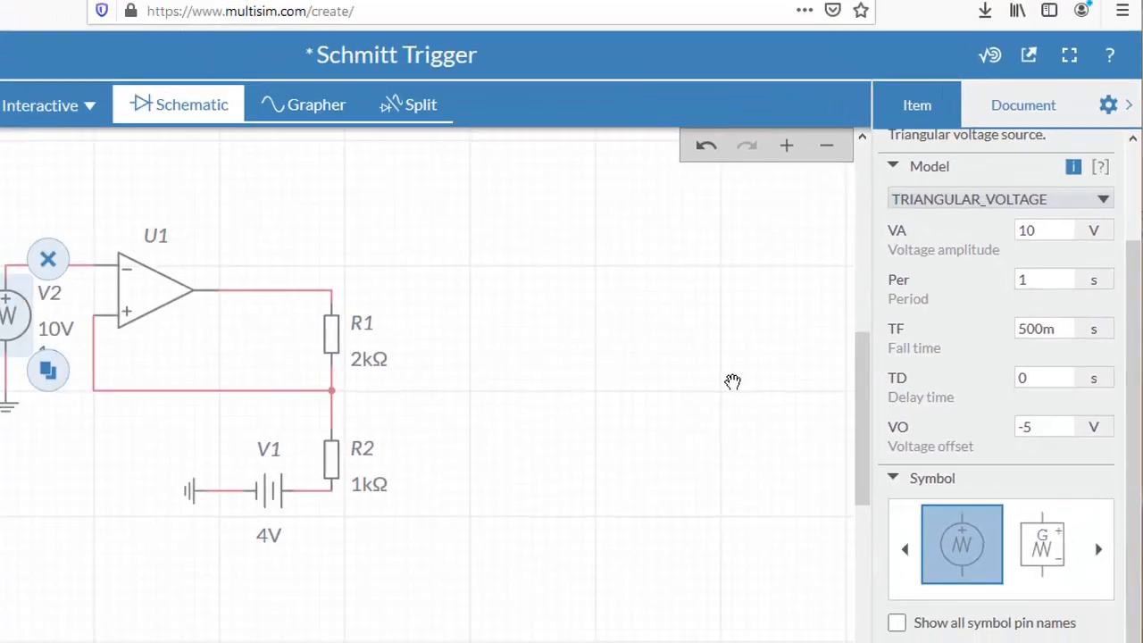
left_click(301, 405)
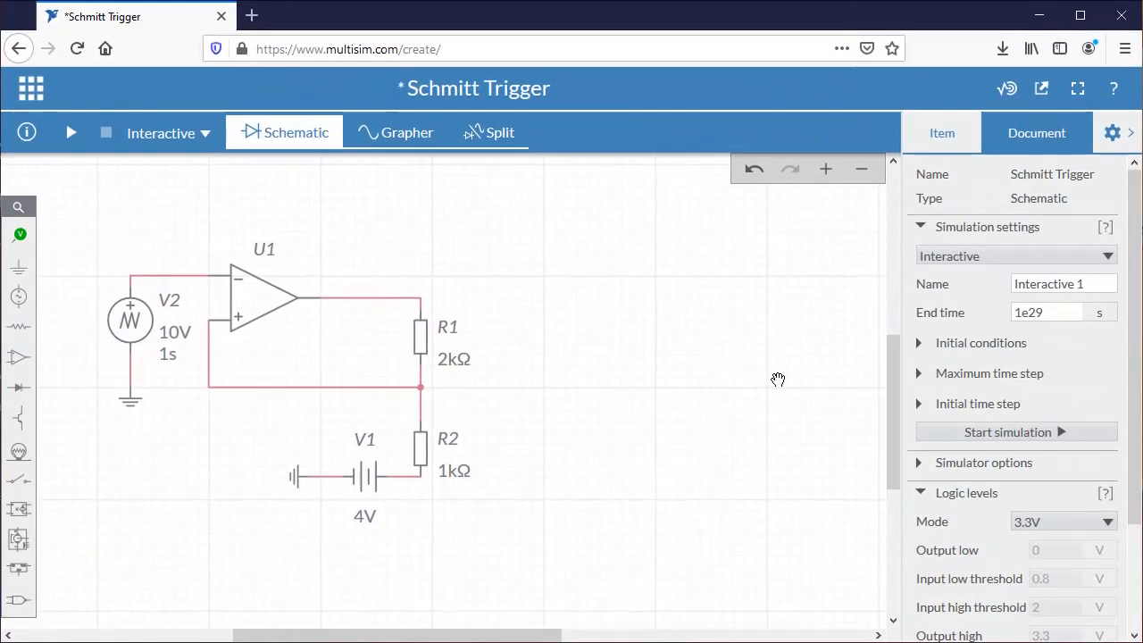
Place a voltage probe on the wire above V2 and name it Vin.
left_click(20, 238)
left_click(93, 282)
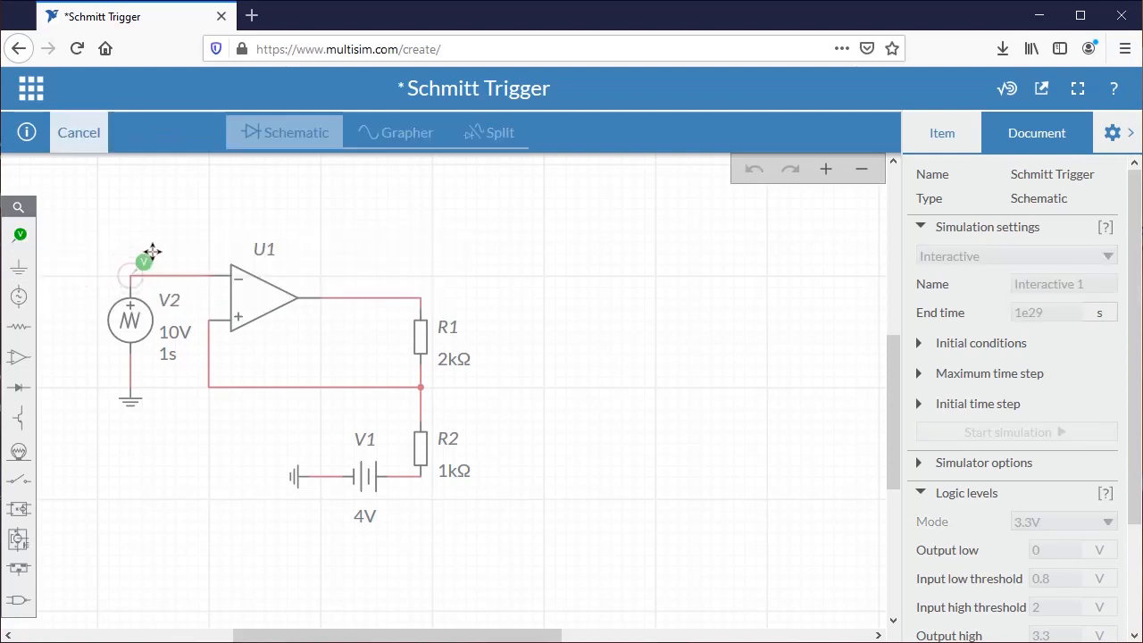
left_click(149, 257)
double_click(1071, 179)
type("Vin")
left_click(642, 363)
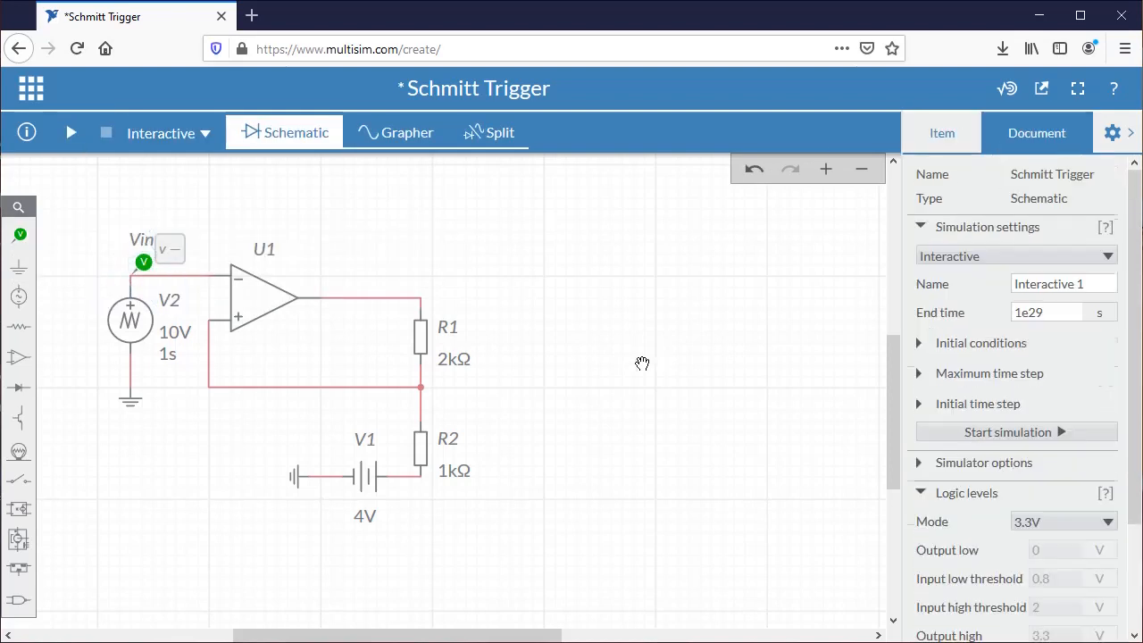
Place a voltage probe on the op-amp's output wire and name it Vout.
left_click(20, 235)
left_click(79, 272)
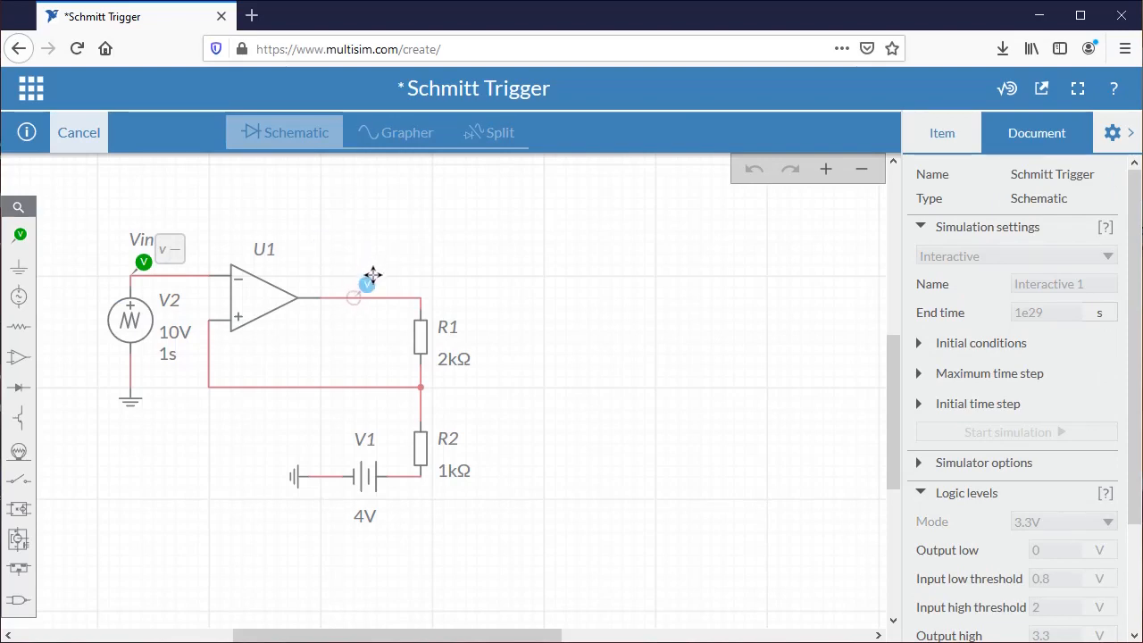
left_click(366, 284)
left_click(933, 180)
type("Vout")
left_click(701, 302)
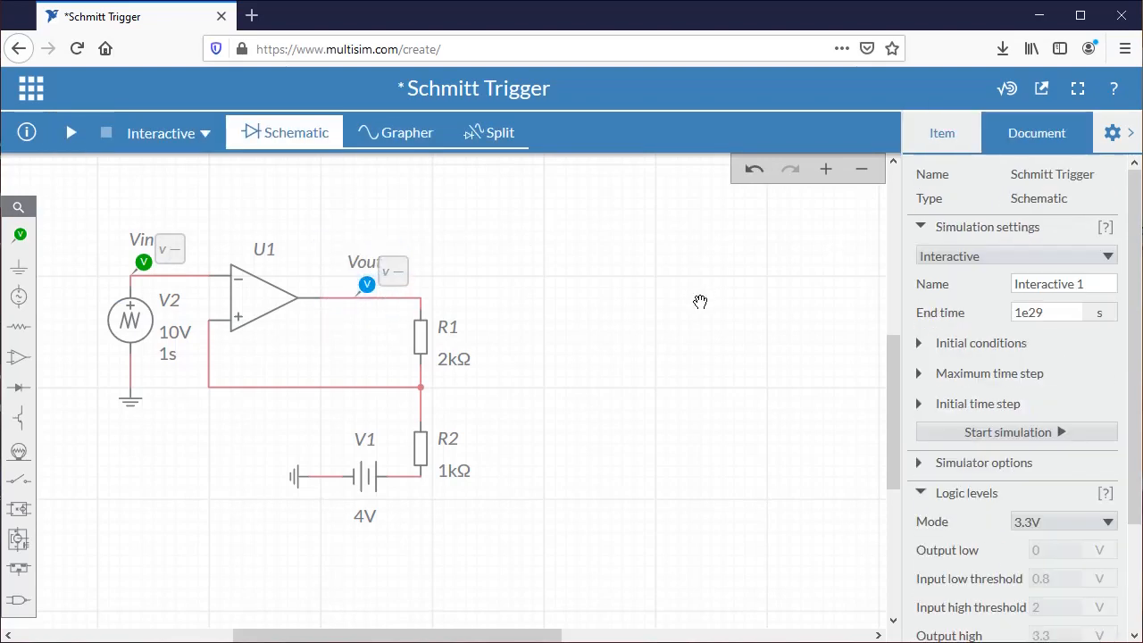
Run the interactive simulation and pause it in the Grapher view.
left_click(71, 133)
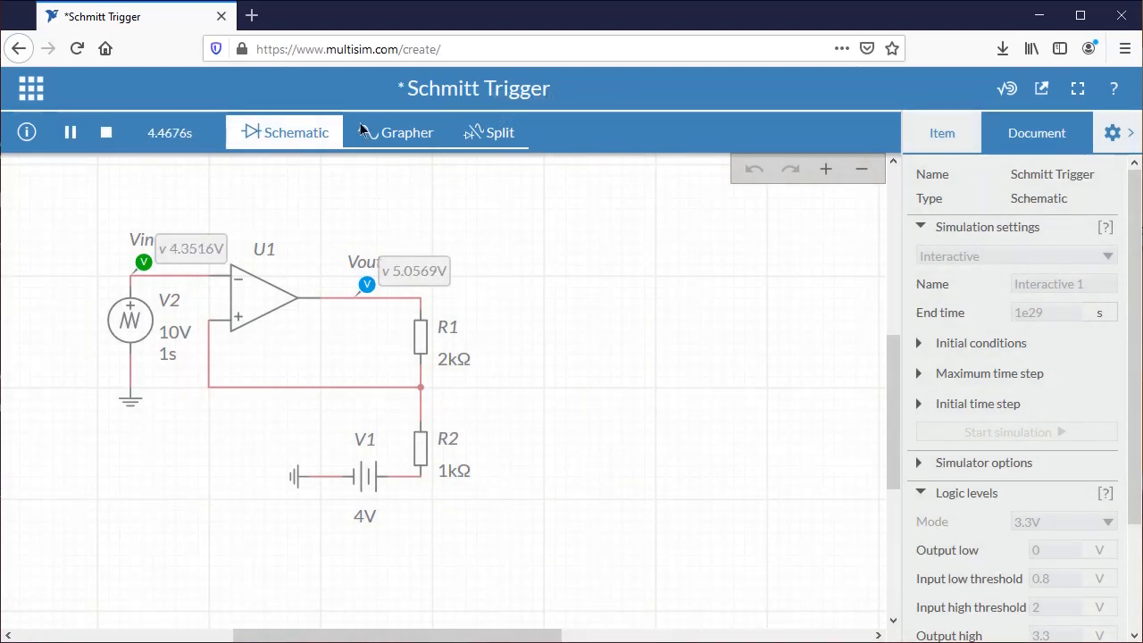
left_click(375, 132)
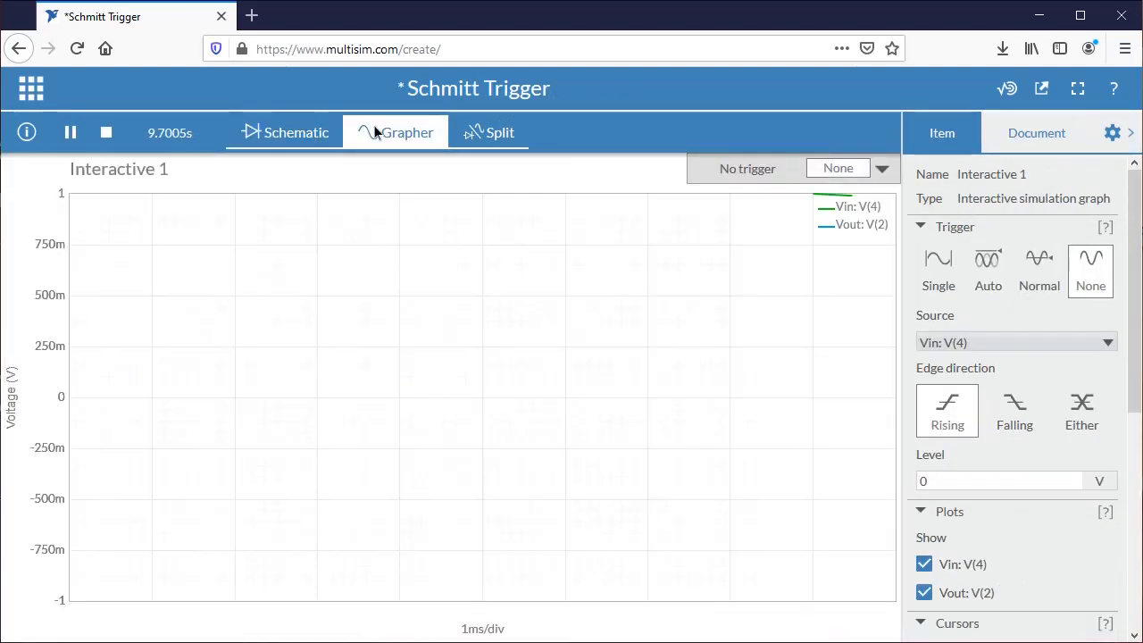
left_click(71, 133)
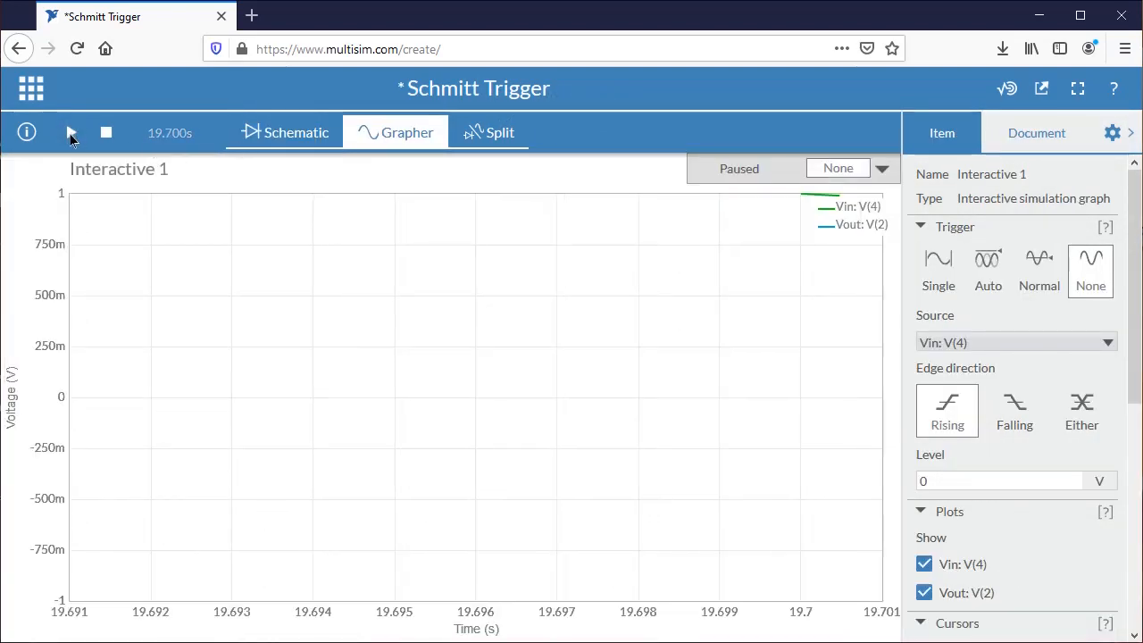
Zoom the graph to show all simulated data and set the time axis maximum to 4 s.
left_click_drag(1136, 362, 1127, 600)
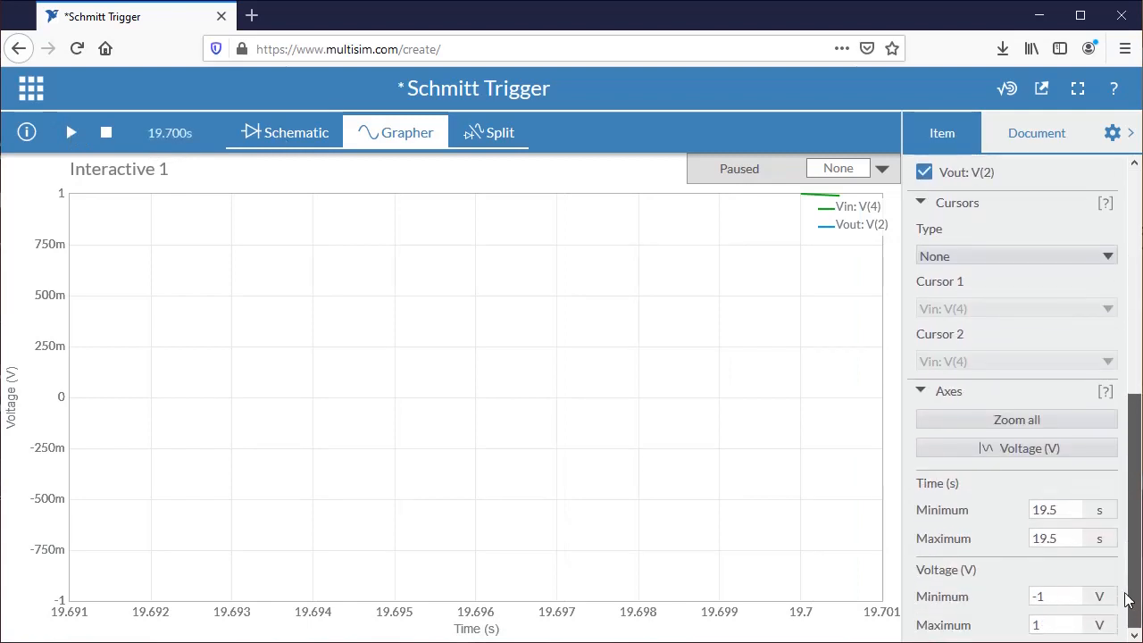
left_click(1032, 420)
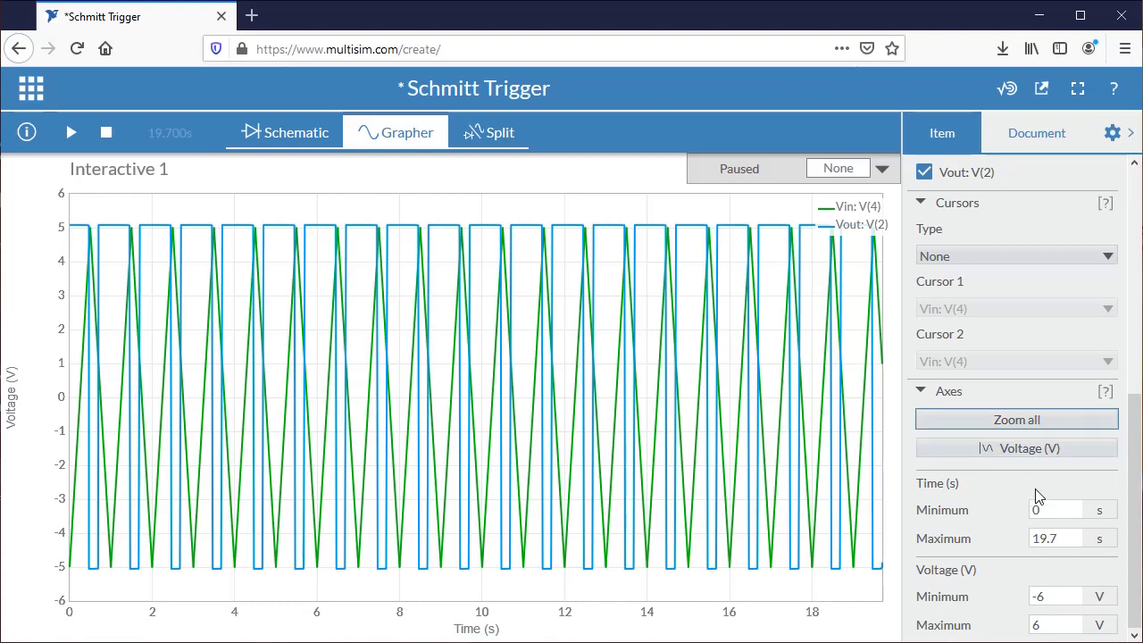
left_click(1047, 510)
left_click(1071, 540)
left_click_drag(1072, 543, 1029, 538)
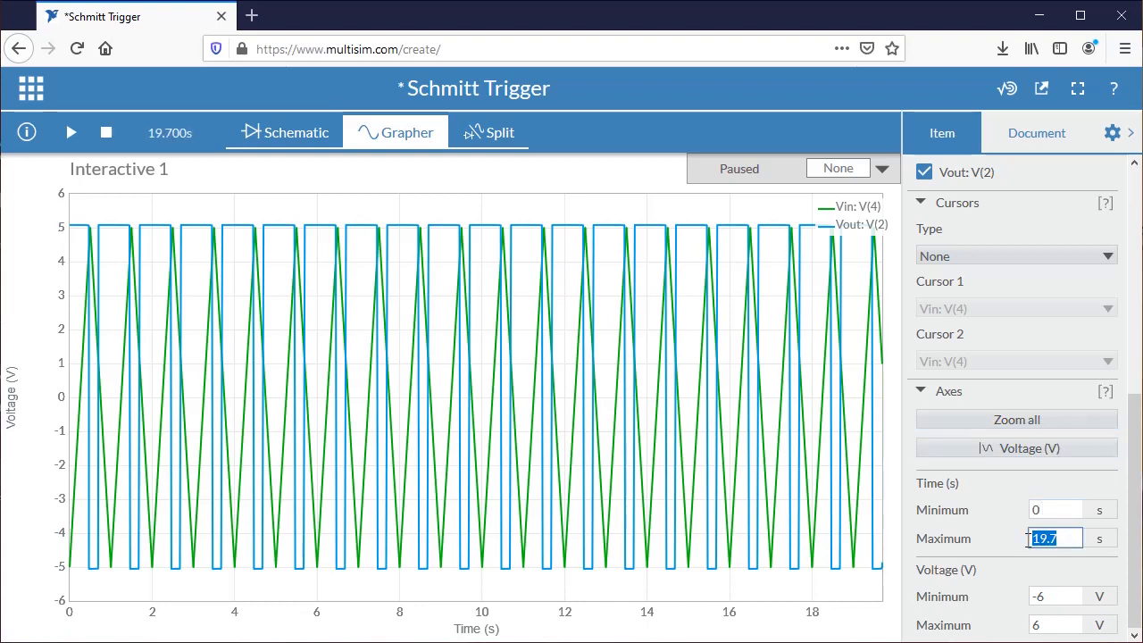
type("4")
left_click(1104, 543)
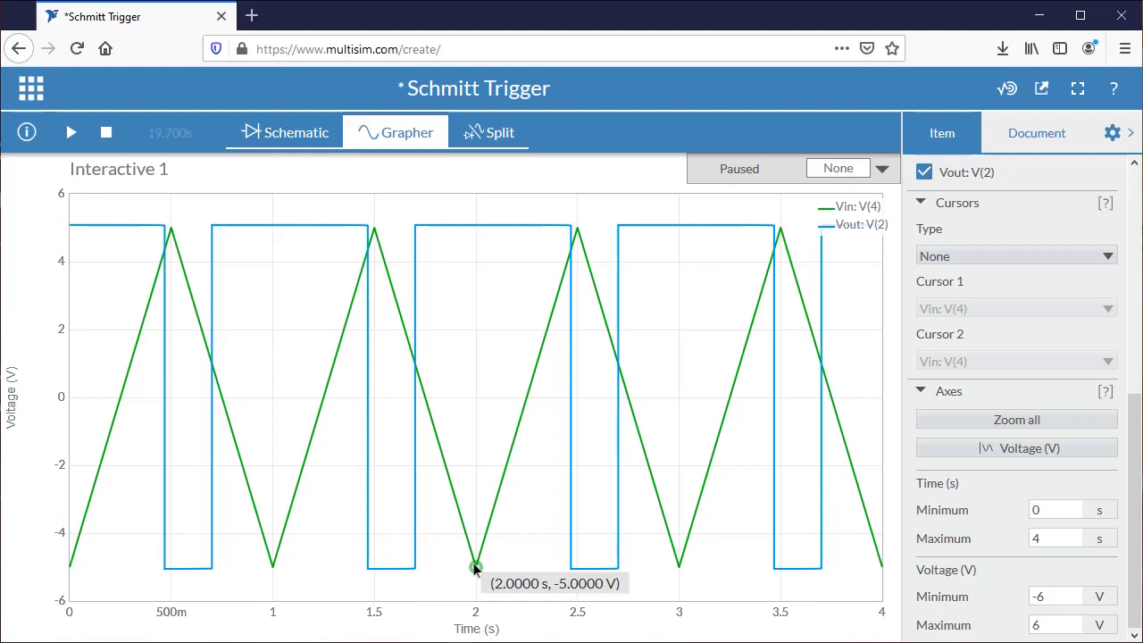
Show the schematic and graph side by side, stop the simulation, and bring the whole circuit into view.
left_click(482, 130)
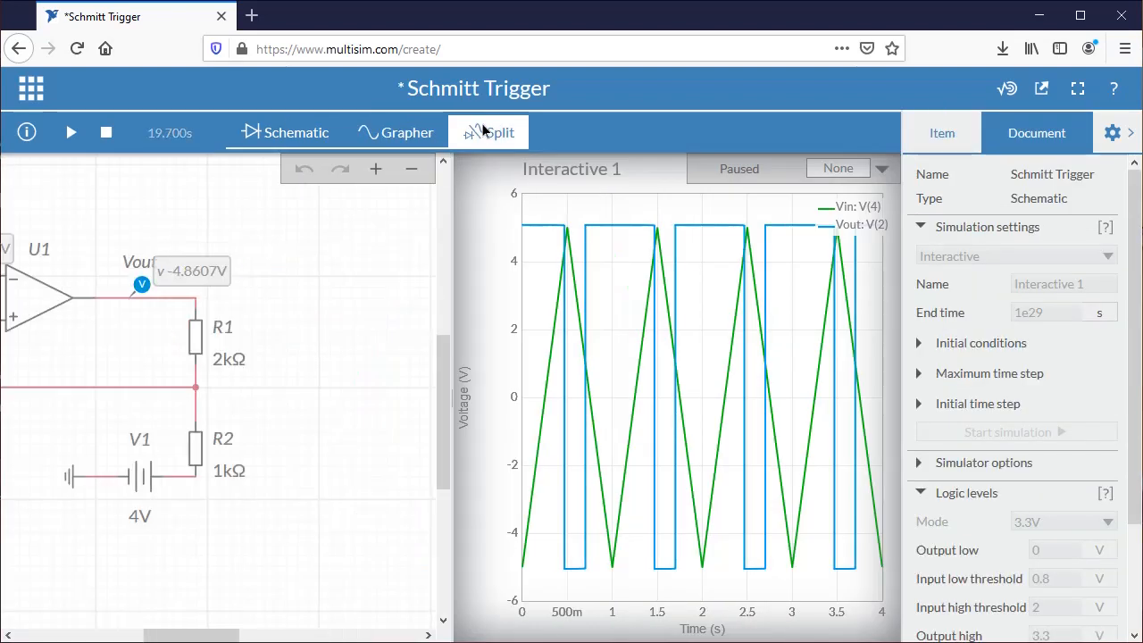
left_click(105, 133)
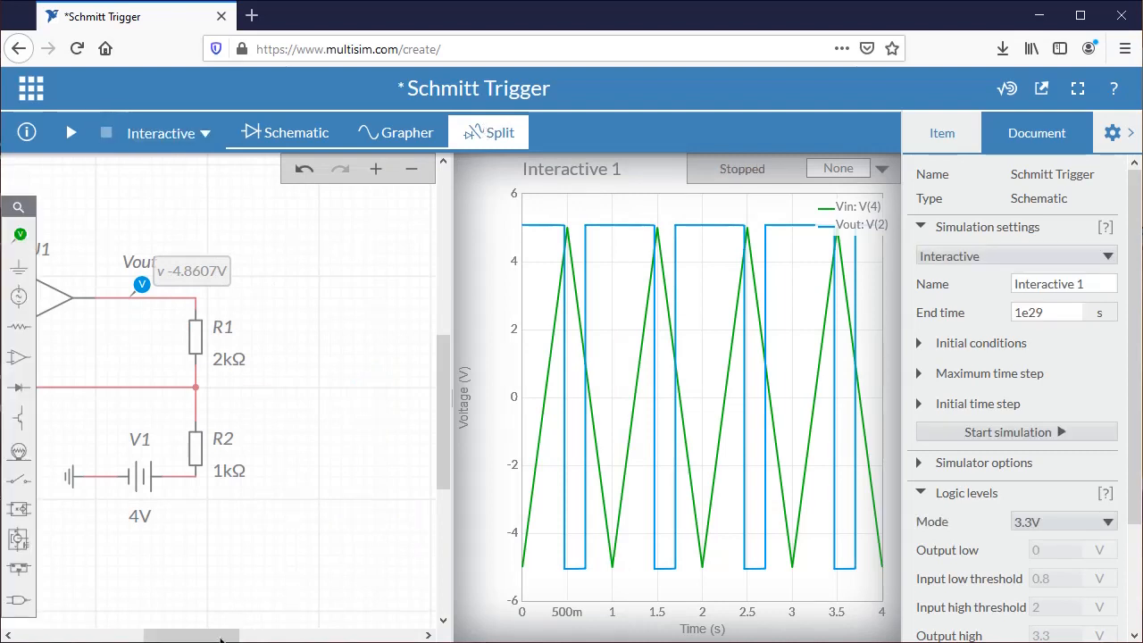
left_click_drag(223, 636, 176, 636)
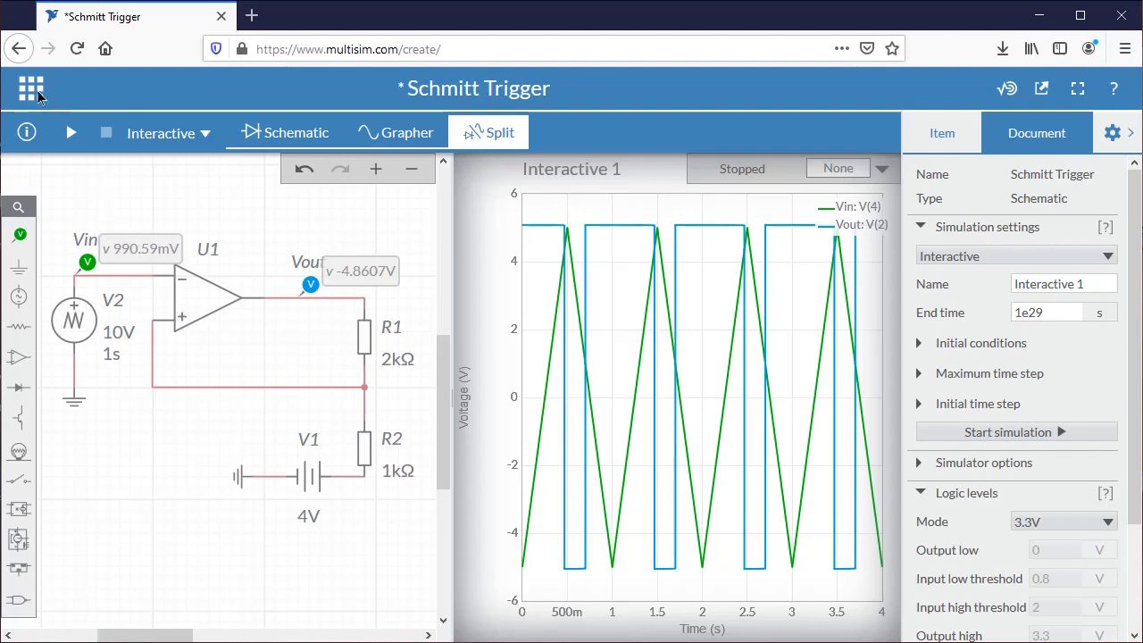
Save the circuit as Schmitt Trigger with public visibility.
left_click(36, 93)
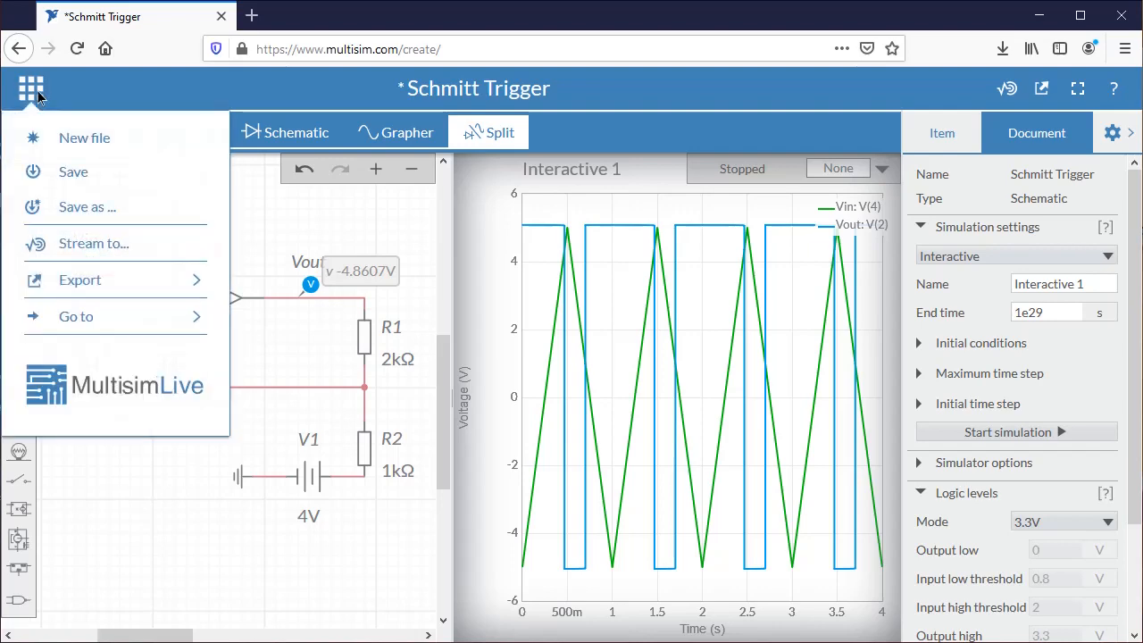
left_click(74, 174)
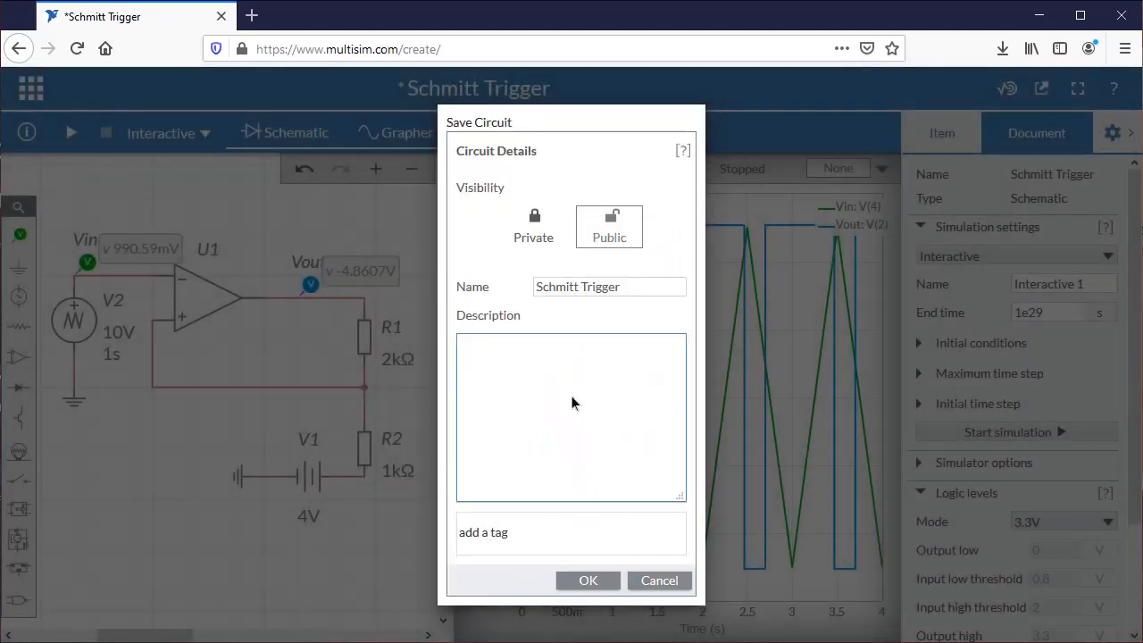
left_click(586, 582)
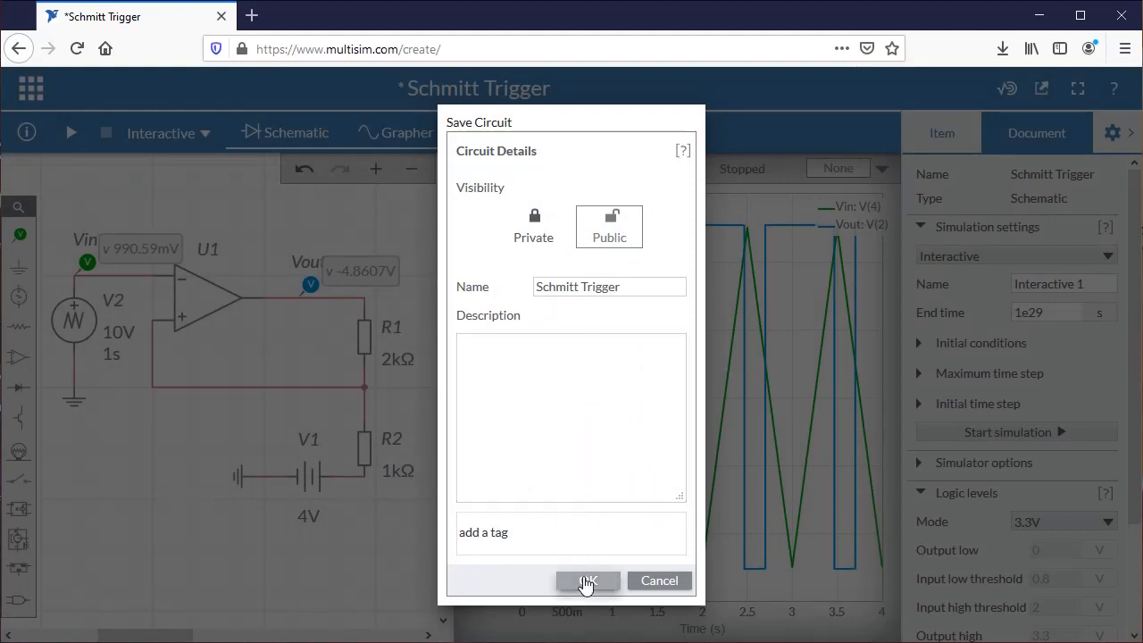